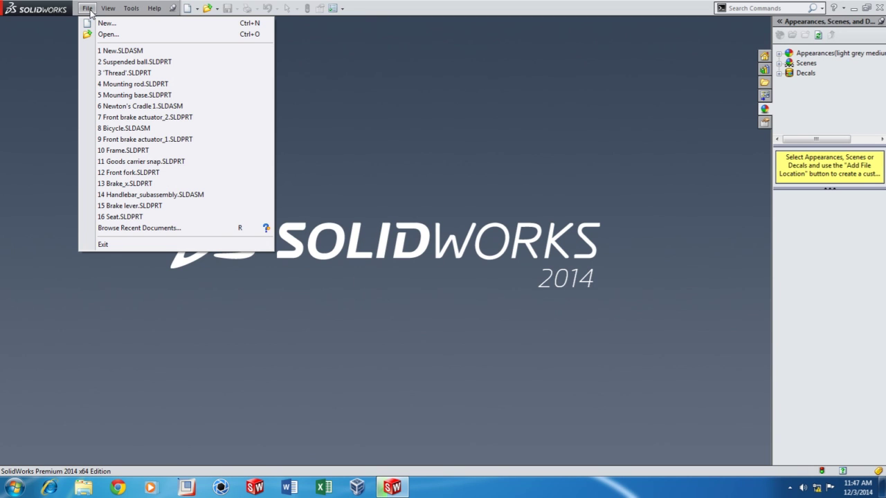
- Create a new assembly and place the Mounting base part as its first component
left_click(107, 23)
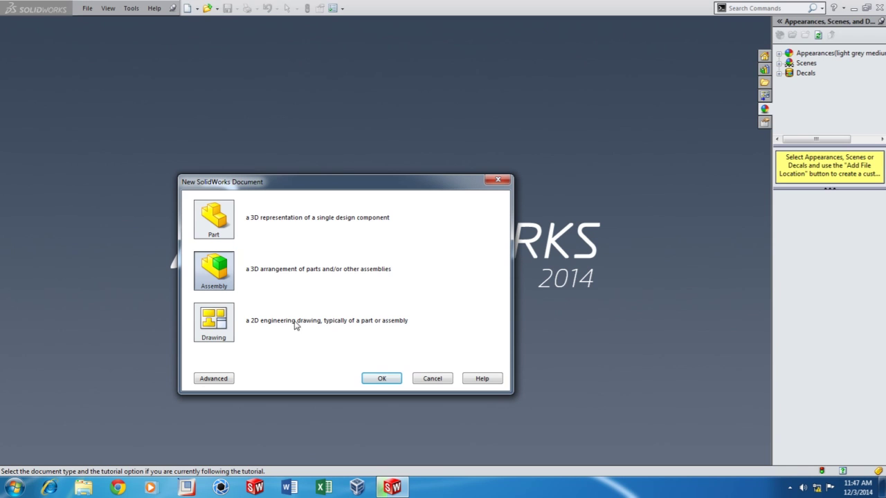
left_click(377, 379)
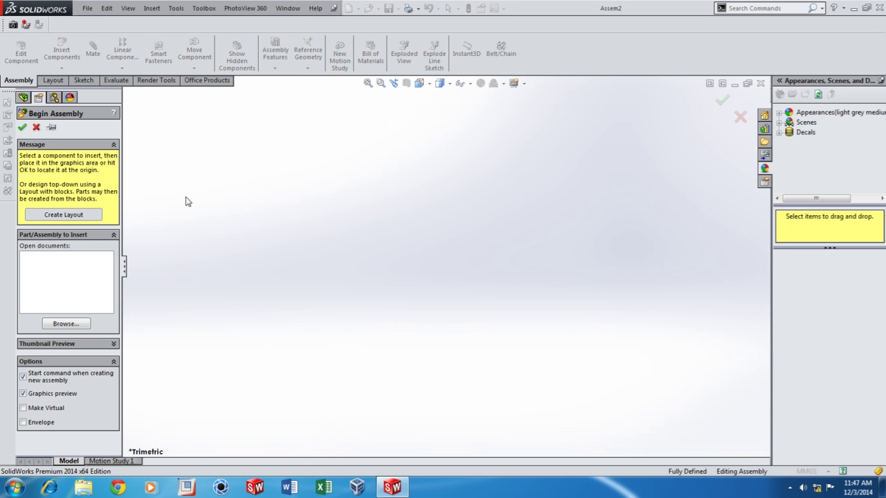
left_click(67, 323)
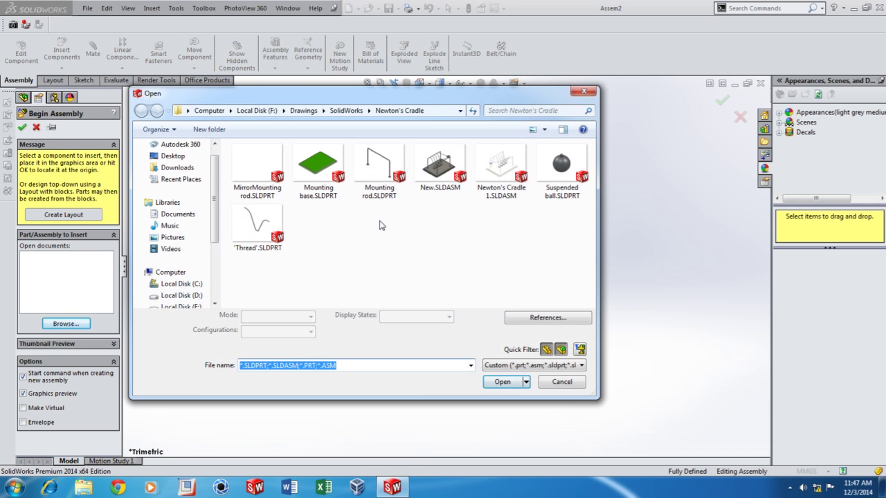
left_click(310, 182)
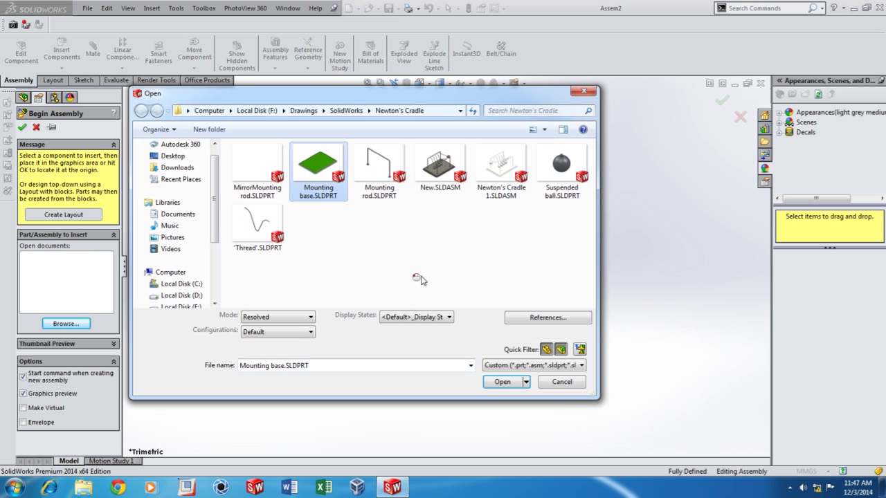
left_click(508, 383)
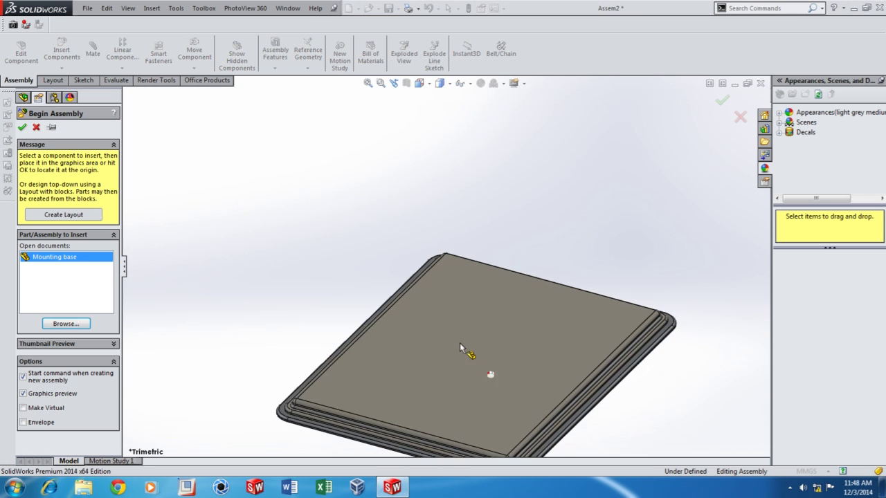
left_click(430, 296)
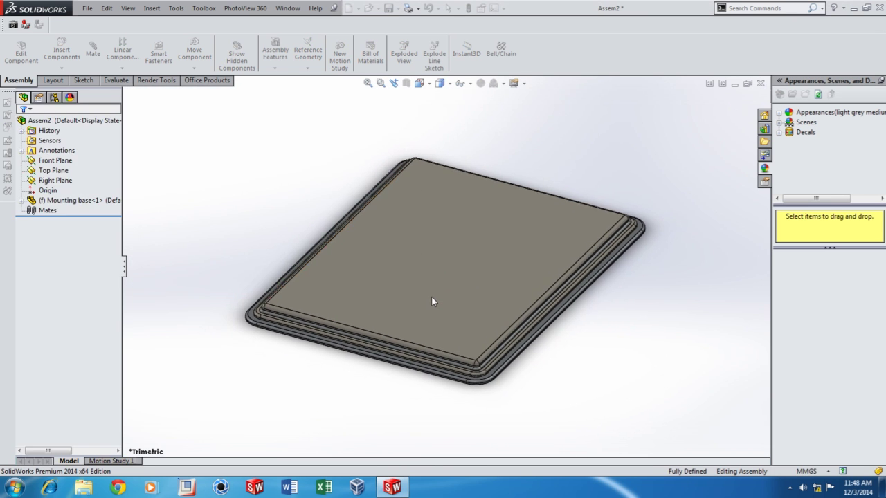
- Insert the Mounting rod part above the base and place a second copy of it beside the first
left_click(64, 54)
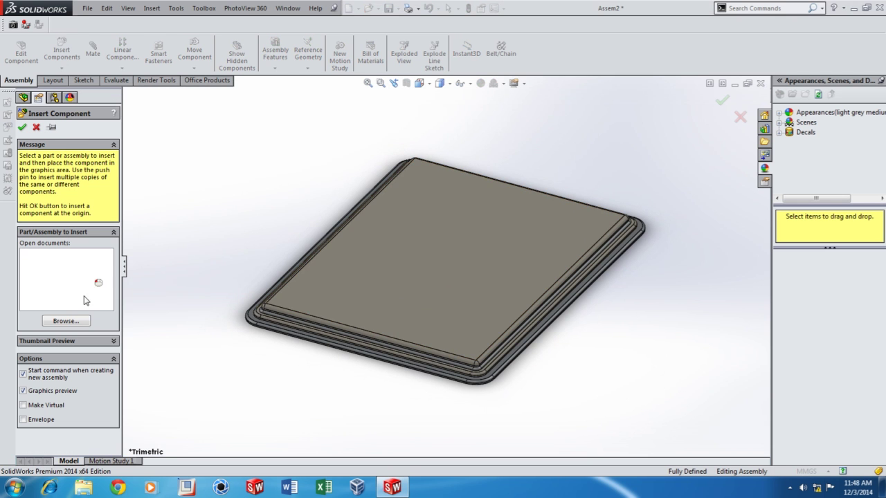
left_click(65, 321)
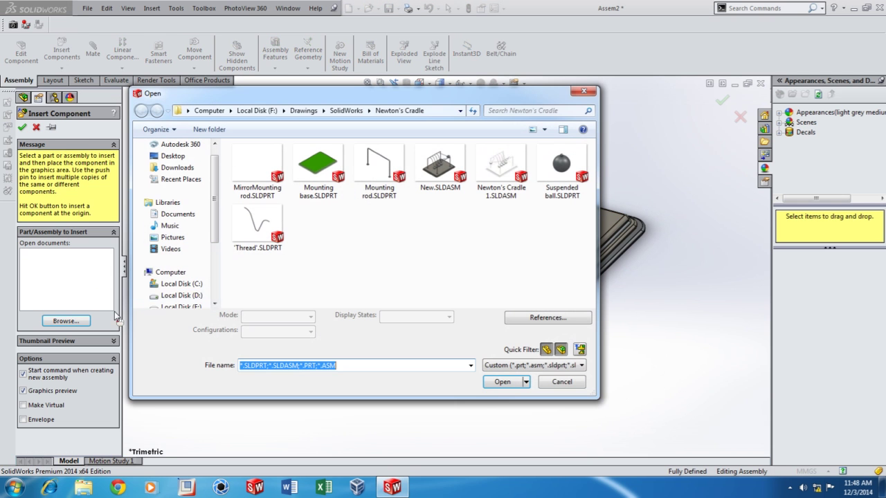
left_click(379, 177)
left_click(503, 382)
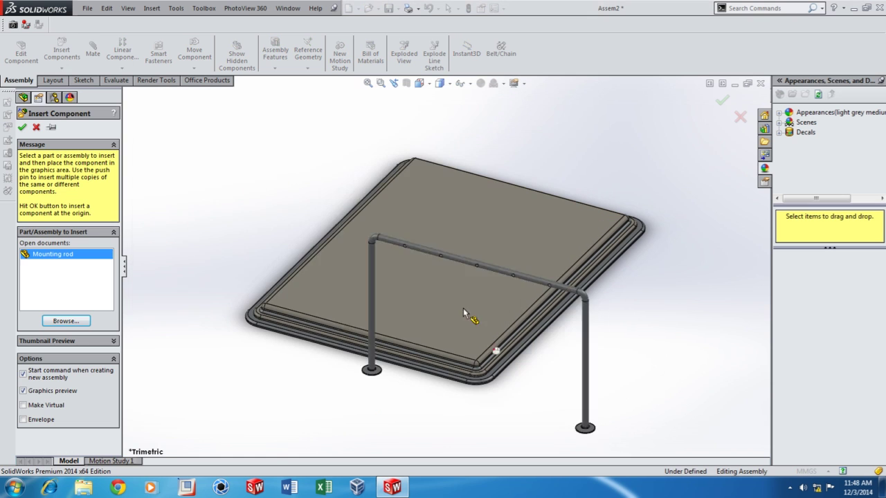
left_click(412, 240)
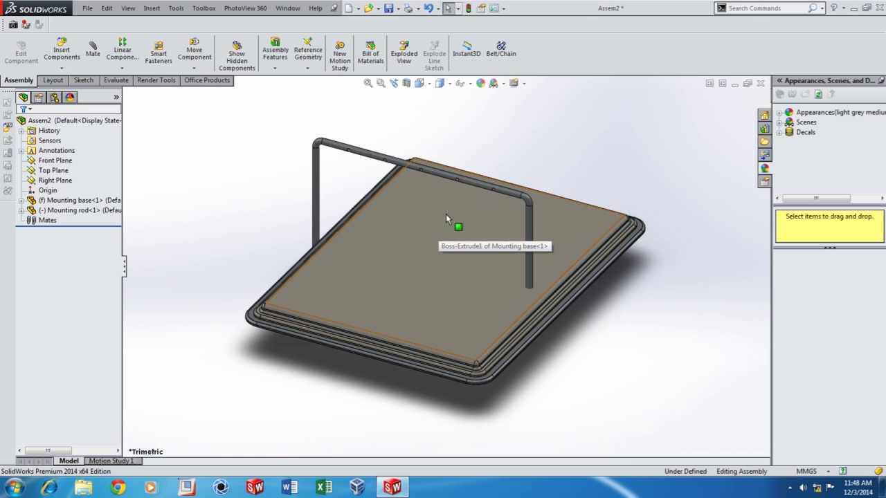
left_click_drag(468, 182, 590, 122, "ctrl")
- Mate the underside of the first mounting rod's foot coincident with the top face of the base
middle_click_drag(411, 281, 484, 291)
scroll(446, 299, "down", 4)
middle_click_drag(409, 323, 452, 205)
scroll(406, 281, "down", 3)
left_click(379, 294)
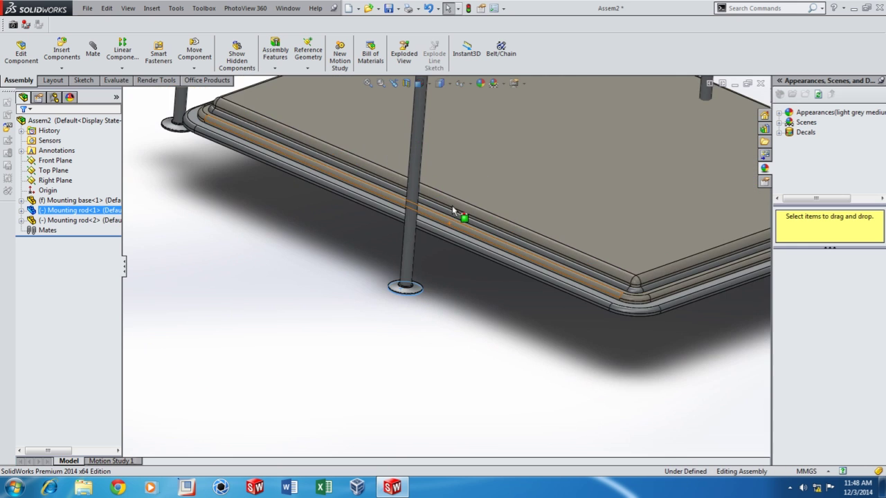
left_click(497, 187)
left_click(524, 177)
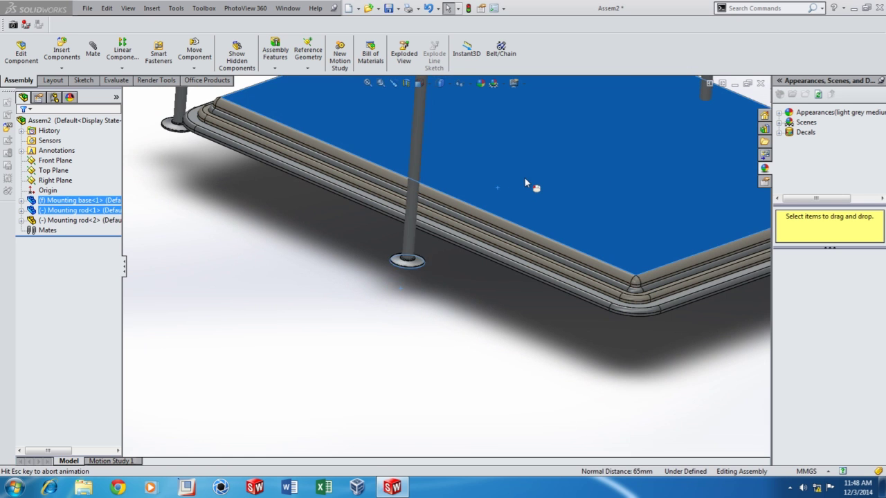
- Mate the underside of the second mounting rod's foot coincident with the base's top face
scroll(502, 217, "up", 6)
scroll(490, 227, "down", 2)
scroll(305, 257, "down", 2)
middle_click_drag(335, 273, 333, 247)
scroll(291, 291, "down", 4)
left_click(283, 290)
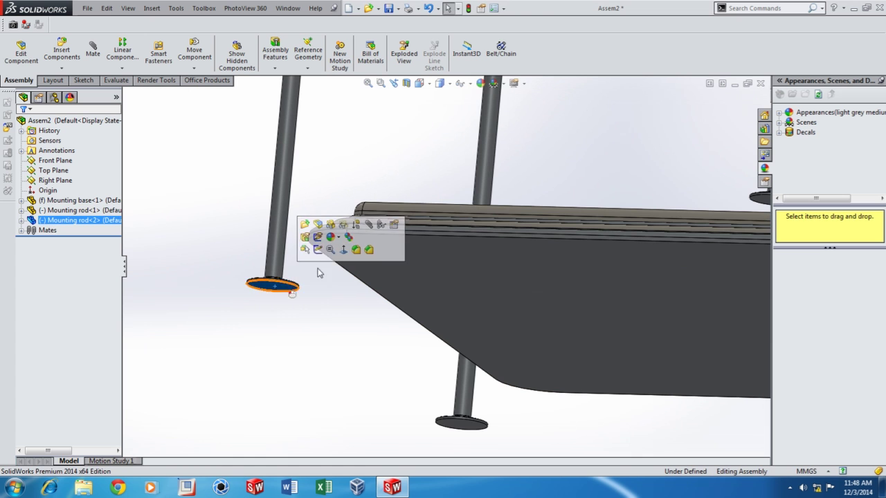
middle_click_drag(540, 182, 526, 243)
left_click(531, 258, "ctrl")
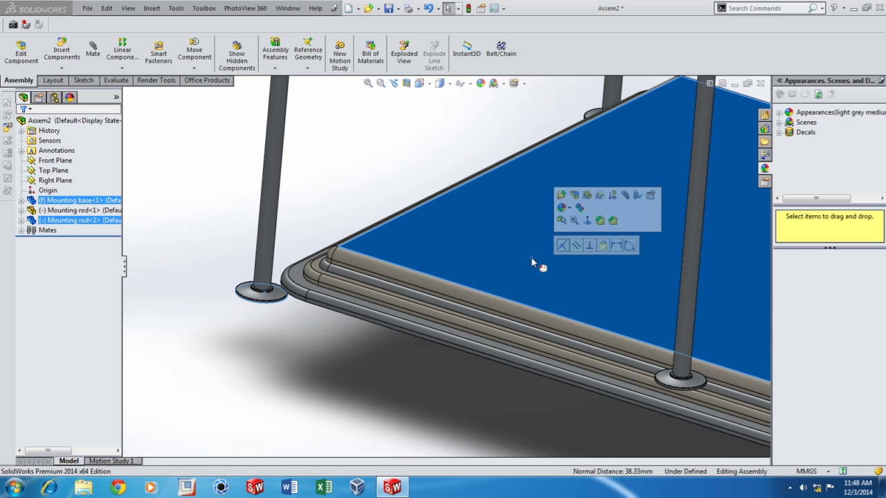
left_click(562, 247)
- Rotate the first mounting rod with Rotate Component until it runs roughly along the base's long side
scroll(525, 270, "up", 4)
scroll(520, 279, "up", 4)
middle_click_drag(573, 242, 567, 236)
middle_click_drag(524, 295, 463, 299)
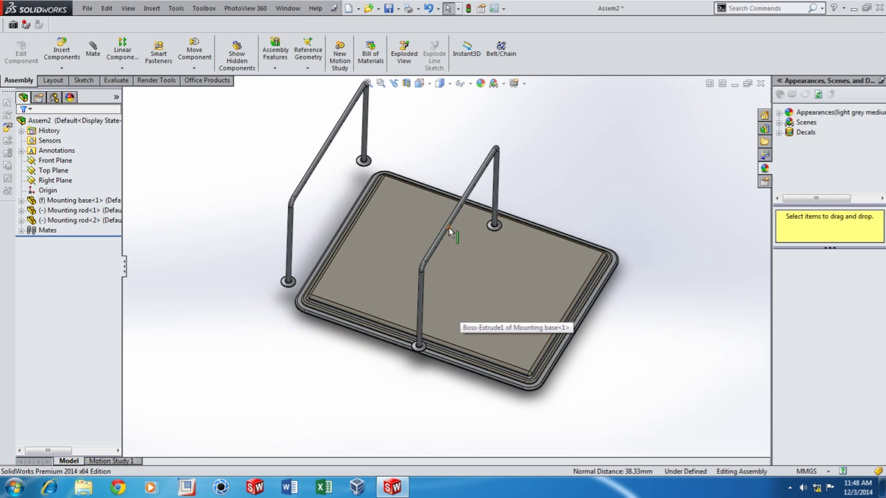
left_click(195, 69)
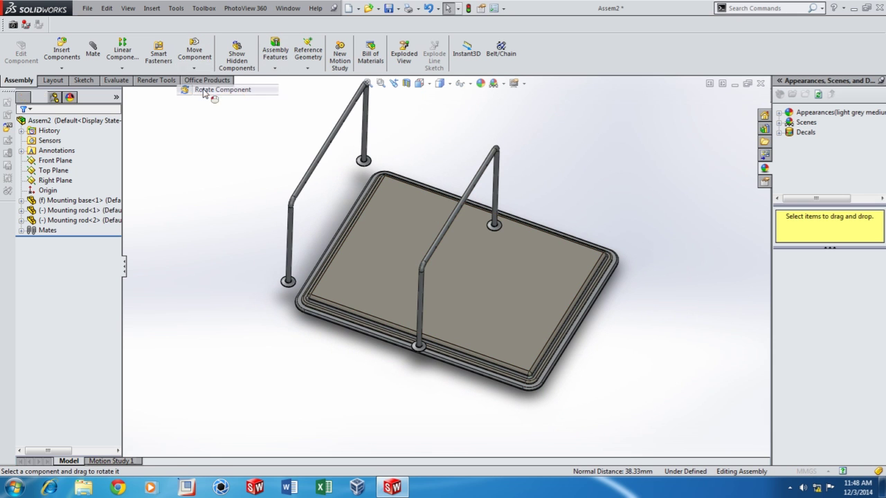
left_click(211, 90)
left_click_drag(492, 151, 352, 203)
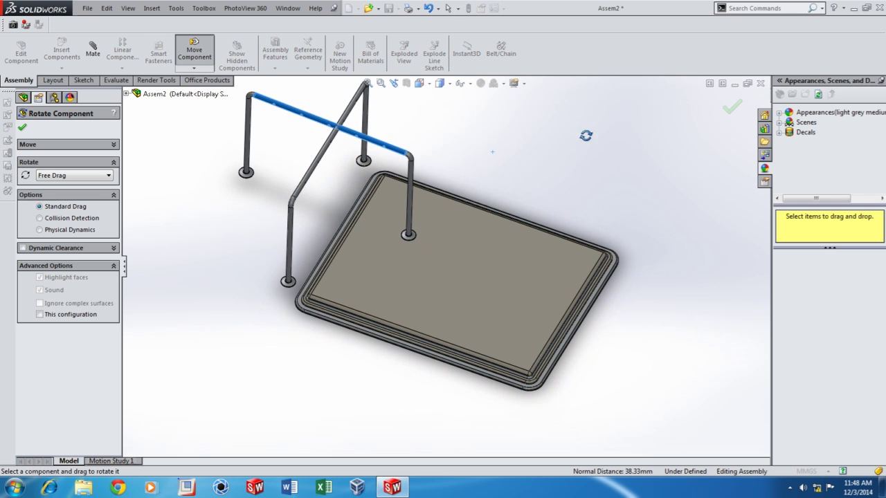
key("Escape")
- Move both mounting rods onto the base so they stand along its opposite long sides
left_click_drag(409, 209, 571, 253)
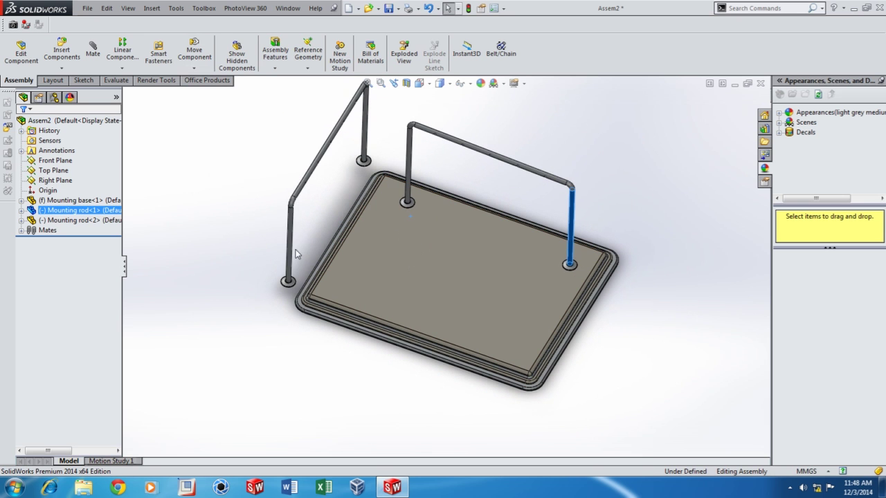
left_click_drag(290, 251, 518, 321)
left_click(636, 374)
middle_click_drag(523, 347, 526, 208)
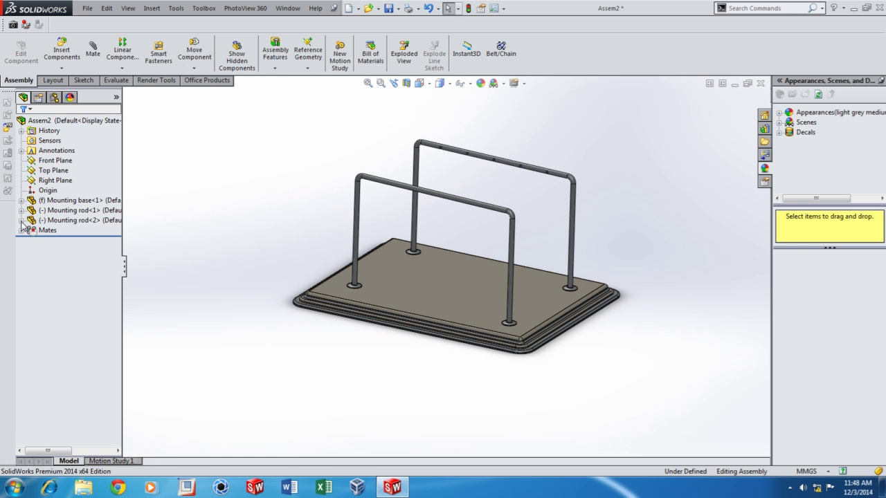
- Add a parallel mate between the second mounting rod's Front Plane and the base's outer long side face
left_click(22, 220)
left_click(65, 303)
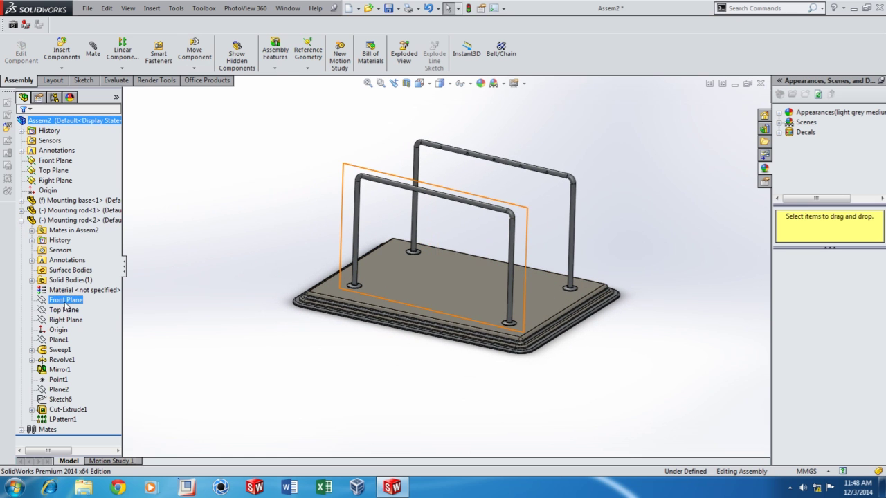
scroll(415, 325, "down", 10)
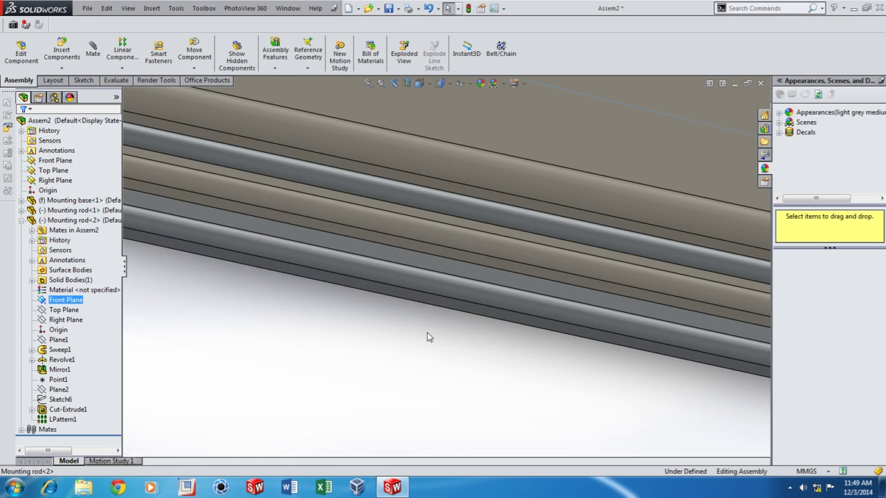
left_click(434, 298)
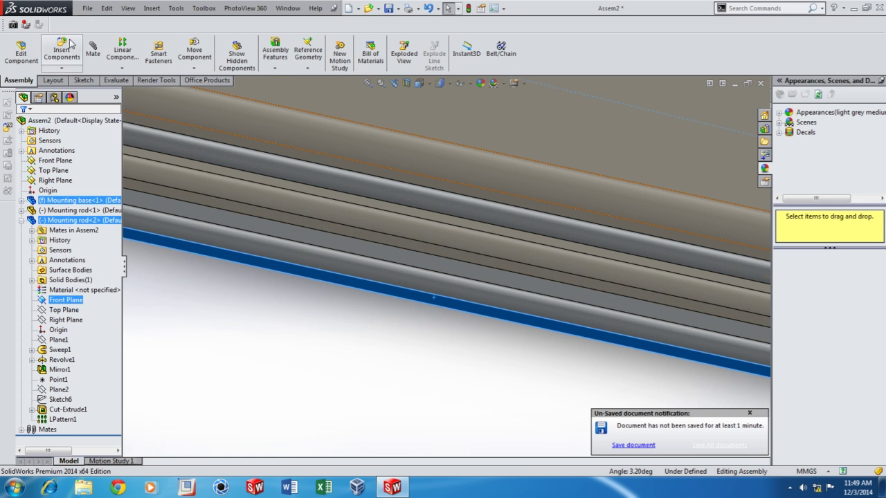
left_click(93, 50)
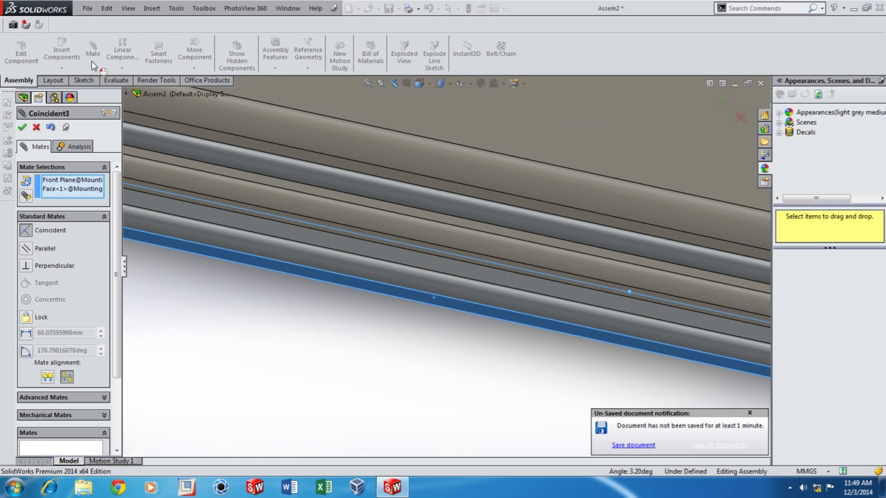
left_click(26, 249)
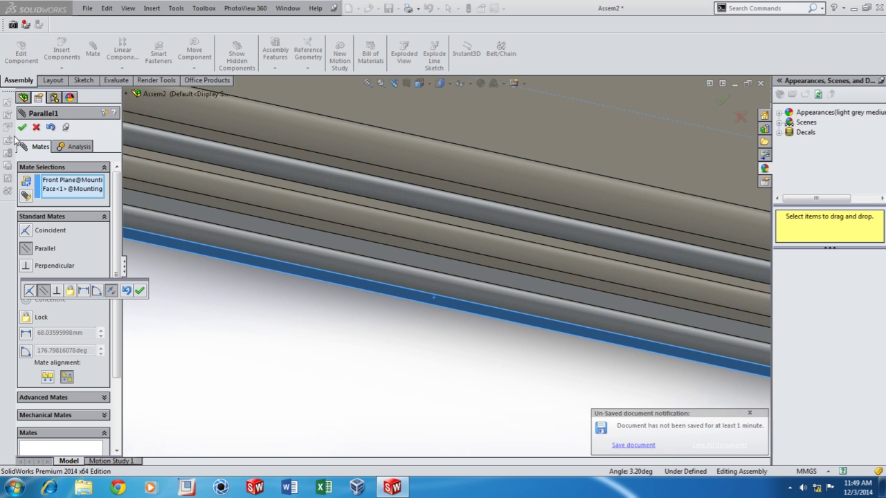
left_click(137, 292)
left_click(23, 128)
- Add a parallel mate between the first mounting rod's Front Plane and the assembly's Right Plane
scroll(395, 360, "up", 10)
scroll(512, 243, "down", 4)
left_click(22, 209)
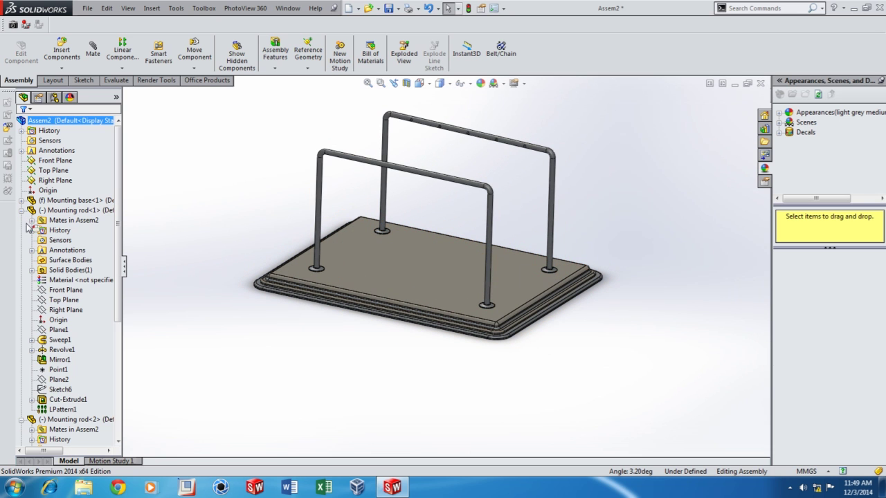
left_click(62, 290)
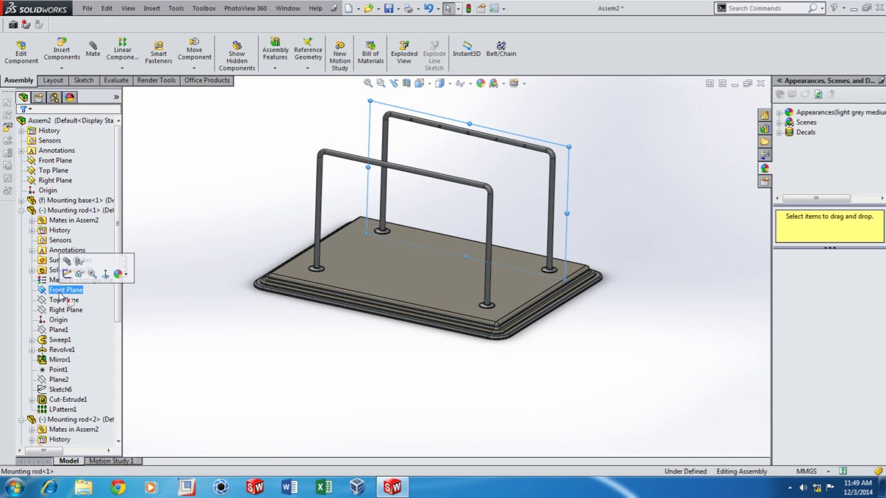
left_click(47, 184)
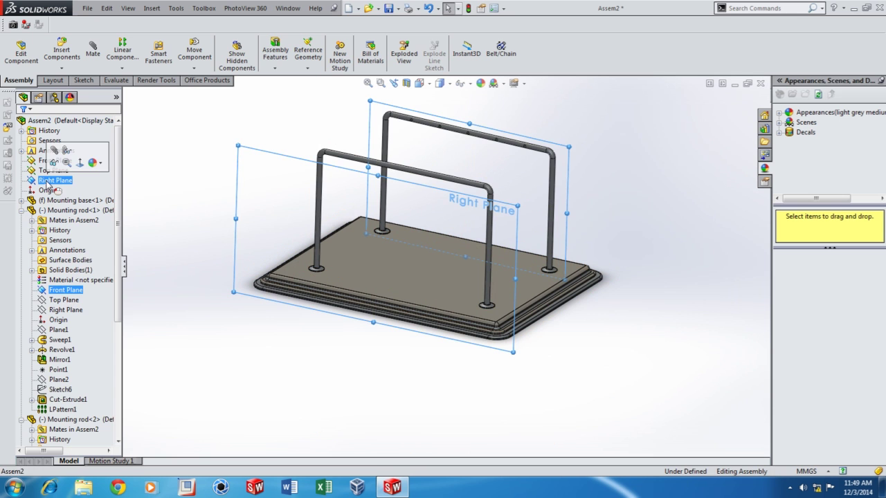
left_click(54, 150)
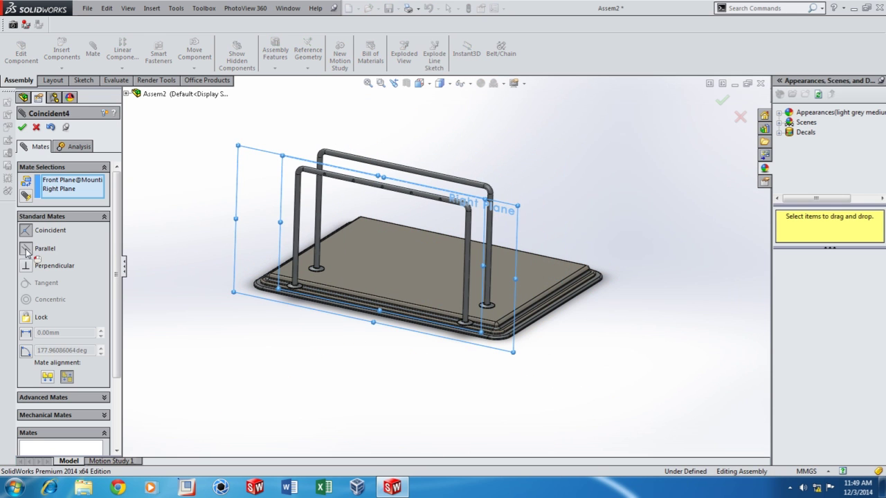
left_click(25, 250)
left_click(22, 128)
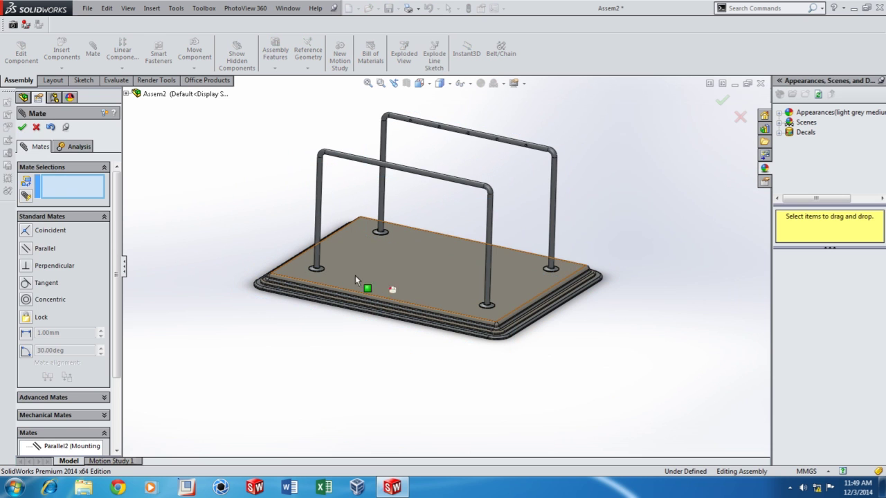
left_click(37, 128)
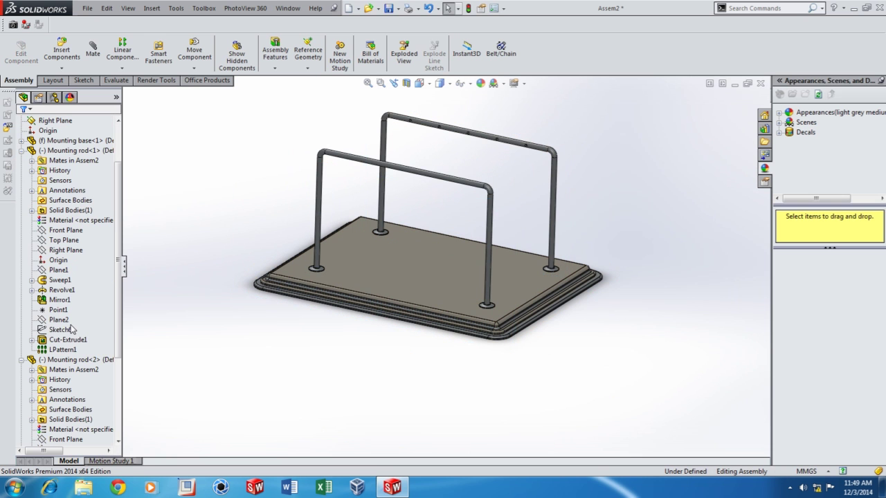
- Add a 60 mm distance mate between the first mounting rod's Front Plane and the base's lowest outer long side face
left_click(62, 233)
middle_click_drag(534, 270, 465, 305)
scroll(465, 304, "down", 5)
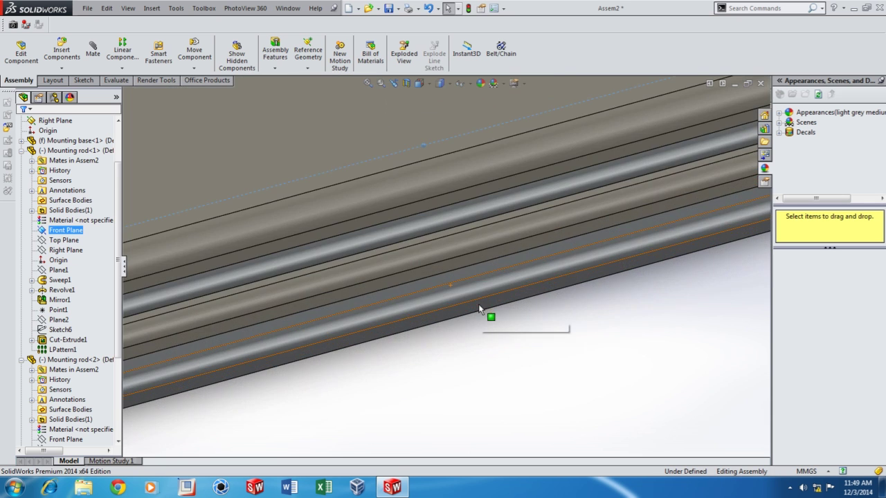
left_click(482, 305)
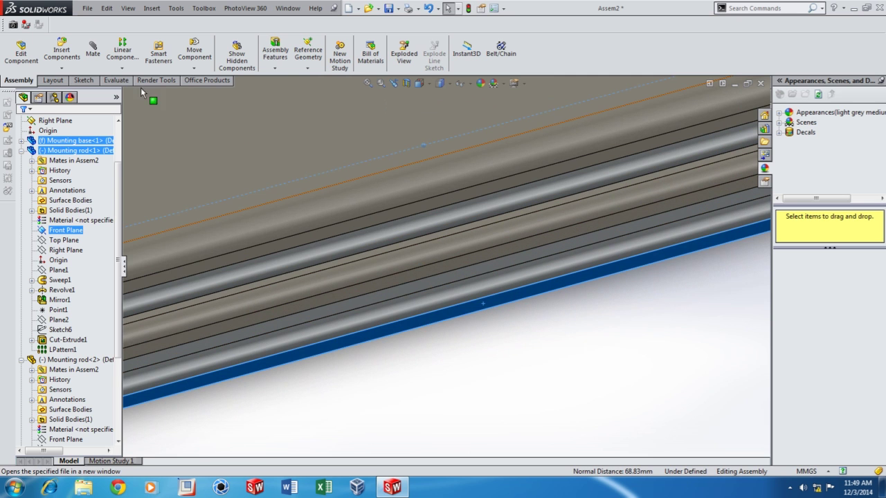
left_click(93, 52)
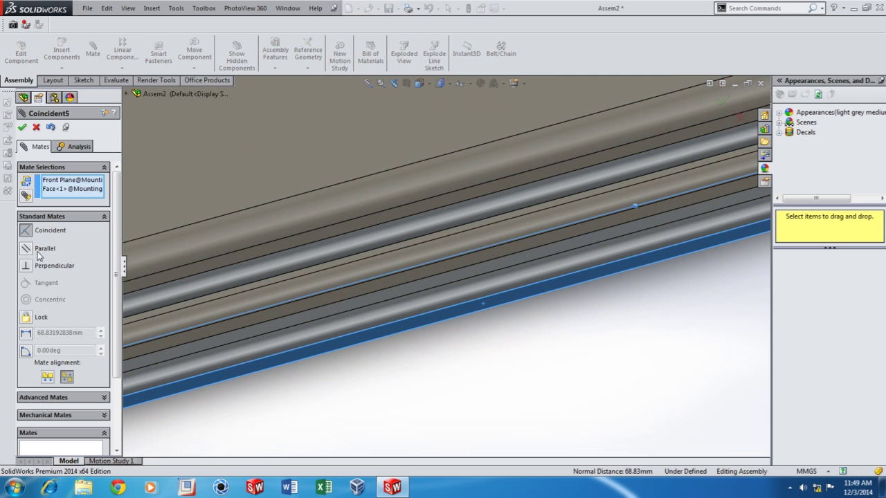
left_click(25, 333)
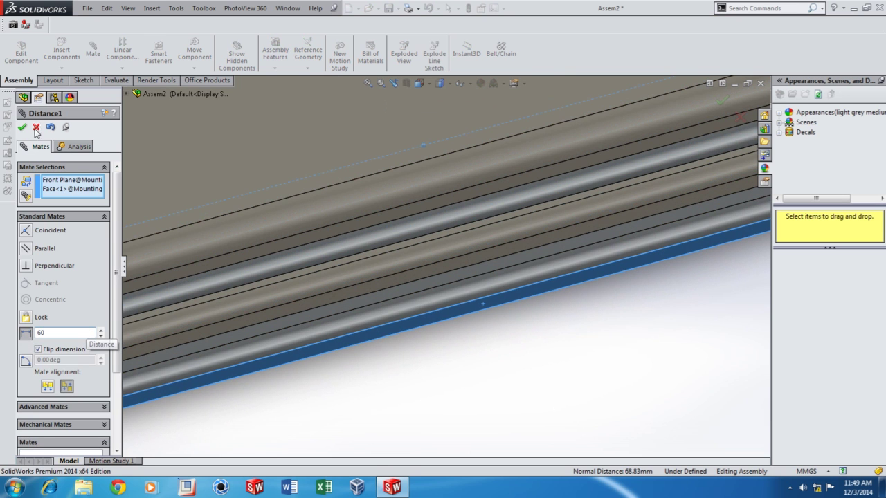
type("60")
key("Return")
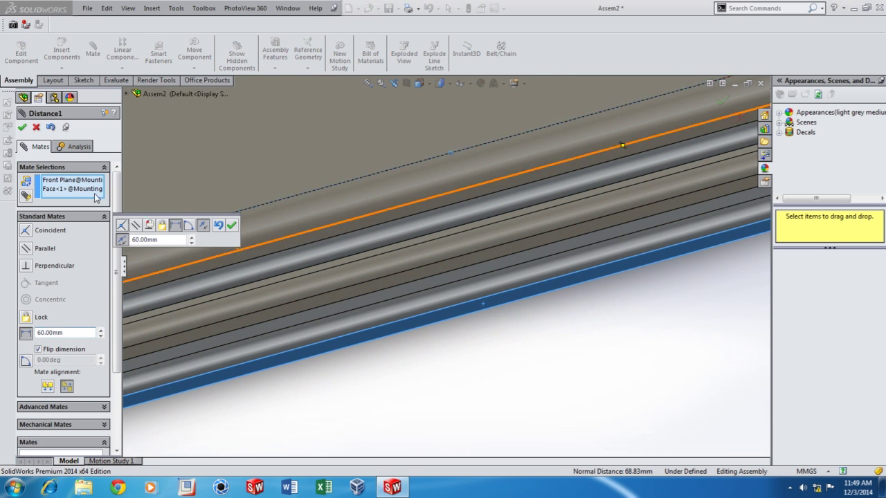
left_click(232, 227)
left_click(22, 127)
- Add a distance mate between the second mounting rod's Front Plane and the base's lowest outer face on the opposite long side
scroll(379, 380, "up", 5)
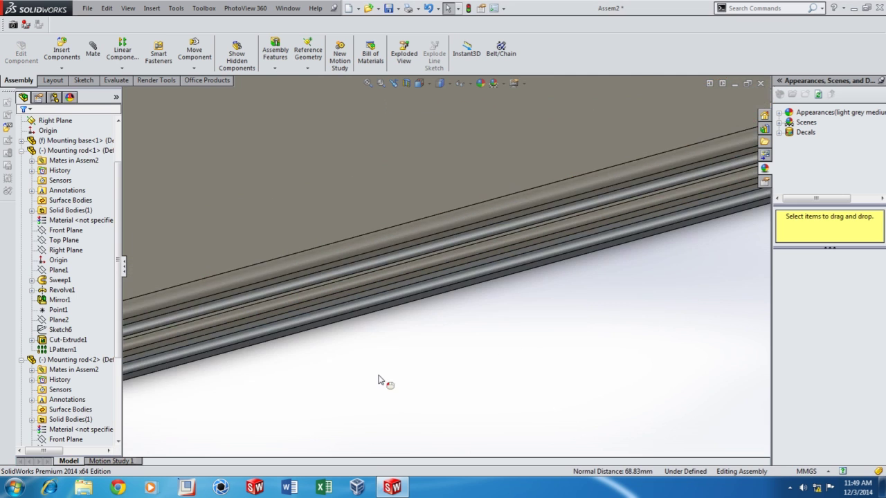
scroll(332, 259, "down", 3)
middle_click_drag(332, 258, 223, 256)
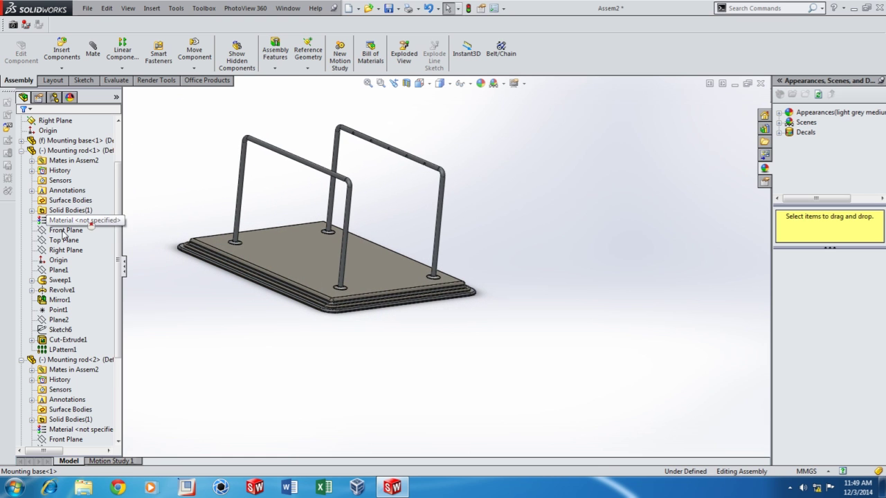
scroll(66, 387, "down", 4)
left_click(65, 320)
scroll(354, 304, "down", 6)
scroll(357, 310, "down", 3)
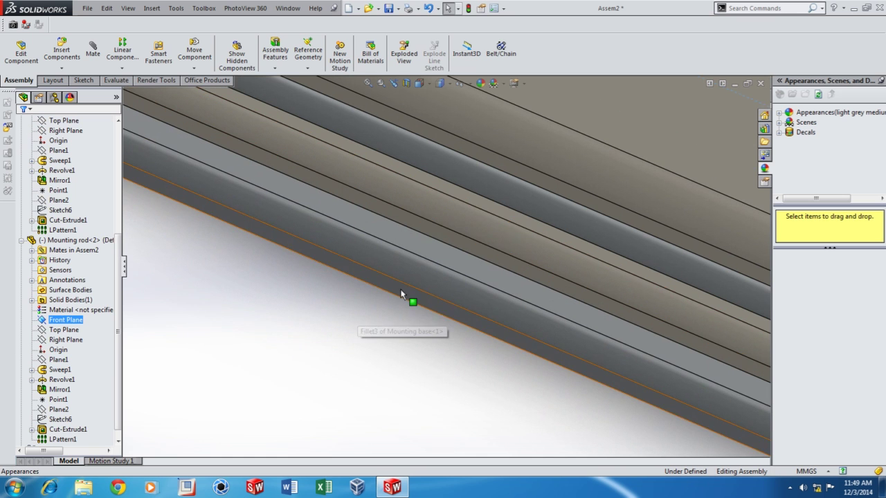
left_click(401, 290, "ctrl")
left_click(93, 55)
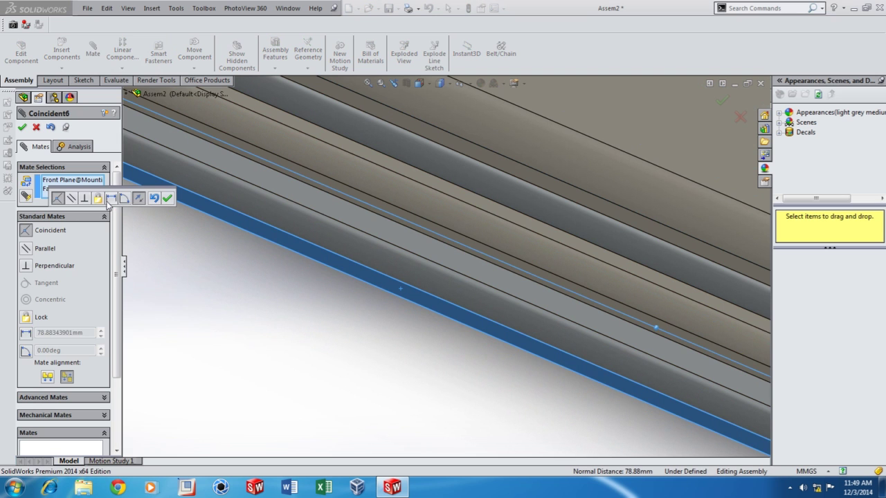
left_click(110, 199)
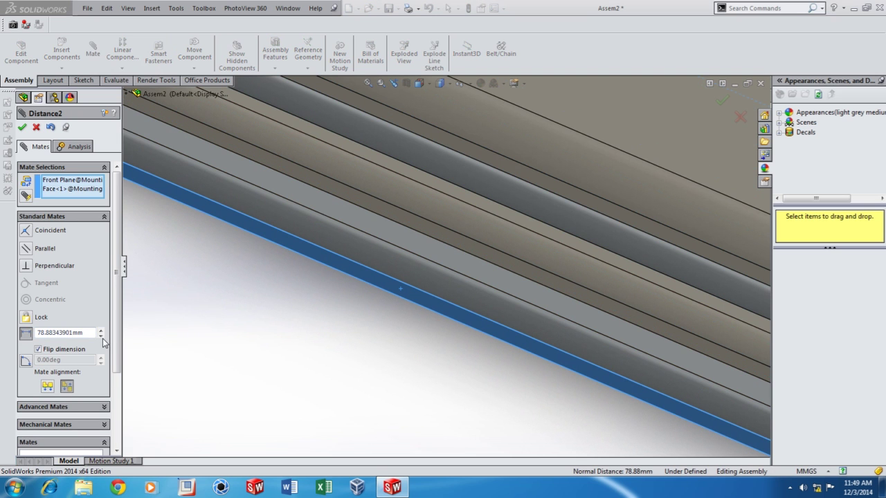
left_click_drag(89, 331, 6, 331)
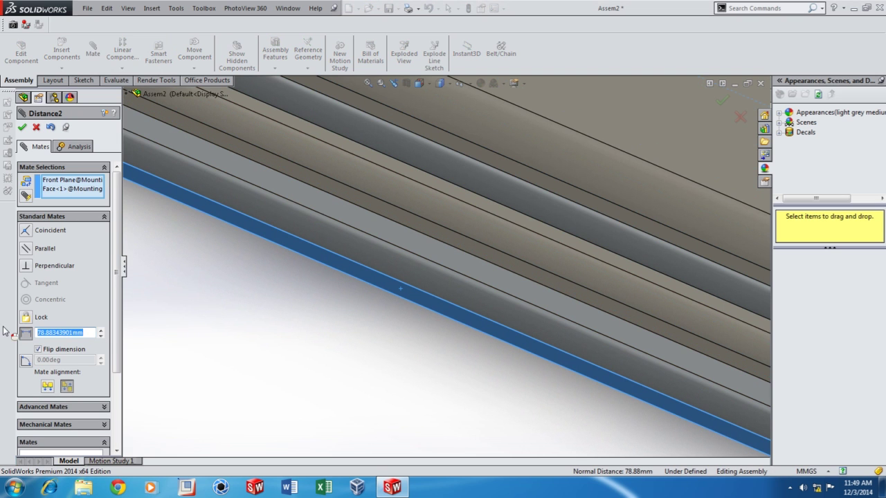
left_click(22, 128)
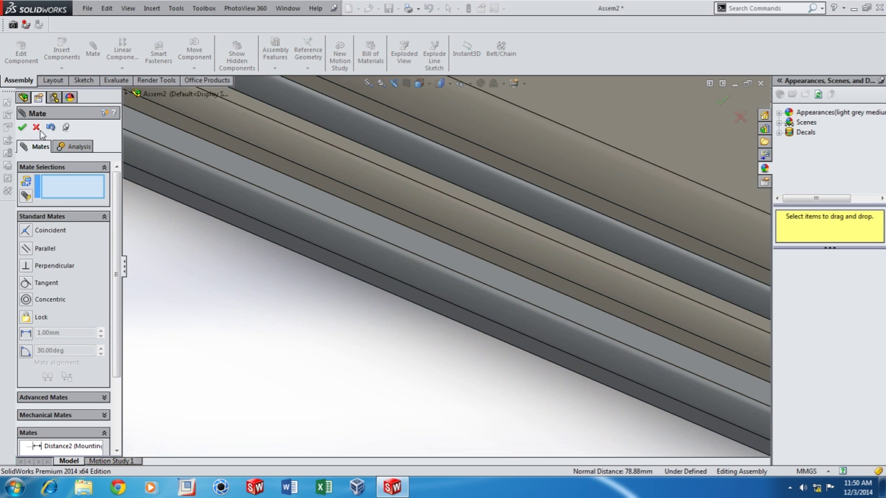
left_click(36, 127)
- Add a parallel mate between the Right Planes of the two mounting rods
key("f")
mouse_move(544, 267)
middle_mouse_down()
mouse_move(579, 281)
mouse_move(571, 312)
mouse_move(545, 270)
middle_mouse_up()
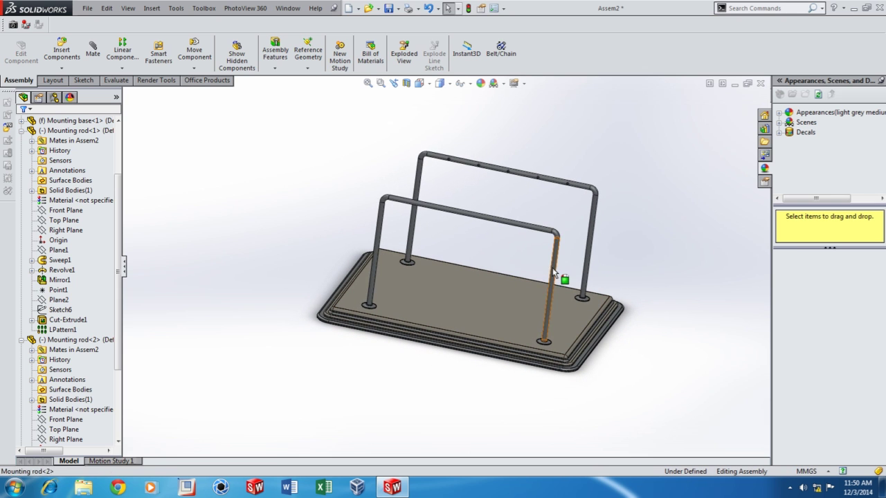
left_click(553, 273)
scroll(115, 337, "down", 1)
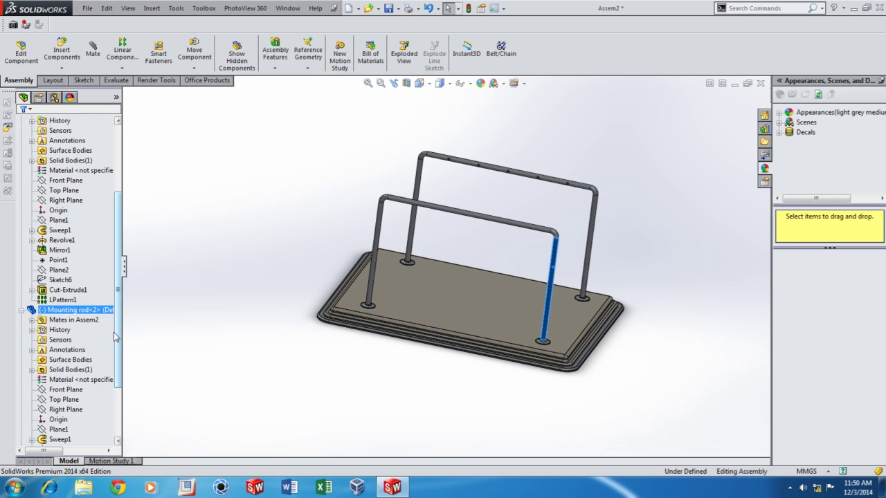
scroll(95, 291, "down", 2)
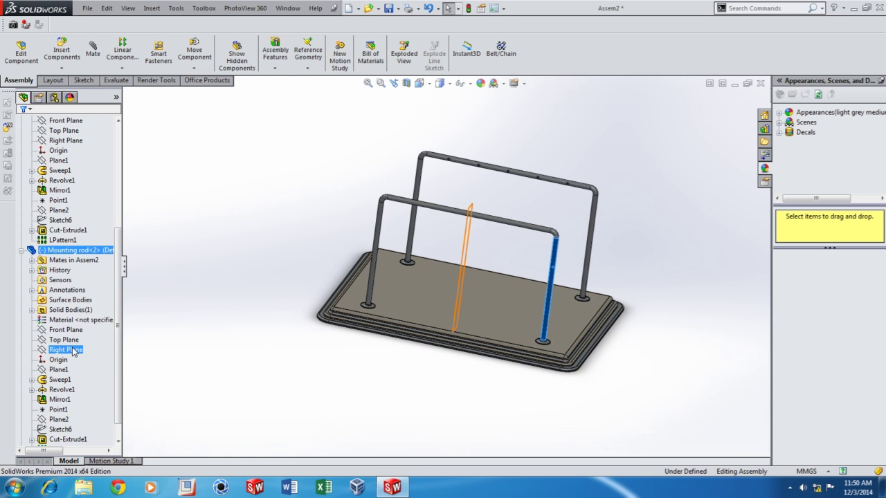
left_click(65, 349)
scroll(74, 339, "up", 5)
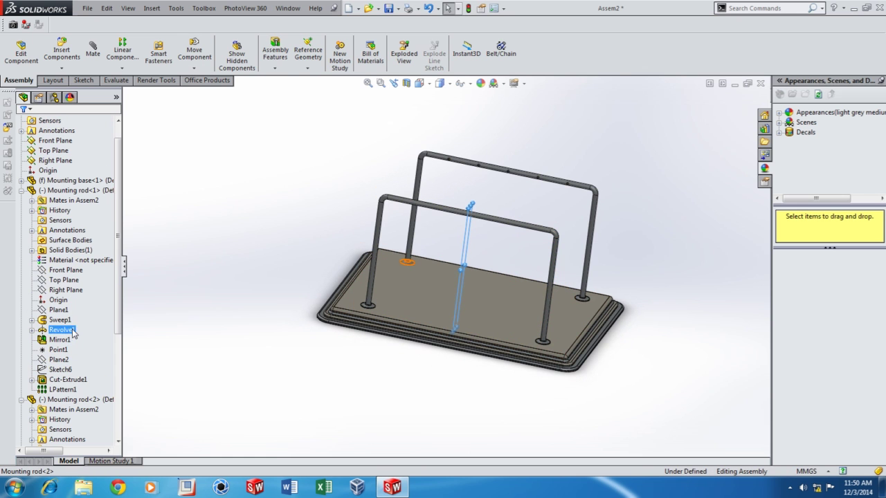
left_click(64, 290, "ctrl")
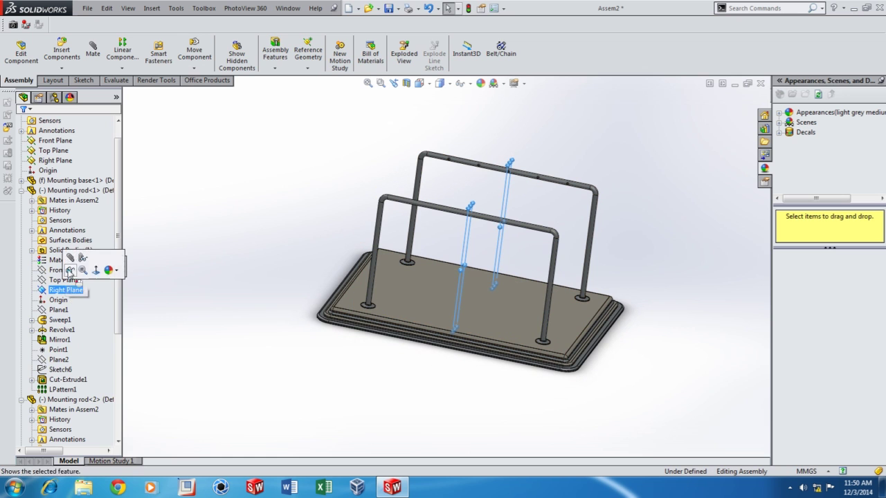
left_click(70, 258)
left_click(25, 248)
left_click(22, 127)
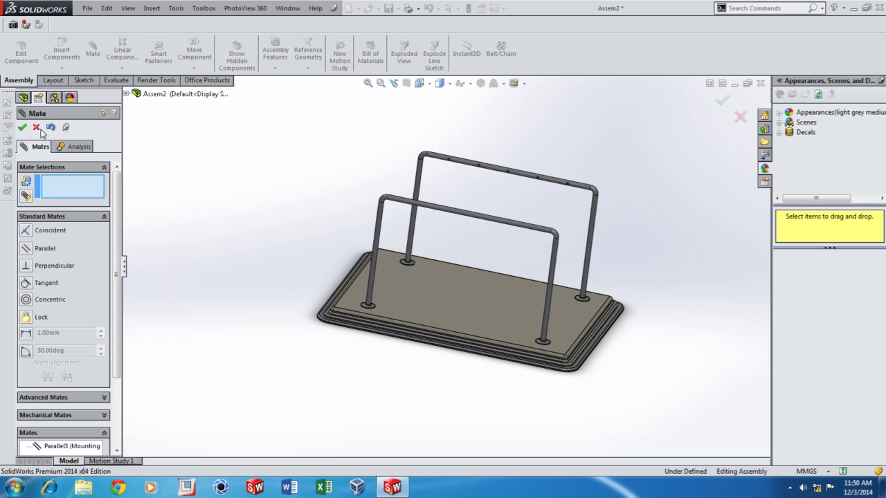
left_click(36, 127)
- Edit the parallel mate between the two mounting rods' Right Planes and change its type to coincident
left_click(58, 302)
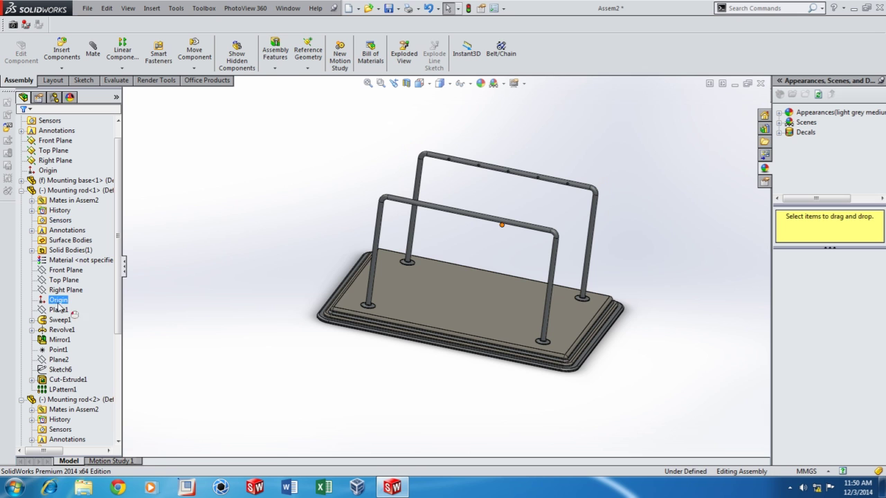
mouse_move(596, 270)
middle_mouse_down()
mouse_move(607, 287)
mouse_move(615, 284)
middle_mouse_up()
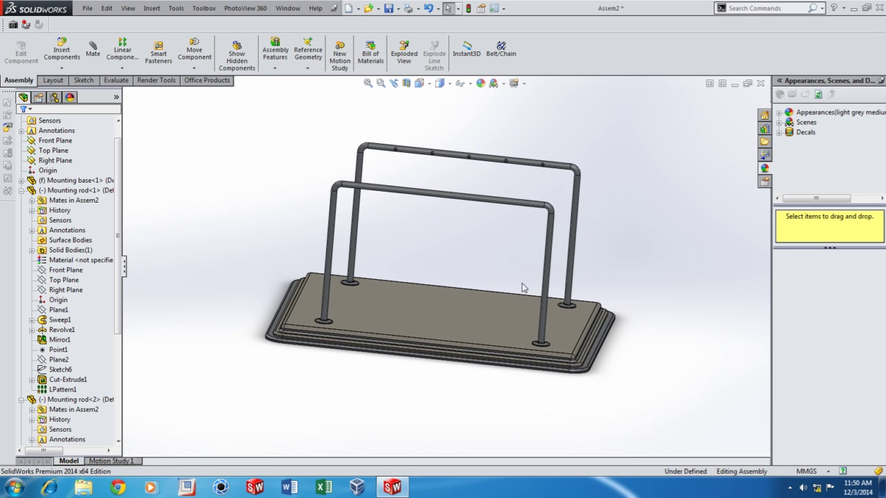
left_click_drag(545, 285, 542, 285)
middle_click_drag(494, 266, 504, 405)
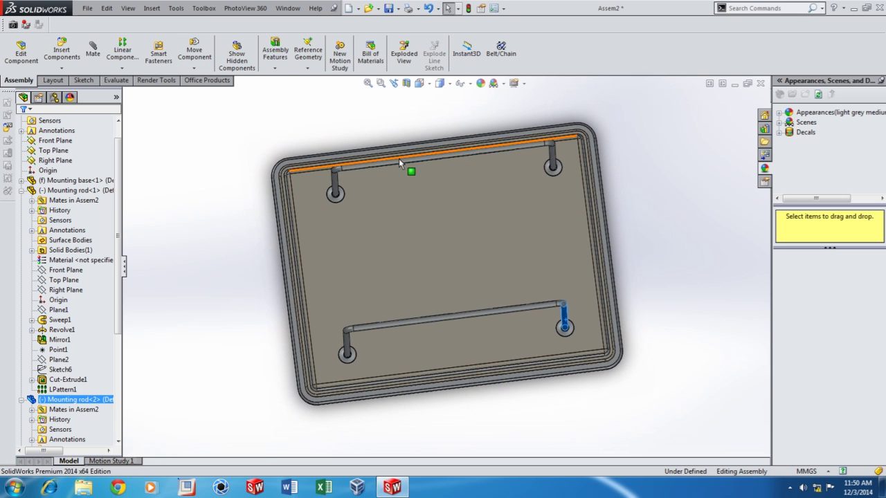
scroll(59, 395, "down", 6)
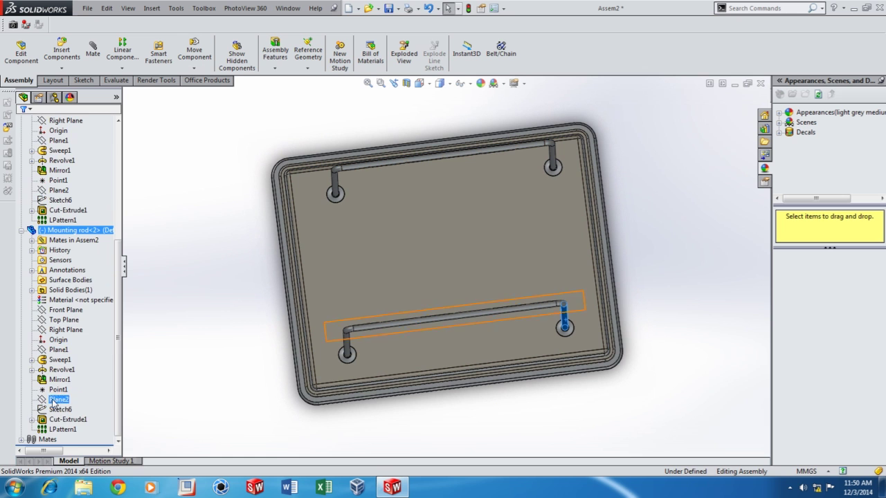
left_click(23, 440)
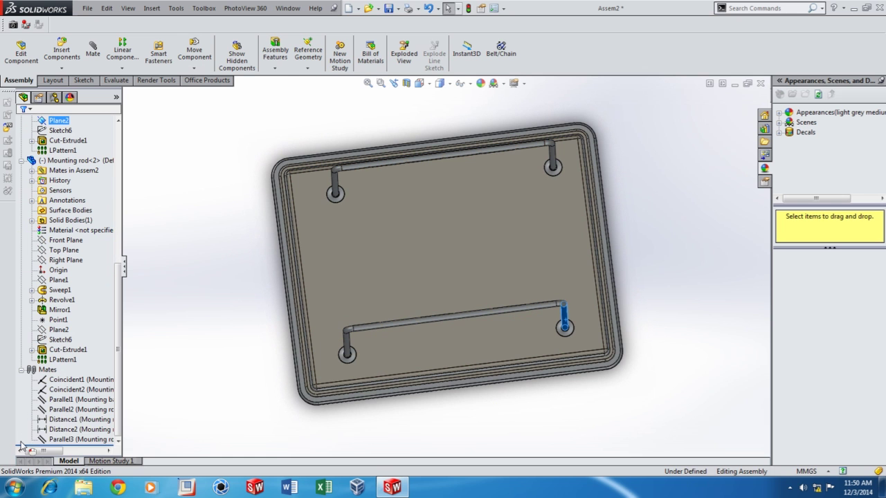
right_click(63, 440)
left_click(67, 314)
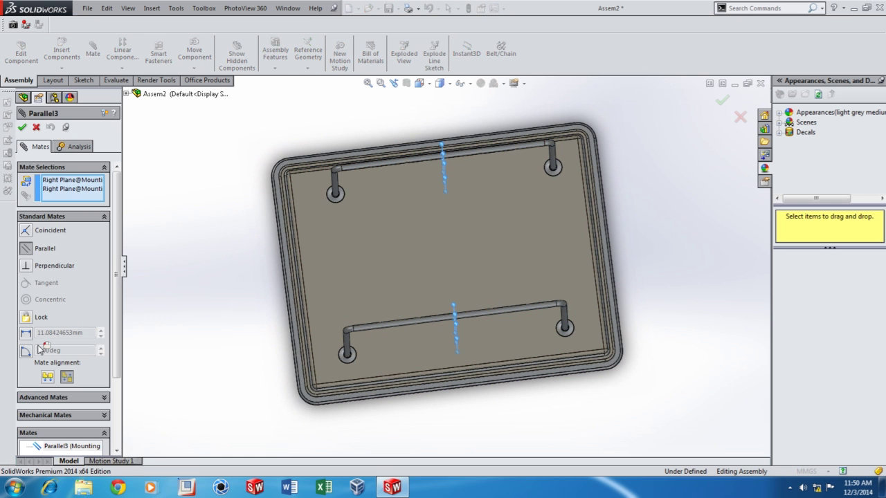
left_click(28, 230)
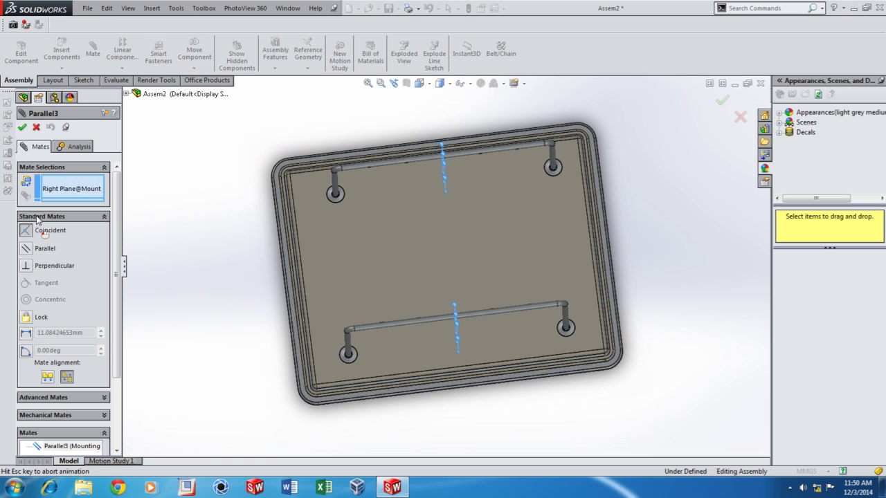
left_click(24, 128)
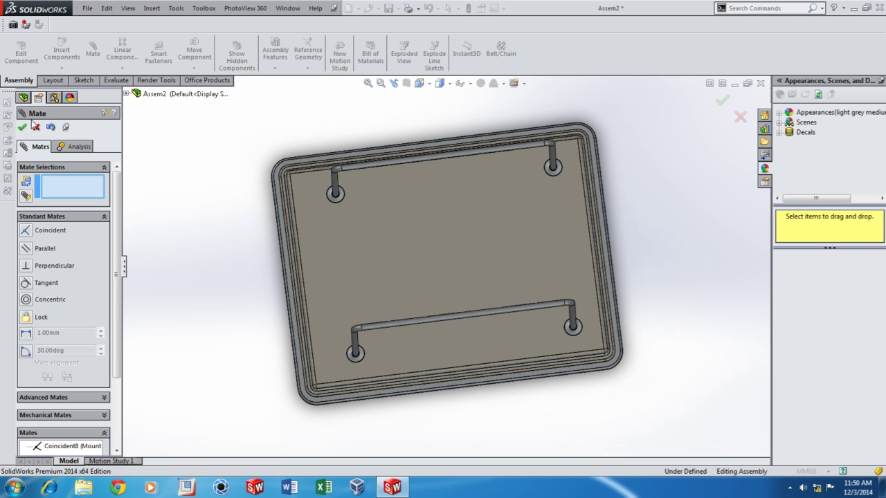
left_click(36, 128)
- Add a 220 mm distance mate between the second mounting rod's Right Plane and the base's lowest outer short side face
left_click(61, 252)
left_click(64, 260)
scroll(625, 323, "down", 3)
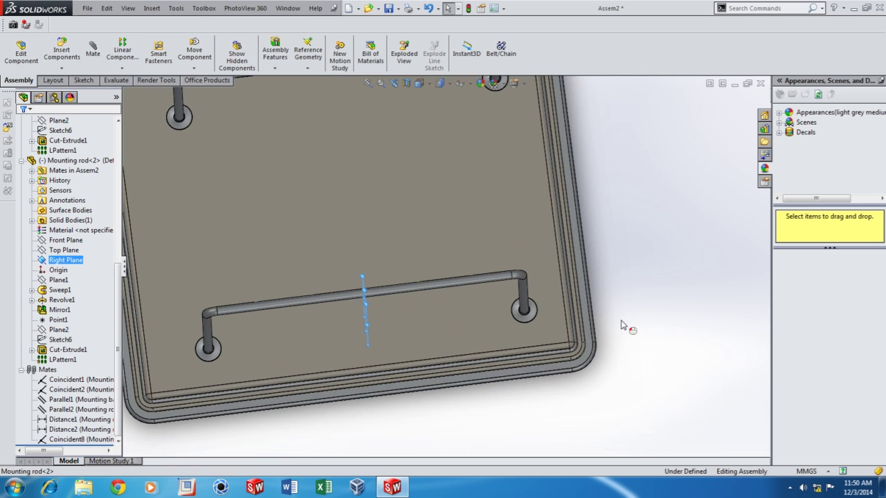
mouse_move(607, 309)
middle_mouse_down()
mouse_move(590, 314)
mouse_move(602, 266)
mouse_move(601, 299)
middle_mouse_up()
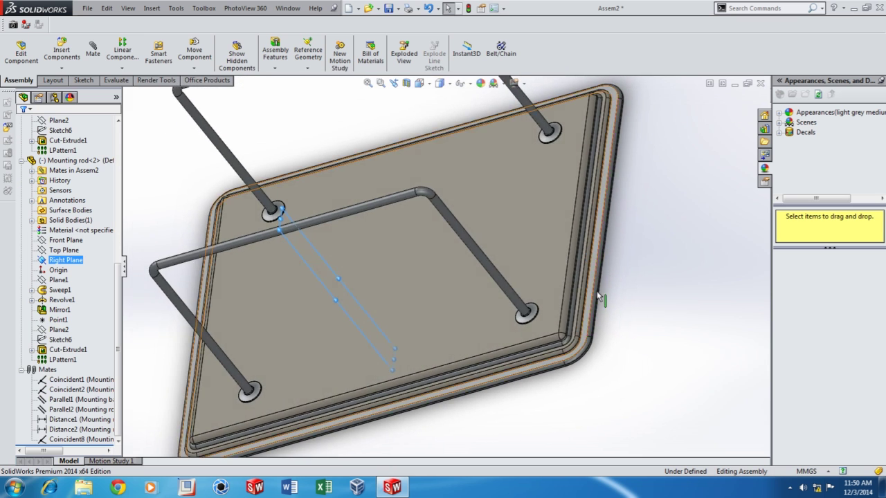
scroll(601, 298, "down", 3)
scroll(509, 335, "down", 3)
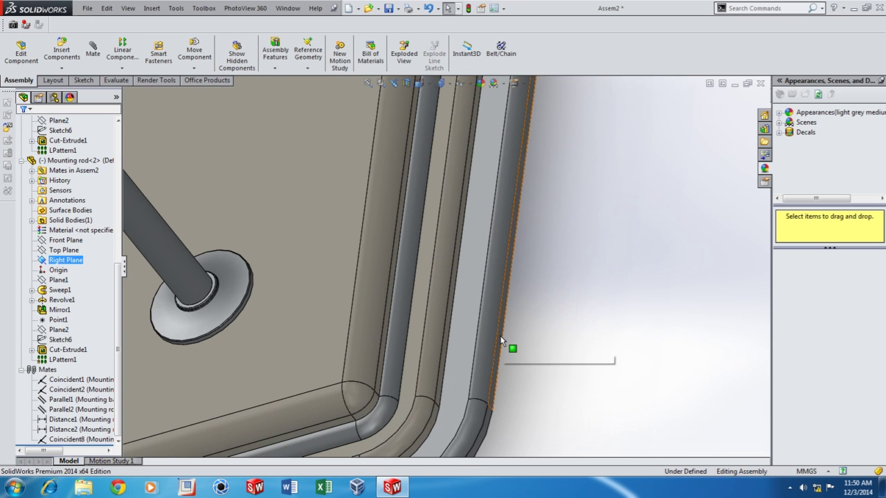
left_click(501, 340)
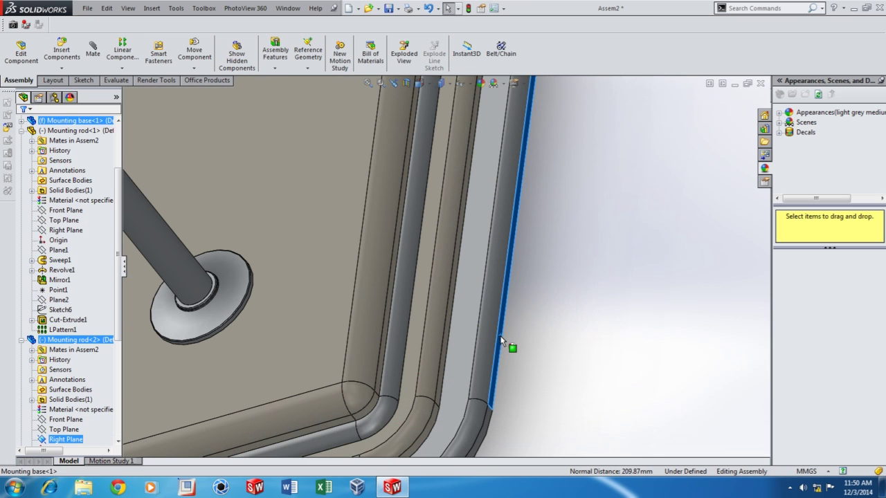
left_click(91, 60)
scroll(242, 280, "up", 5)
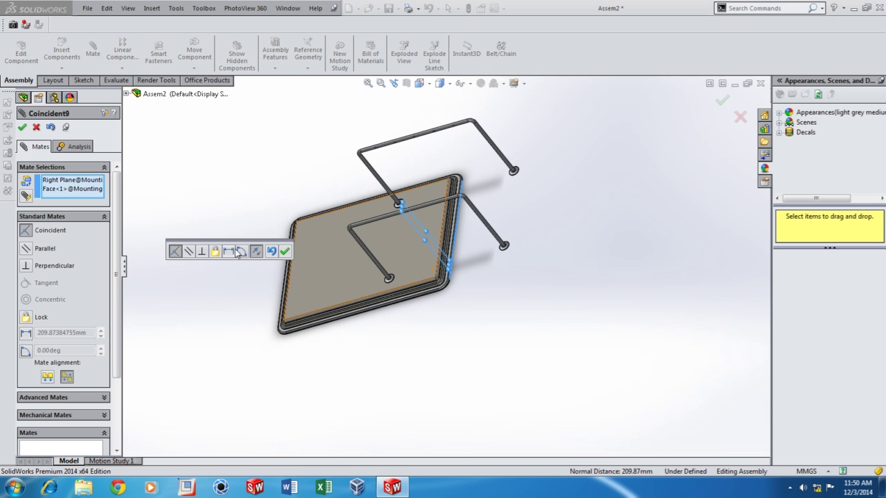
left_click(226, 255)
middle_click_drag(247, 287, 344, 270)
left_click_drag(238, 266, 196, 266)
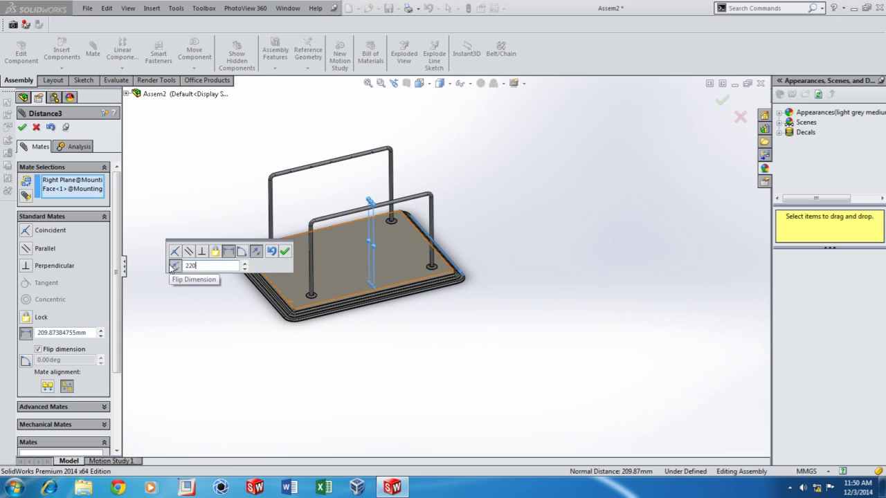
left_click(285, 255)
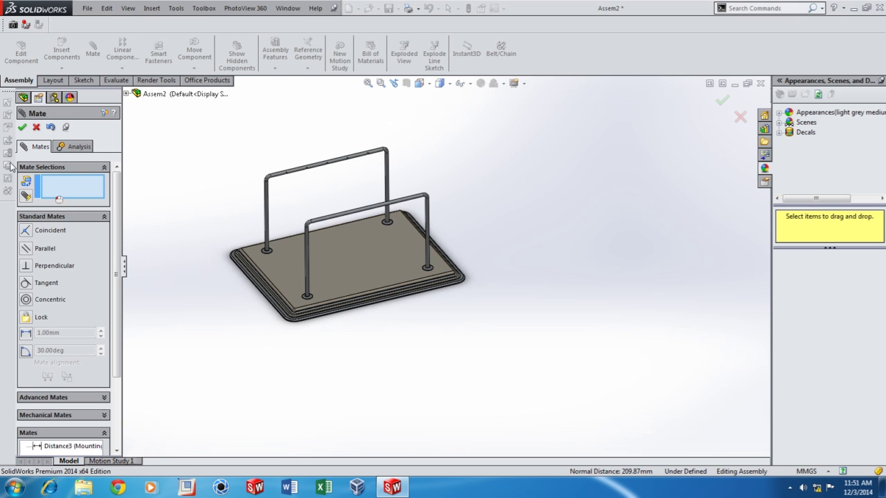
left_click(23, 128)
middle_click_drag(336, 240, 264, 247)
scroll(194, 213, "down", 2)
scroll(202, 218, "up", 1)
middle_click_drag(512, 266, 489, 277)
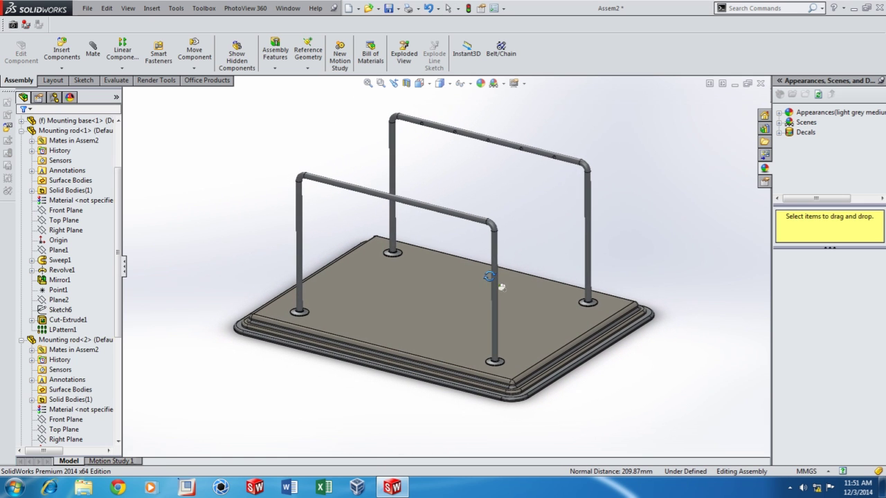
left_click(92, 50)
left_click(37, 128)
- Insert the 'Thread' part into the assembly, placing it between the two mounting rods above the base
left_click(61, 55)
left_click(66, 320)
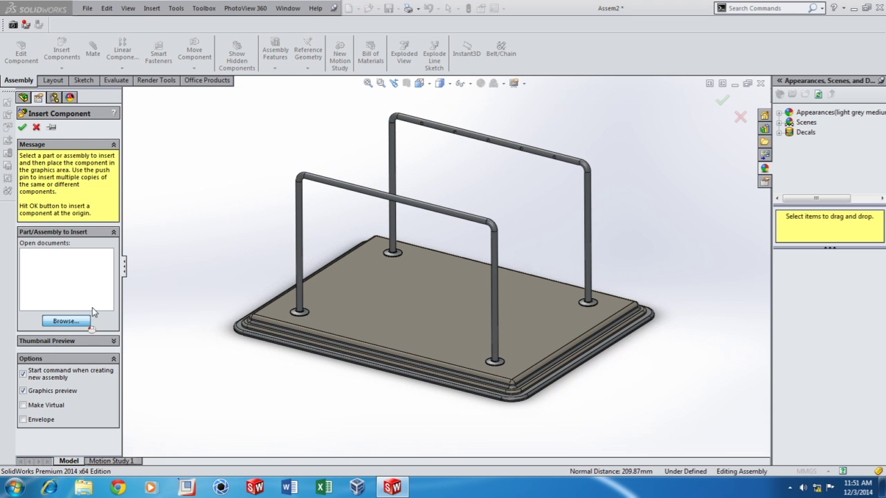
left_click(268, 240)
left_click(501, 382)
scroll(415, 238, "down", 4)
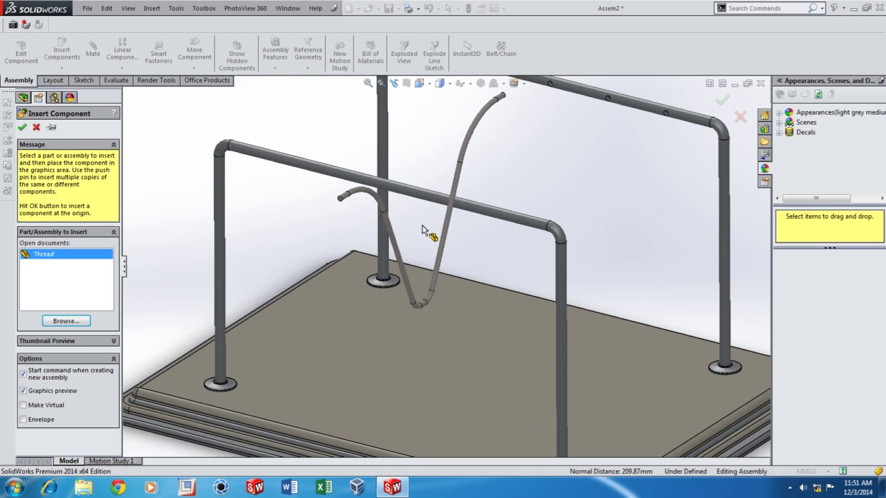
left_click(414, 272)
scroll(413, 279, "up", 5)
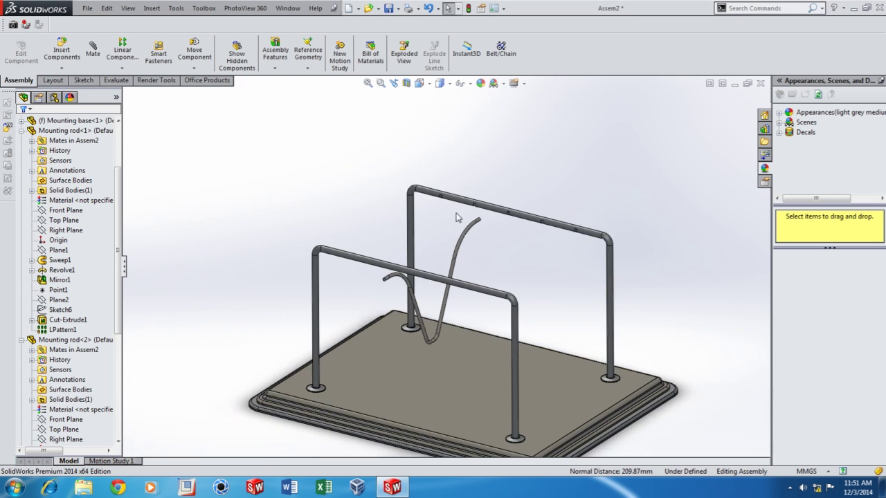
- Add a concentric mate between the thread's cylindrical end and the first hole of the rear mounting rod
scroll(456, 217, "down", 6)
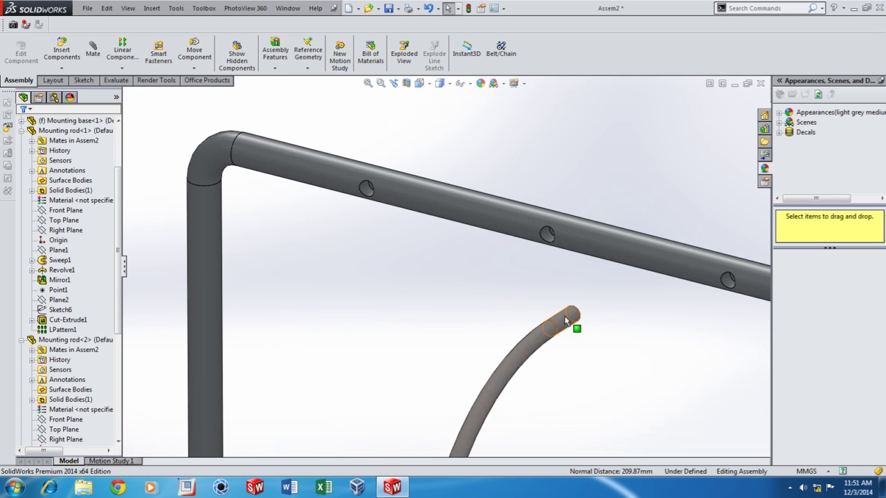
left_click(565, 319)
scroll(387, 200, "down", 3)
left_click(386, 200, "ctrl")
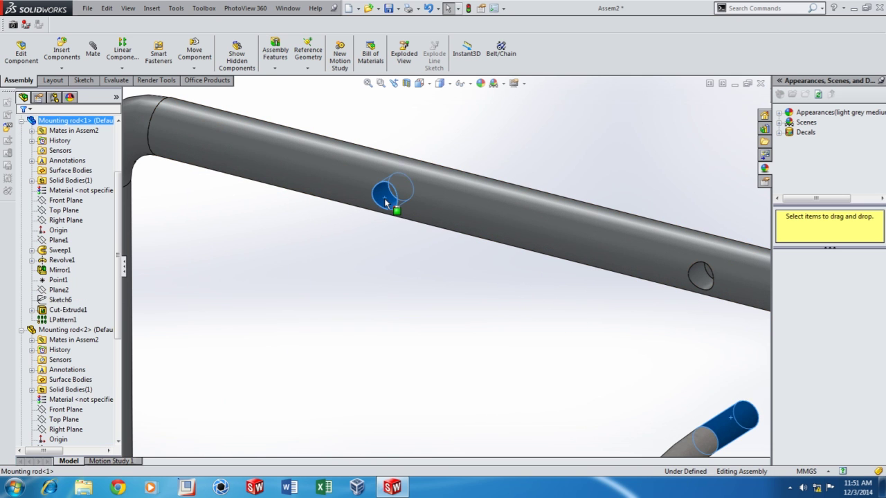
left_click(457, 189)
- Add a coincident mate between the thread's flat end face and the inner end face of the rear rod's first hole
scroll(395, 300, "up", 6)
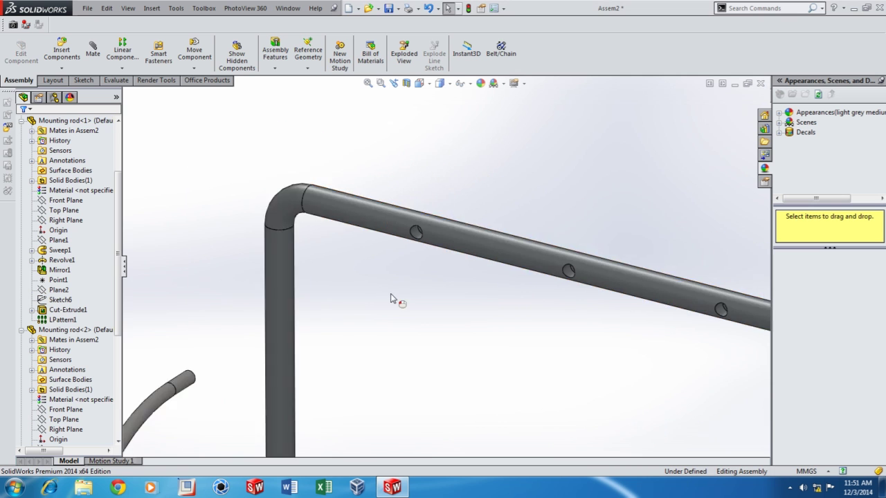
scroll(414, 391, "down", 1)
middle_click_drag(420, 341, 364, 333)
scroll(375, 340, "down", 5)
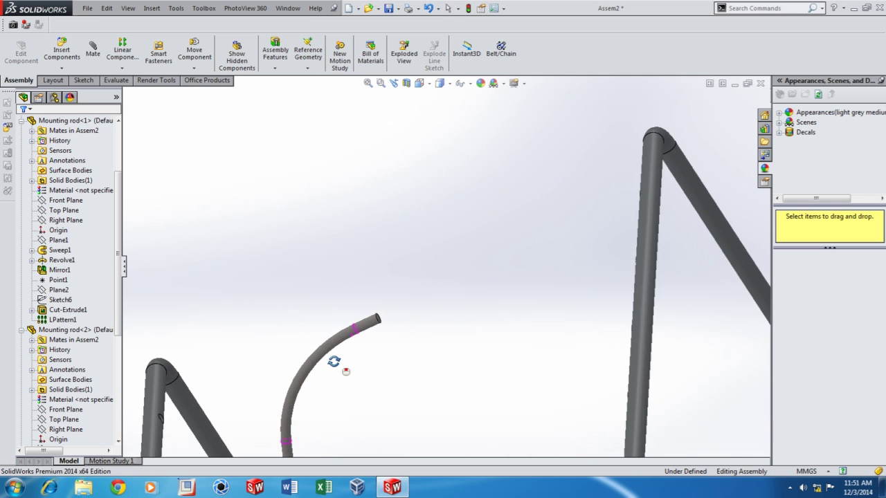
scroll(381, 330, "down", 6)
left_click(434, 265)
scroll(425, 367, "up", 10)
middle_click_drag(552, 334, 618, 270)
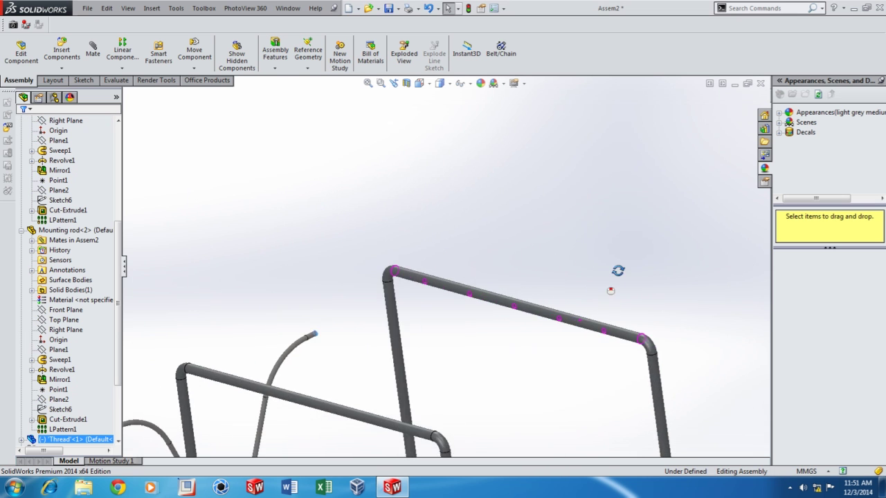
scroll(389, 300, "down", 8)
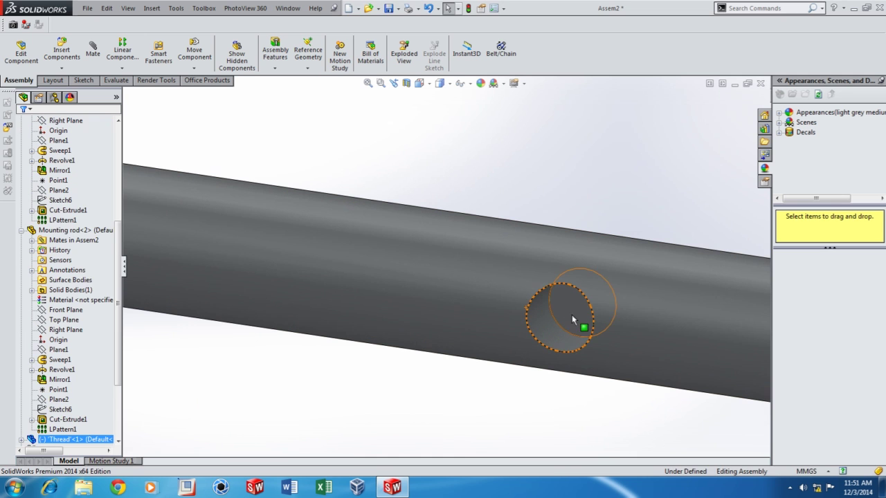
left_click(580, 317)
key("Escape")
scroll(540, 360, "up", 10)
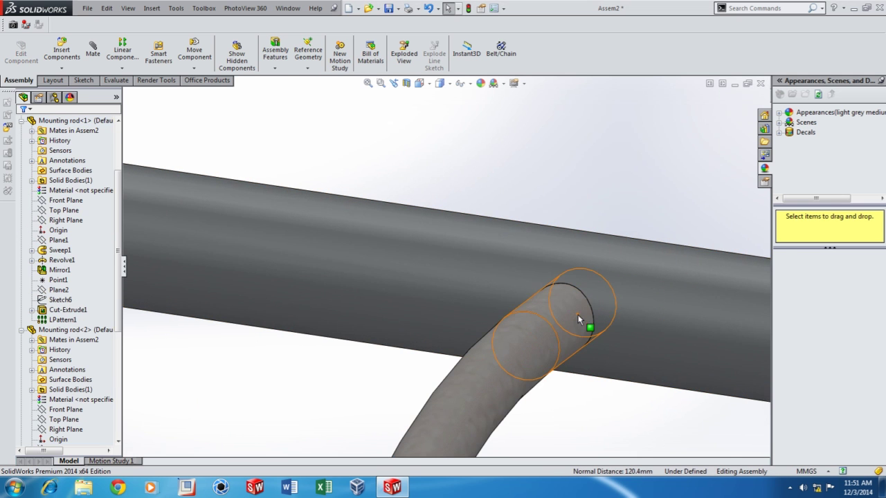
- Collapse the mounting rods in the feature tree and expand the 'Thread' component to list its planes
scroll(502, 411, "up", 2)
middle_click_drag(500, 413, 500, 329)
right_click(500, 329)
middle_click_drag(458, 359, 460, 288)
scroll(443, 286, "down", 3)
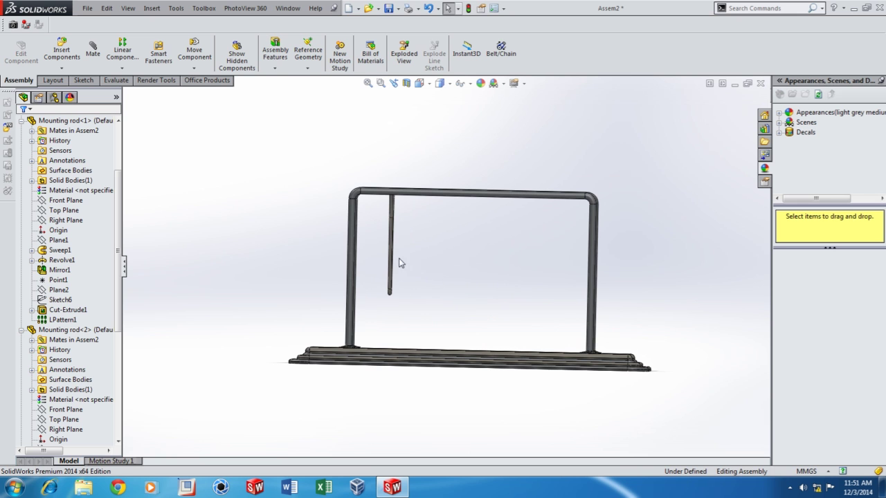
middle_click_drag(450, 280, 316, 312)
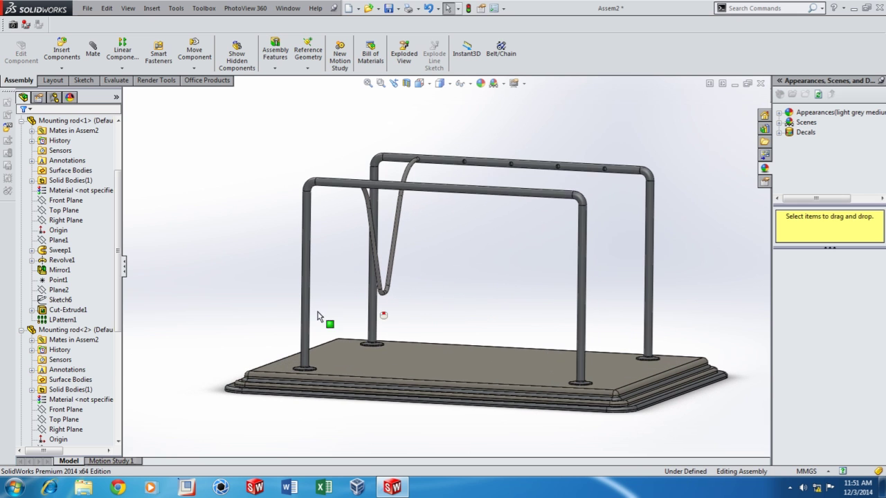
scroll(76, 346, "down", 3)
scroll(73, 370, "down", 1)
left_click(21, 211)
scroll(22, 223, "up", 2)
left_click(22, 171)
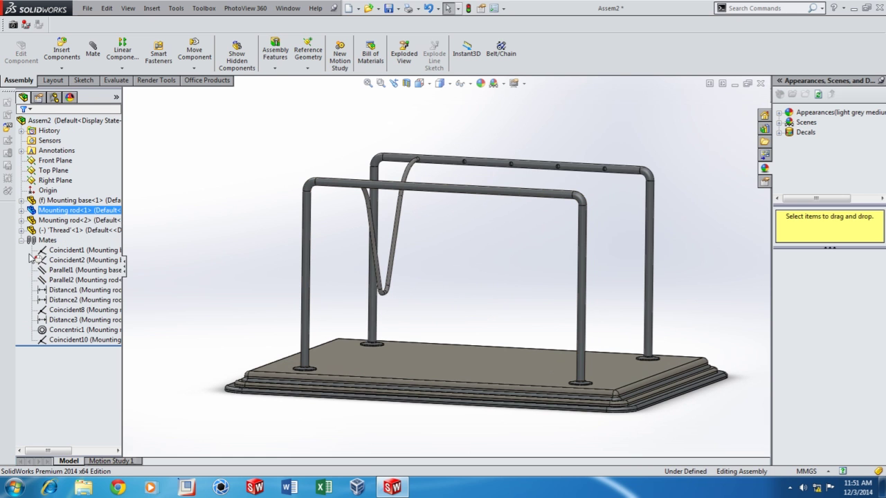
left_click(21, 230)
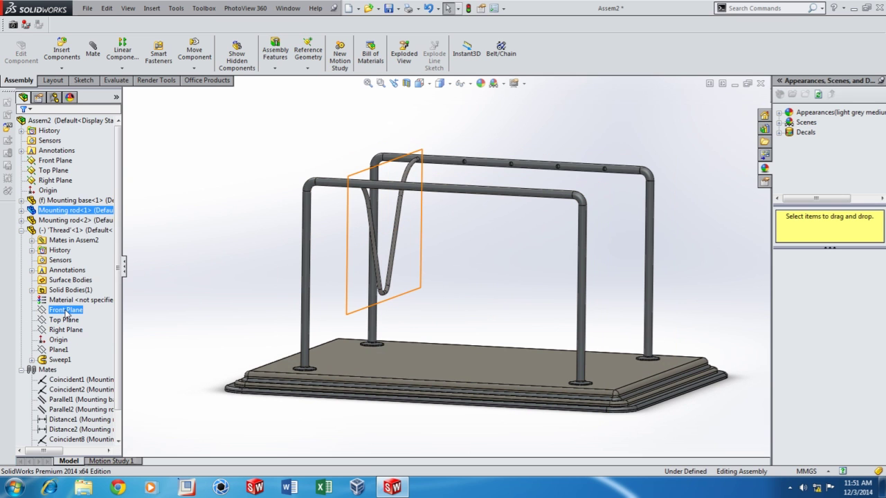
- Add a parallel mate between the thread's Front Plane and the second mounting rod's Right Plane
left_click(67, 310)
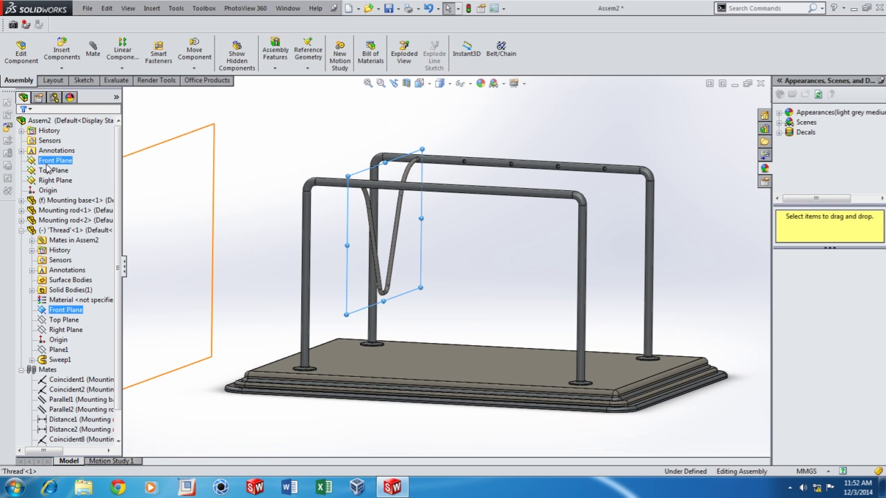
scroll(103, 330, "down", 1)
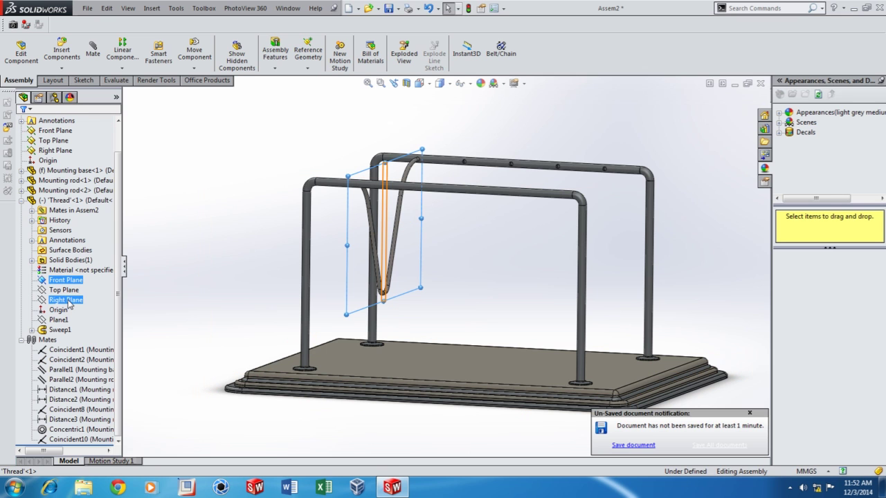
left_click(21, 190)
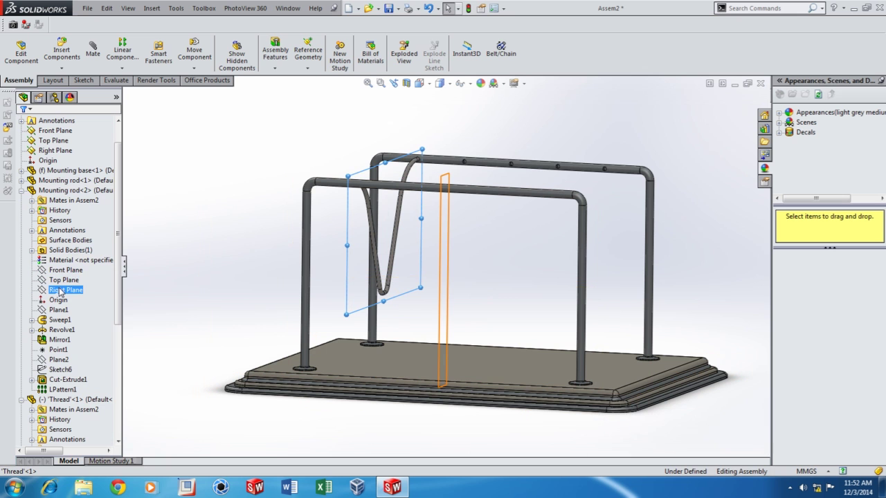
middle_click_drag(499, 329, 516, 337)
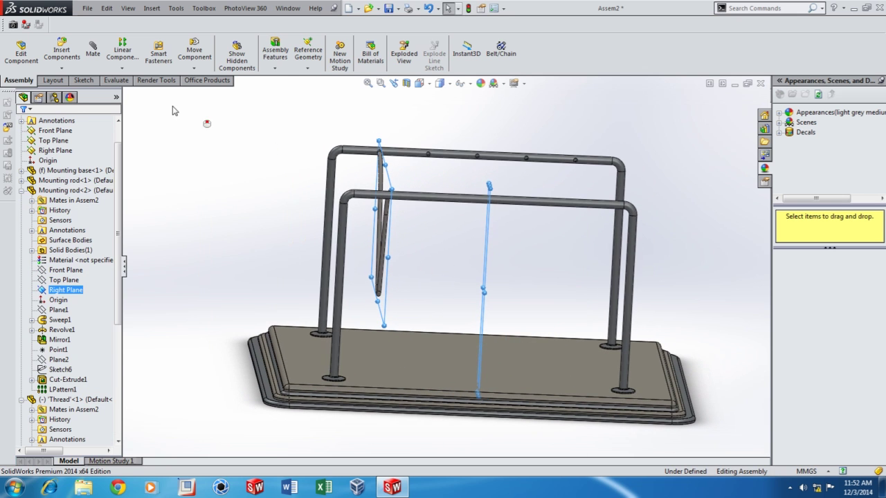
left_click(92, 53)
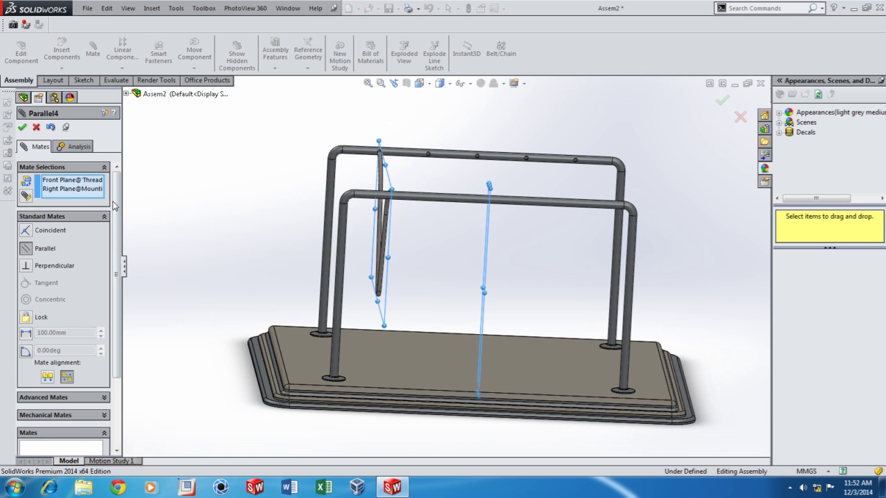
left_click(23, 128)
scroll(377, 297, "up", 3)
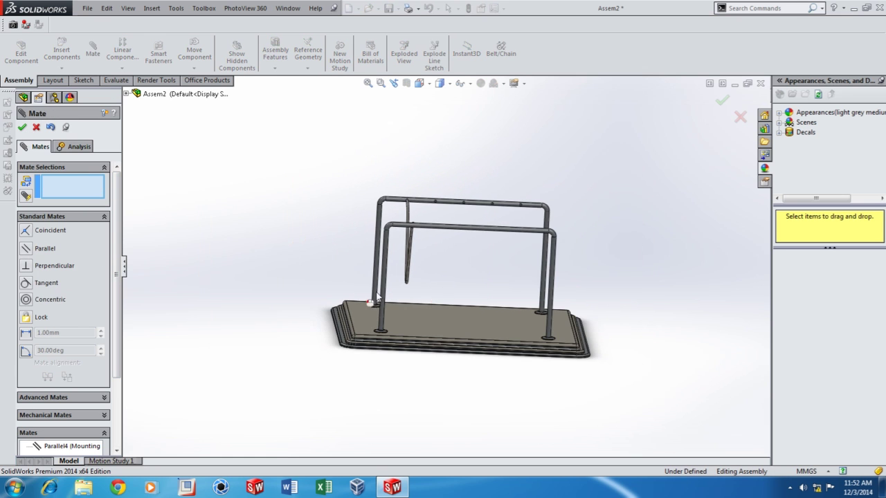
left_click(37, 127)
- View the base's long side squarely and create four copies of the thread, spread out along the mounting rods
scroll(510, 367, "down", 10)
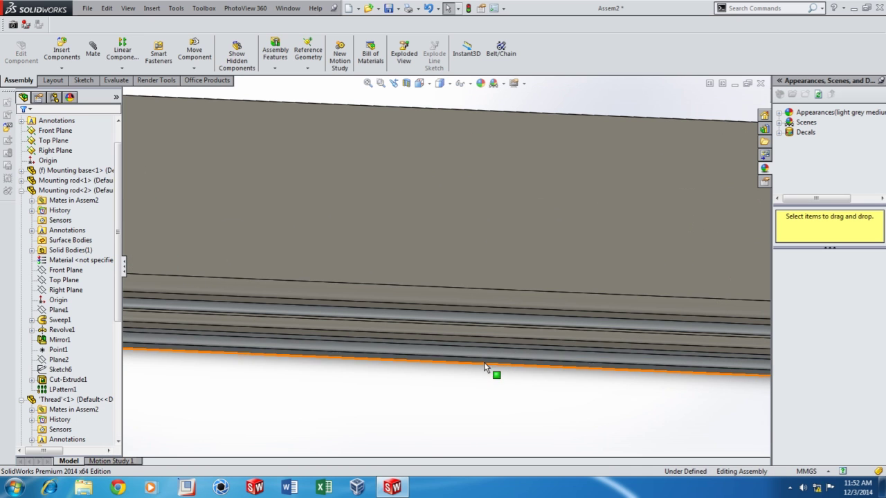
left_click(488, 363)
left_click(554, 325)
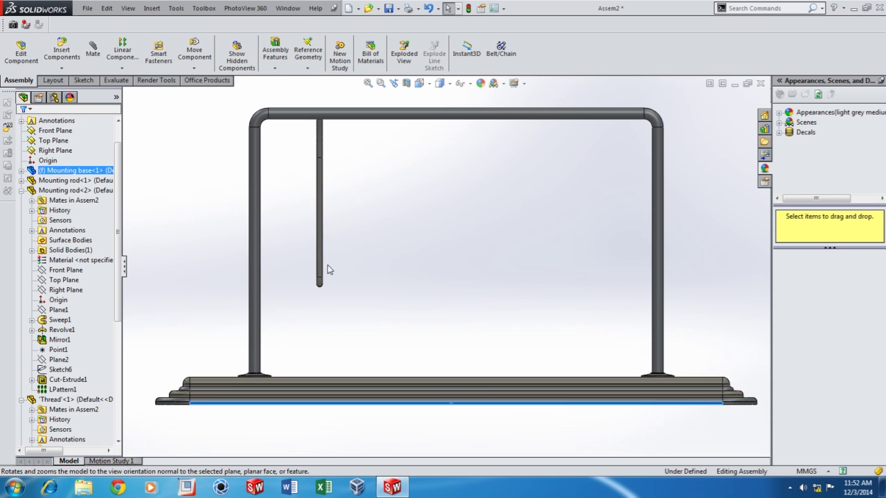
left_click_drag(318, 257, 389, 210, "ctrl")
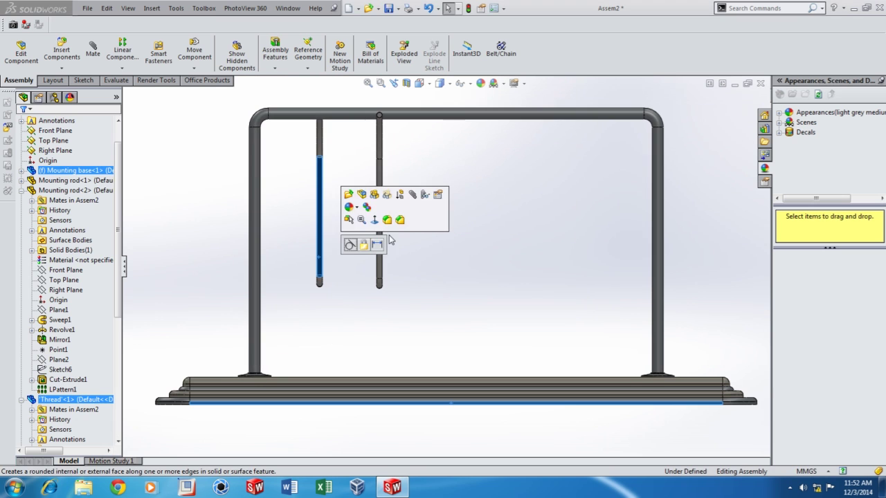
left_click_drag(381, 273, 457, 227, "ctrl")
left_click_drag(458, 261, 584, 214, "ctrl")
scroll(584, 209, "up", 3)
left_click(602, 258)
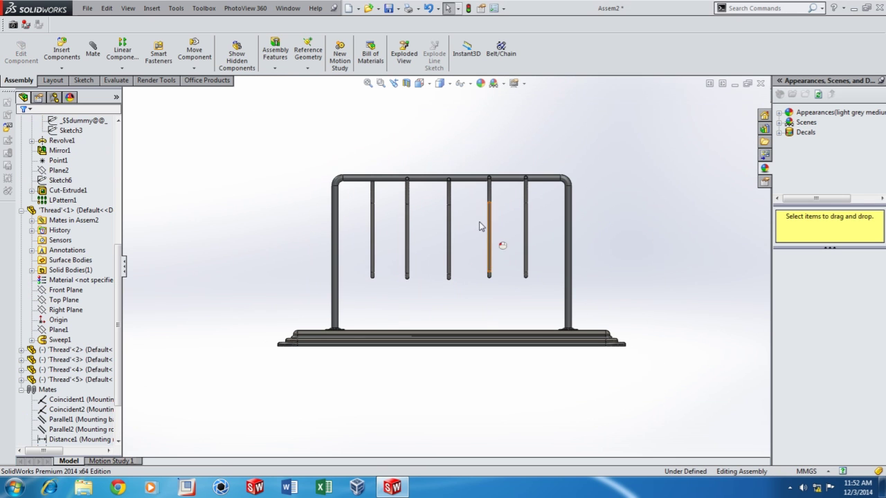
- Add a concentric mate between the second thread's cylindrical end and the second hole of the rear mounting rod
mouse_move(464, 228)
middle_mouse_down()
mouse_move(484, 256)
mouse_move(465, 216)
middle_mouse_up()
scroll(465, 216, "down", 5)
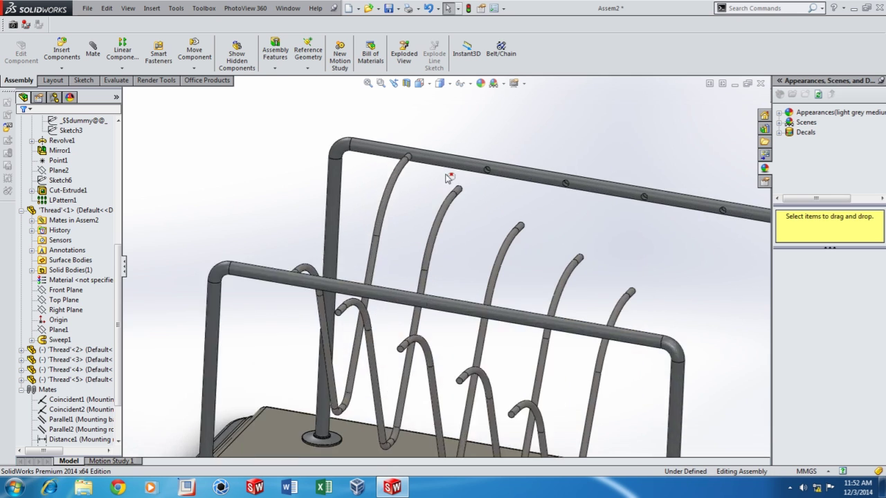
left_click(462, 211)
scroll(504, 190, "down", 3)
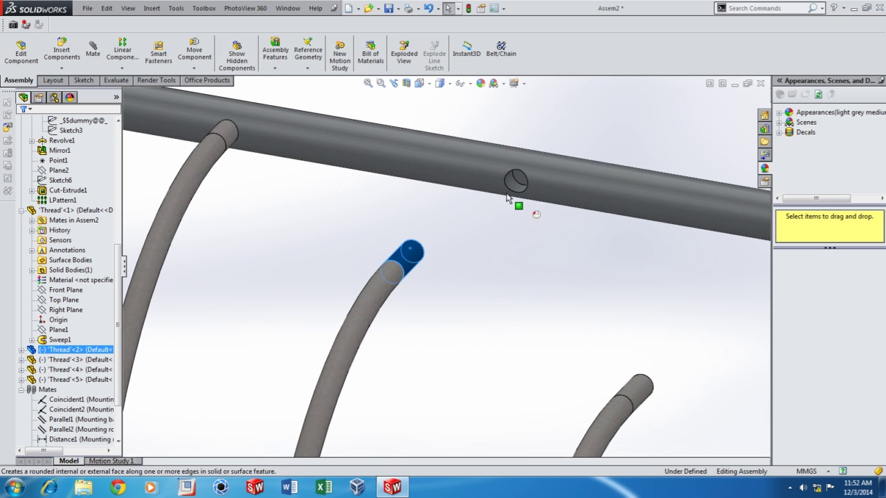
left_click(510, 187, "ctrl")
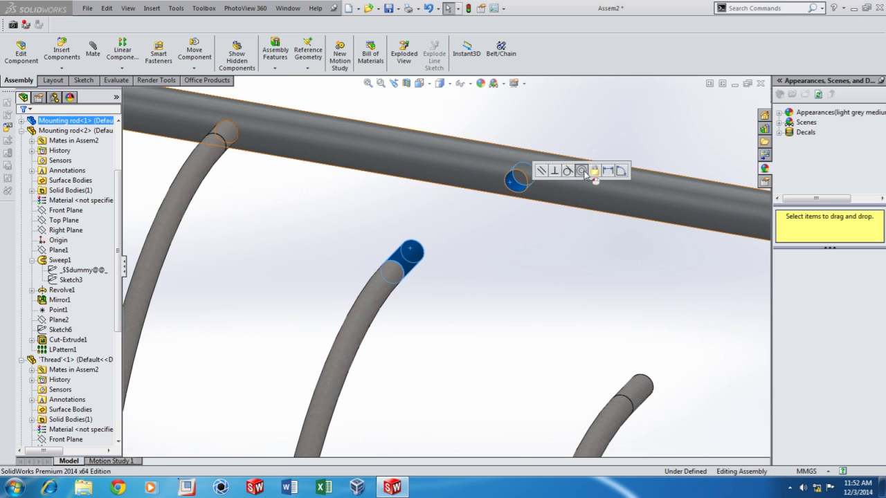
left_click(574, 174)
- Add a concentric mate between the third thread's cylindrical end and the third hole of the rear mounting rod
scroll(582, 396, "up", 3)
scroll(559, 335, "down", 3)
left_click(525, 332)
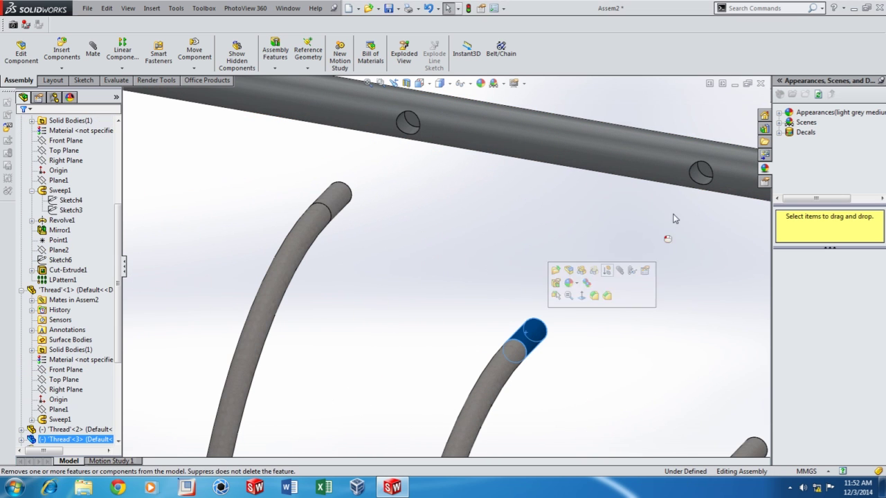
left_click(701, 180, "ctrl")
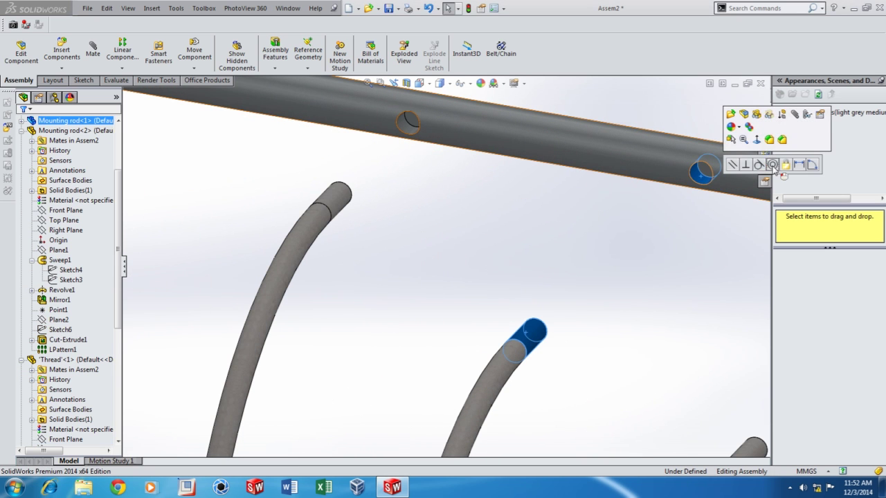
left_click(760, 168)
- Add a concentric mate between the fourth thread's cylindrical end and the fourth hole of the rear mounting rod
scroll(637, 339, "up", 5)
scroll(581, 328, "down", 5)
left_click(584, 327)
scroll(581, 328, "up", 3)
scroll(643, 201, "down", 3)
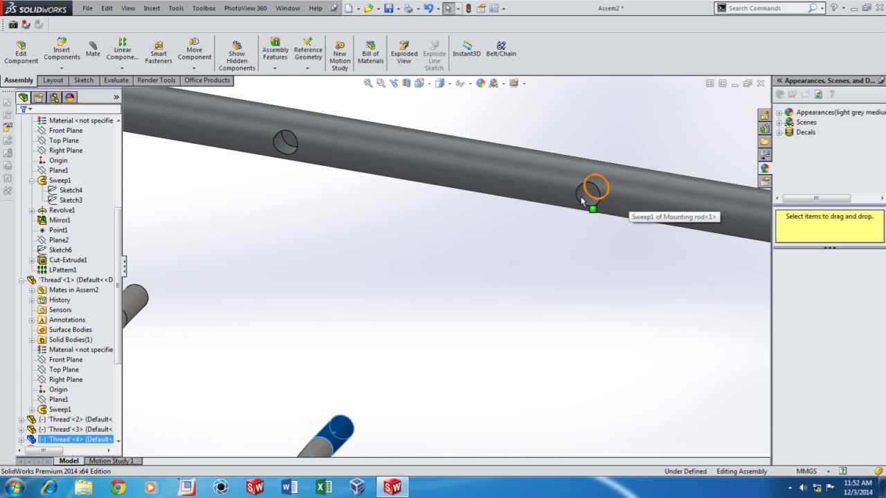
left_click(583, 198)
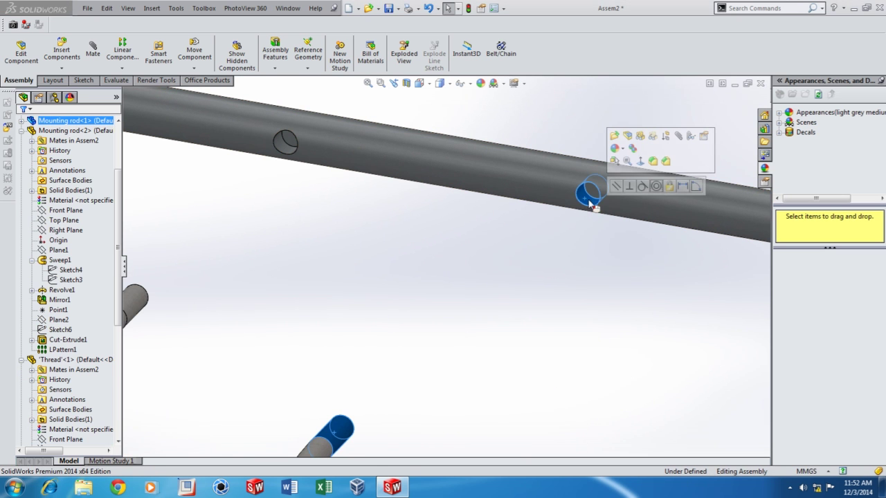
left_click(652, 187)
- Add a concentric mate between the fifth thread's cylindrical end and the fifth hole of the rear mounting rod
scroll(567, 318, "up", 5)
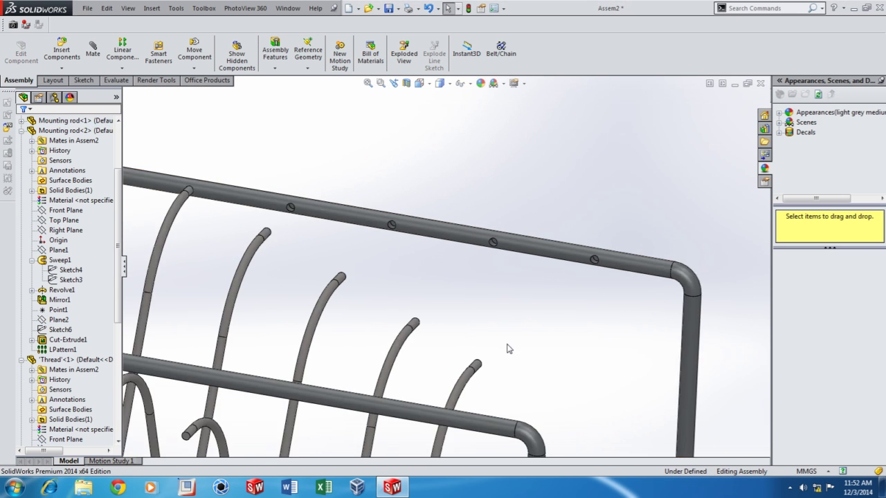
scroll(490, 364, "down", 4)
left_click(457, 362)
scroll(568, 312, "up", 3)
scroll(588, 181, "down", 5)
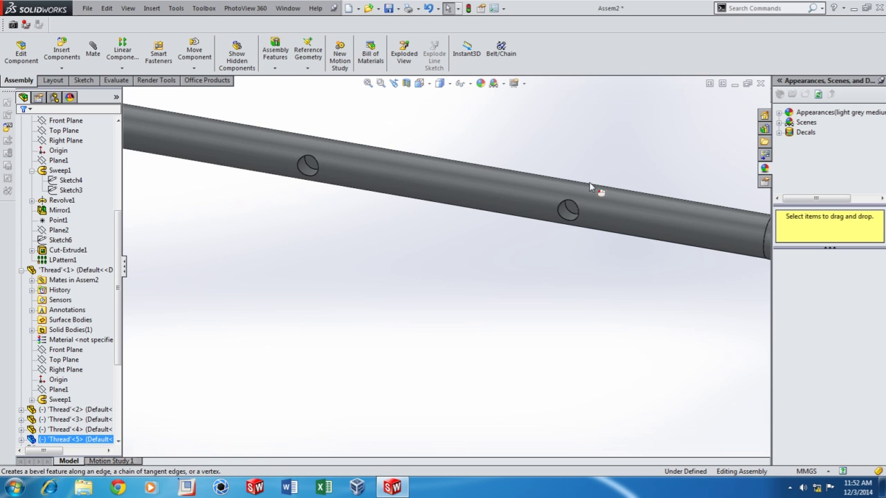
left_click(573, 223)
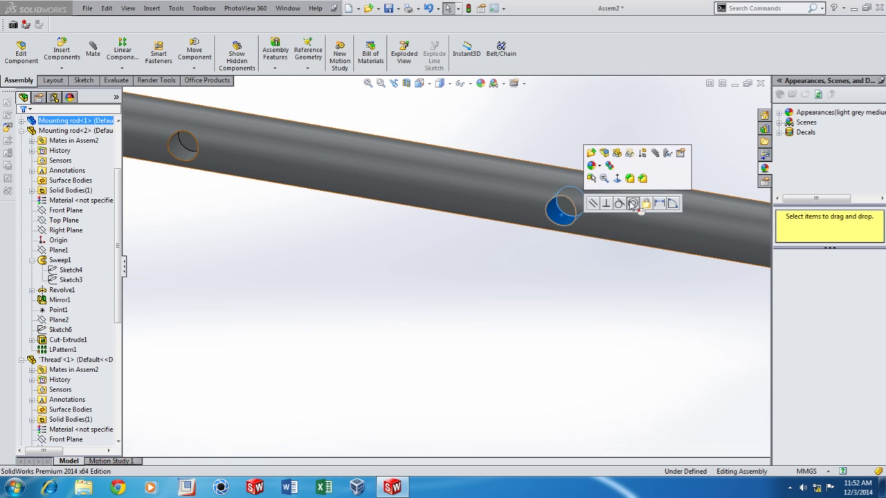
left_click(587, 253)
- Add a coincident mate between the second thread's end face and the bottom face of the rear rod's second hole
scroll(475, 300, "up", 5)
scroll(353, 263, "down", 6)
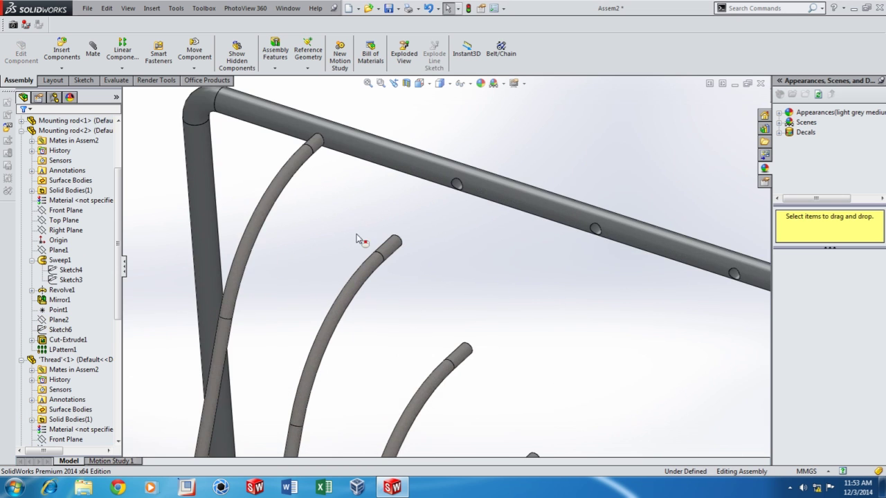
scroll(394, 245, "down", 6)
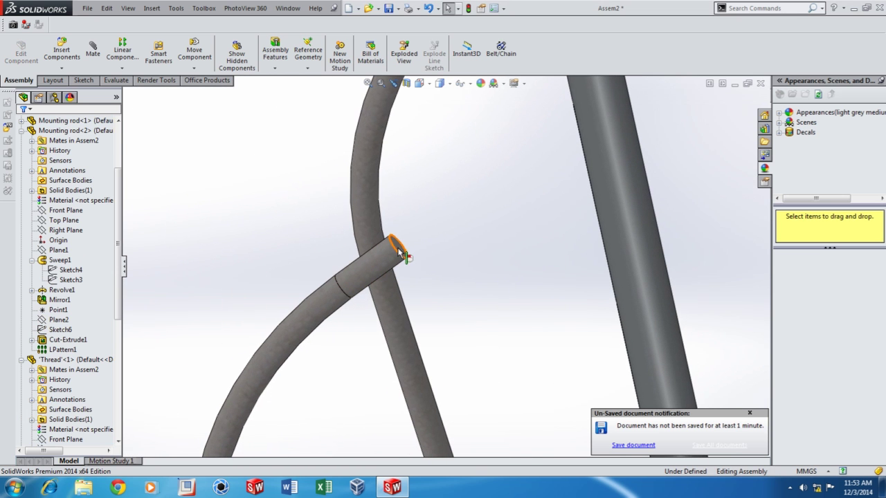
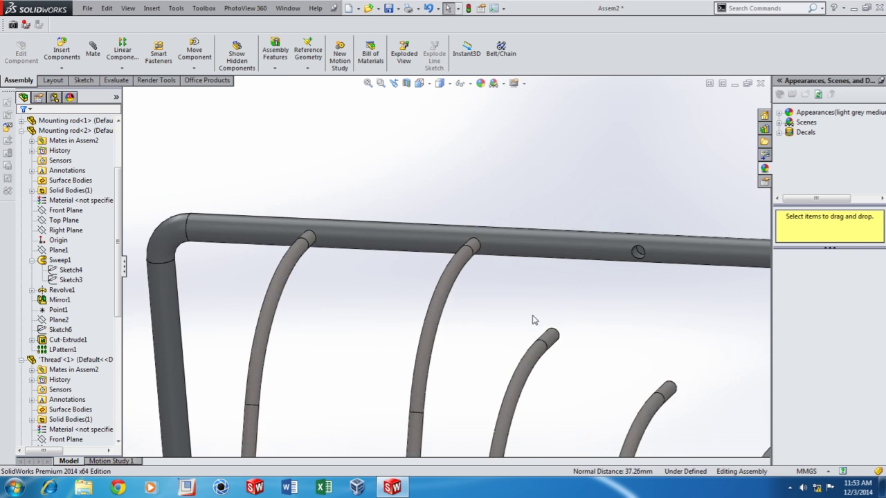
- Add a coincident mate between the third thread's end face and the bottom face of the rear rod's third hole
scroll(588, 328, "down", 3)
middle_click_drag(524, 324, 659, 201)
scroll(496, 304, "up", 5)
scroll(650, 200, "down", 8)
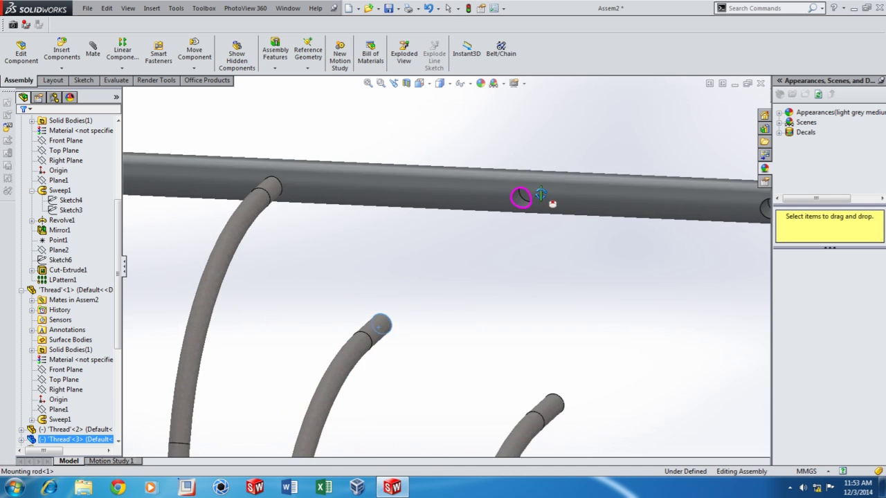
scroll(526, 204, "down", 2)
left_click(494, 208)
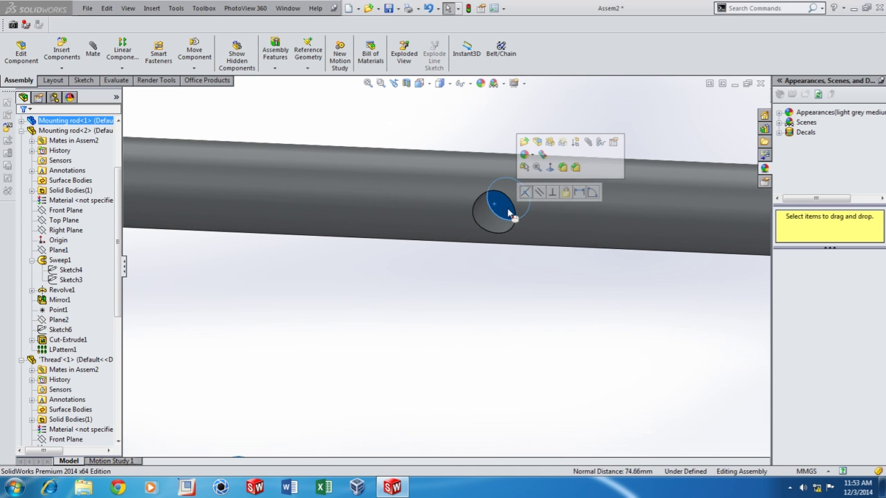
scroll(520, 249, "up", 4)
scroll(512, 311, "up", 2)
- Add a coincident mate between the fourth thread's end face and the bottom face of the rear rod's fourth hole
middle_click_drag(508, 318, 455, 368)
scroll(493, 358, "down", 3)
middle_click_drag(520, 318, 491, 332)
scroll(324, 351, "down", 3)
left_click(268, 320)
scroll(411, 351, "up", 7)
middle_click_drag(432, 350, 518, 287)
scroll(629, 207, "down", 3)
scroll(630, 207, "down", 5)
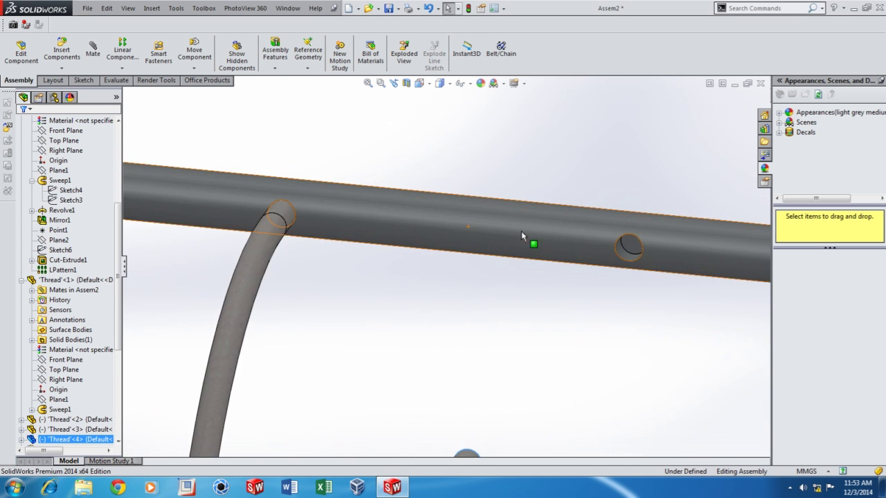
left_click(642, 239)
scroll(639, 242, "up", 6)
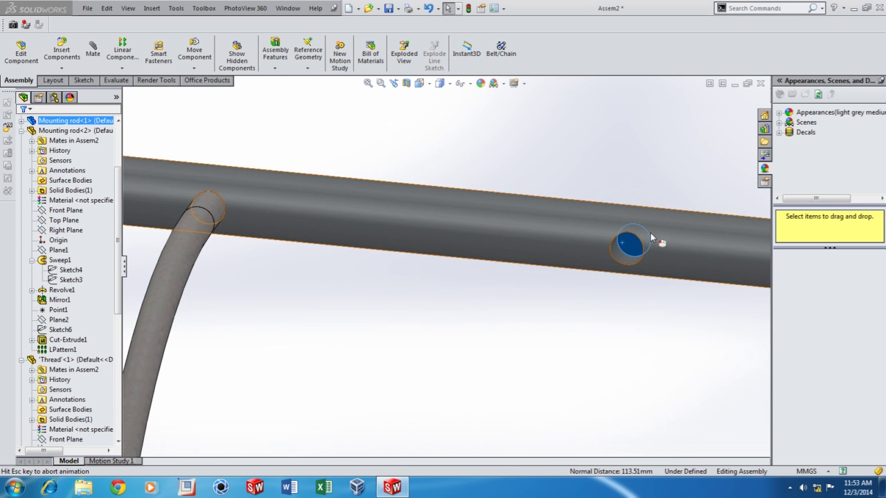
key("Escape")
middle_click_drag(533, 359, 566, 290)
left_click(585, 273)
scroll(586, 274, "up", 4)
middle_click_drag(587, 275, 616, 250)
scroll(669, 204, "down", 6)
scroll(602, 192, "down", 3)
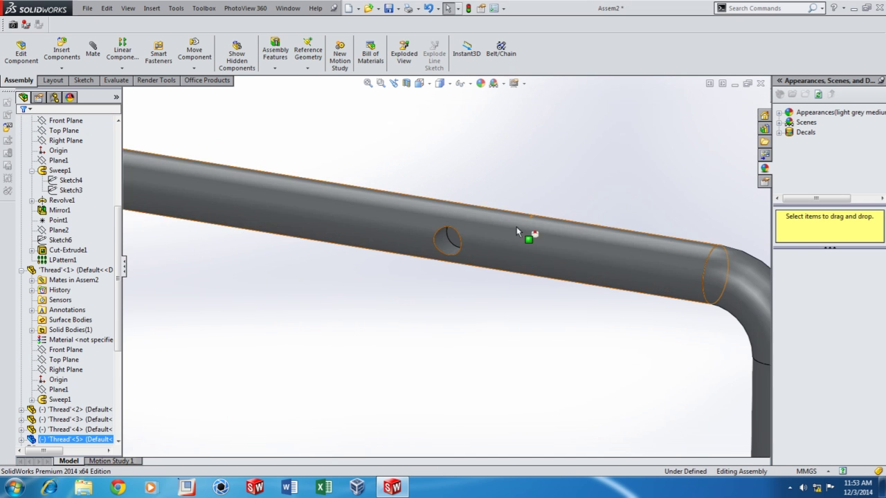
left_click(447, 244)
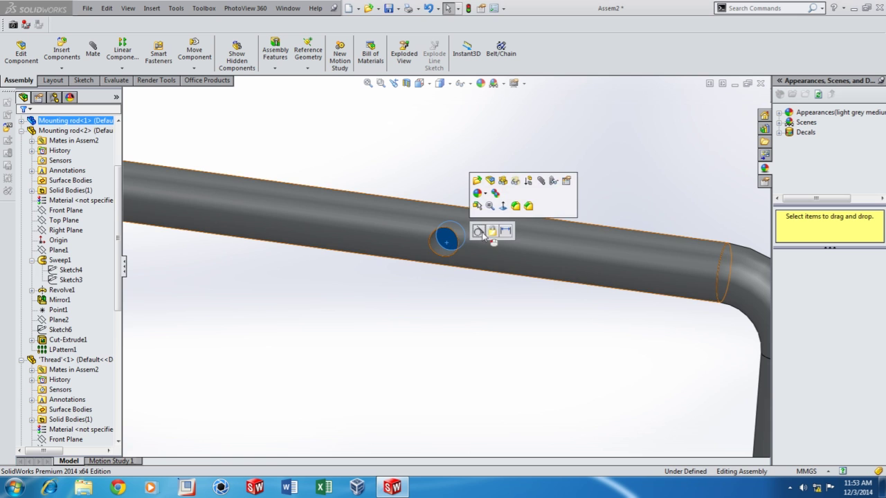
left_click(467, 317)
- Add a coincident mate between the bottom face of the rear rod's fifth hole and the fifth thread's end face
left_click(446, 246)
scroll(451, 270, "up", 5)
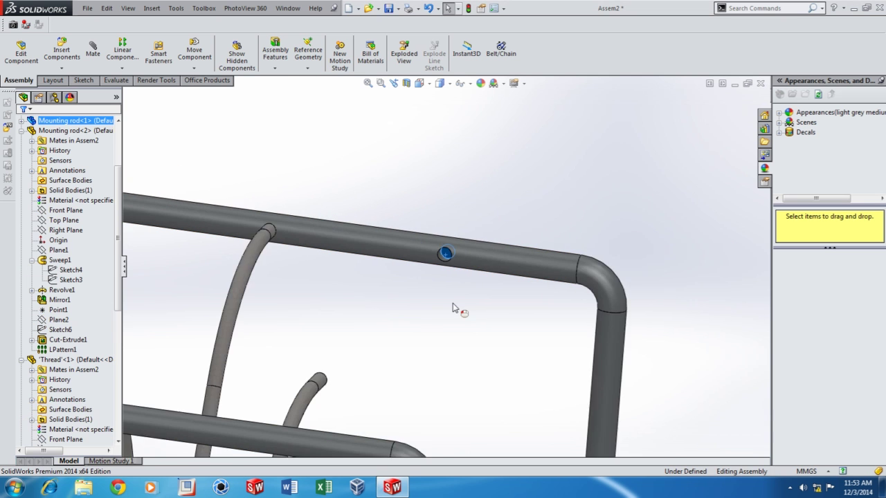
middle_click_drag(419, 330, 357, 356)
scroll(530, 301, "down", 5)
middle_click_drag(532, 301, 285, 304)
left_click(284, 304)
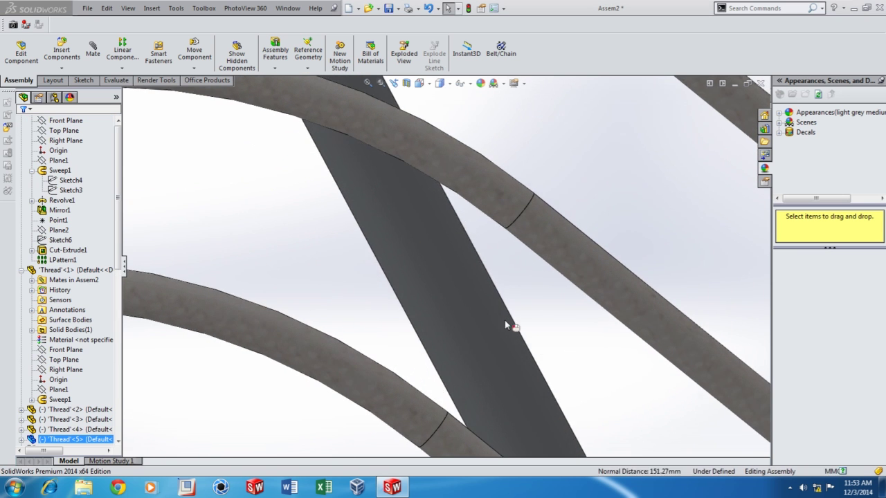
scroll(501, 326, "up", 10)
- Insert the Suspended ball.SLDPRT part and place it near the lowest point of the first thread
middle_click_drag(473, 336, 575, 256)
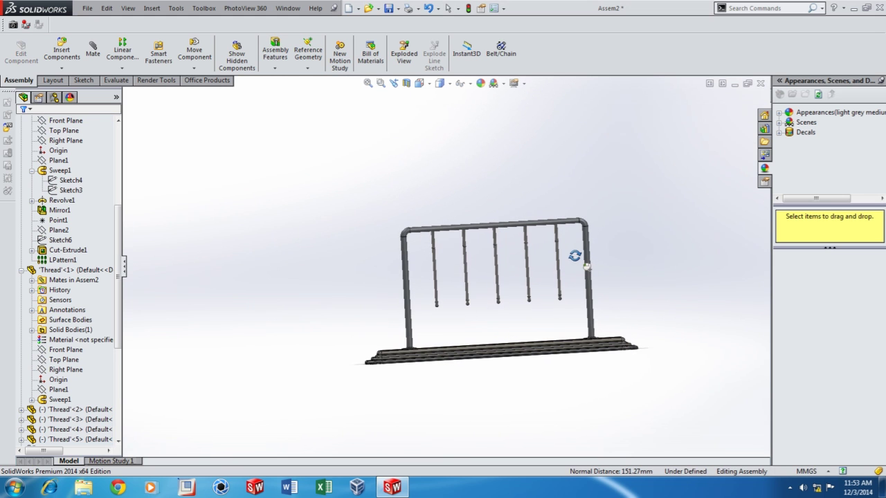
scroll(467, 300, "down", 3)
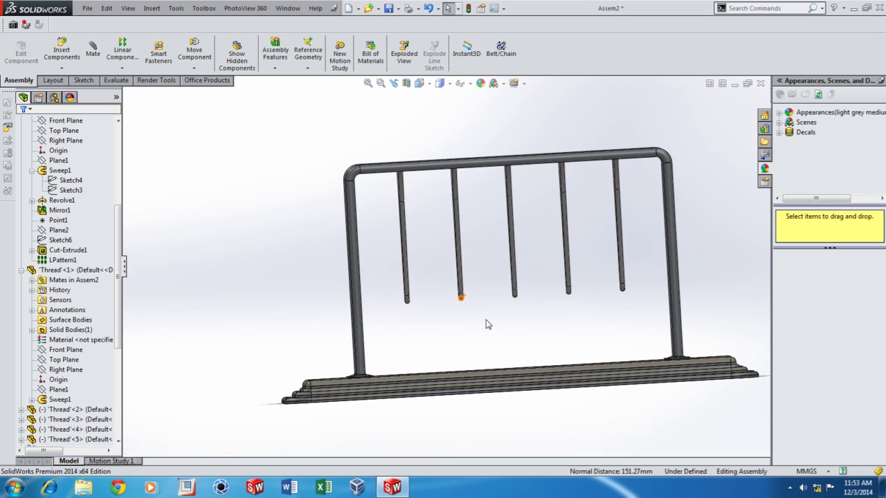
middle_click_drag(486, 329, 527, 353)
scroll(527, 353, "up", 3)
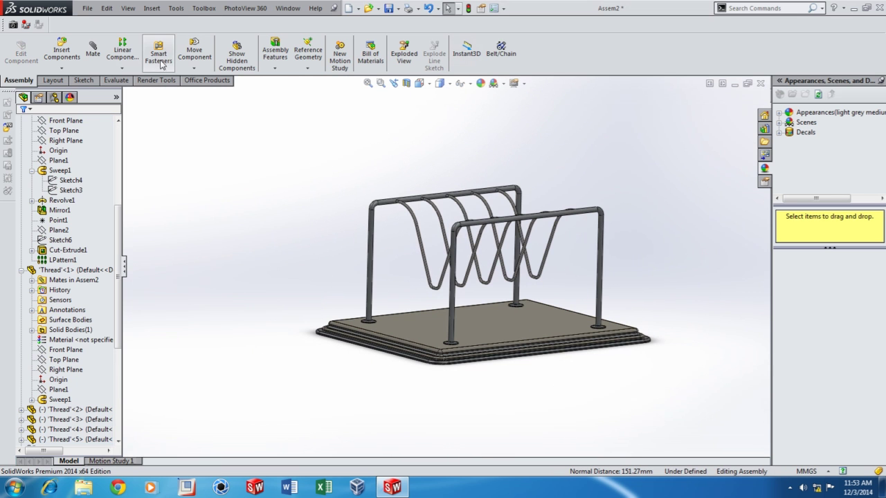
left_click(63, 54)
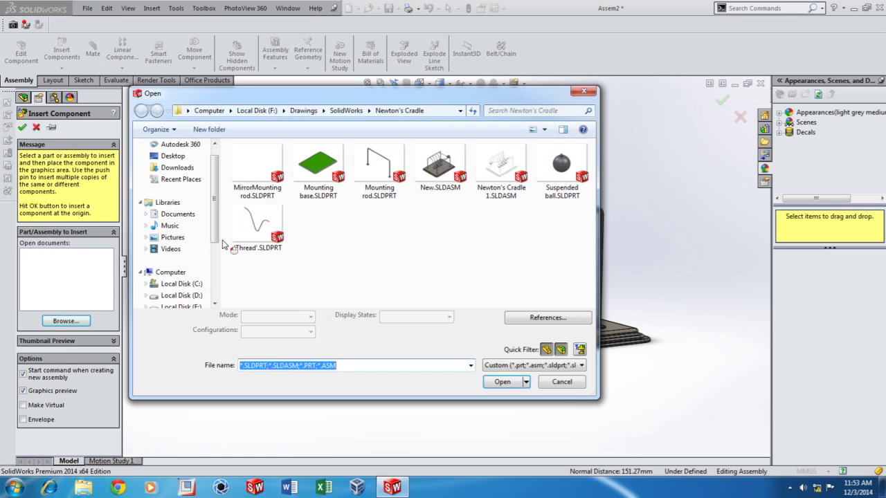
left_click(559, 170)
left_click(502, 382)
scroll(484, 384, "down", 5)
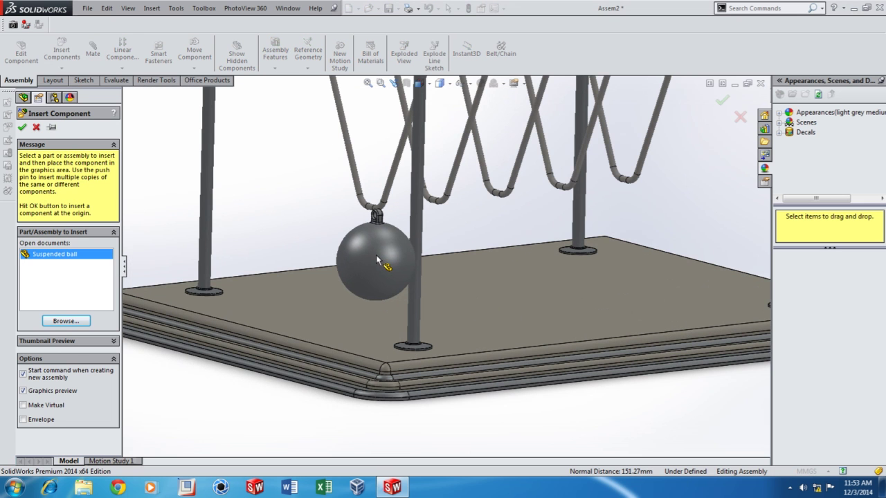
scroll(377, 271, "down", 2)
left_click(371, 276)
- Add a concentric mate between the hole in the ball's eyelet and the short cylindrical segment at the first thread's lowest point
scroll(415, 263, "down", 3)
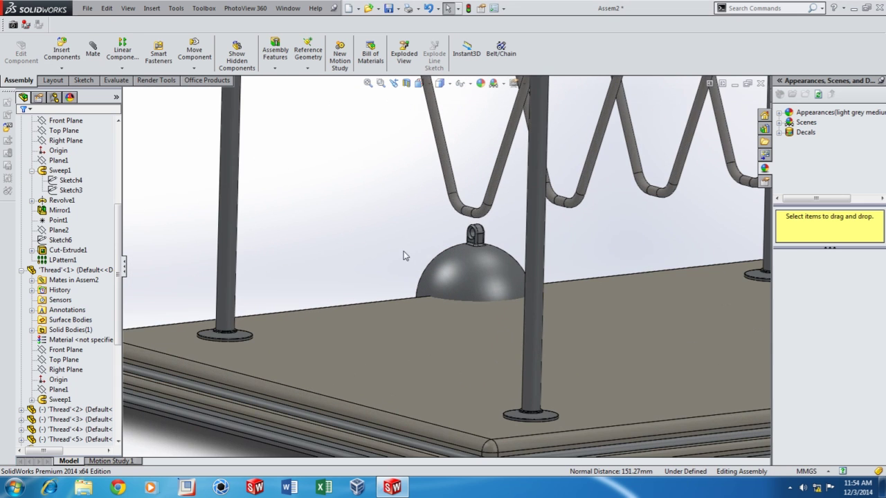
scroll(438, 263, "down", 8)
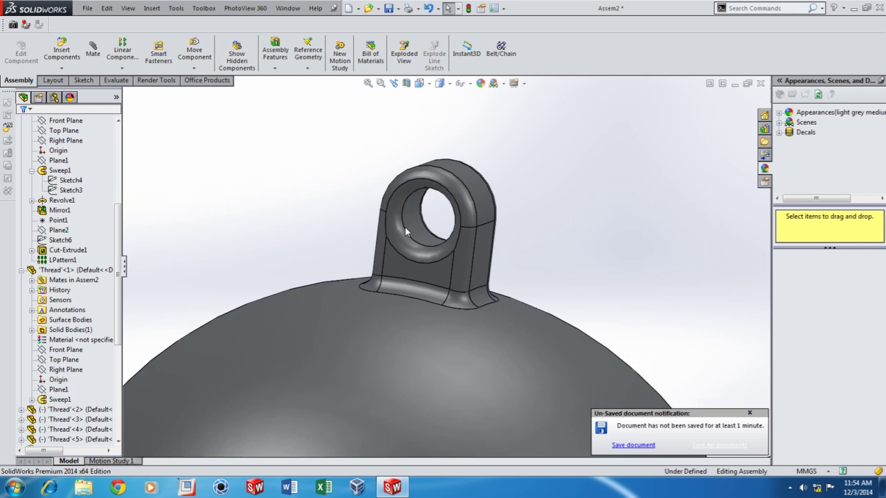
left_click(416, 234)
scroll(452, 335, "up", 10)
scroll(574, 312, "down", 6)
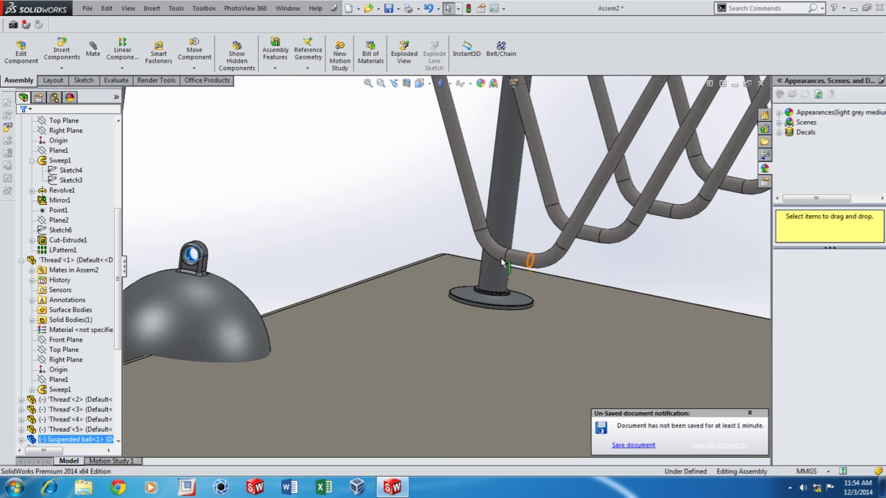
left_click(514, 260, "ctrl")
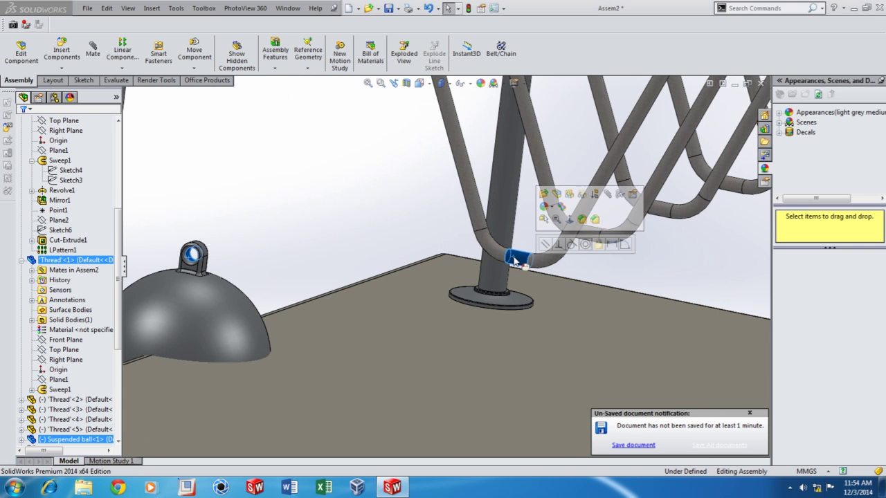
left_click(583, 251)
- Add a coincident mate between the suspended ball's Front Plane and the first thread's Right Plane
scroll(527, 303, "up", 4)
scroll(334, 244, "down", 2)
scroll(346, 287, "up", 5)
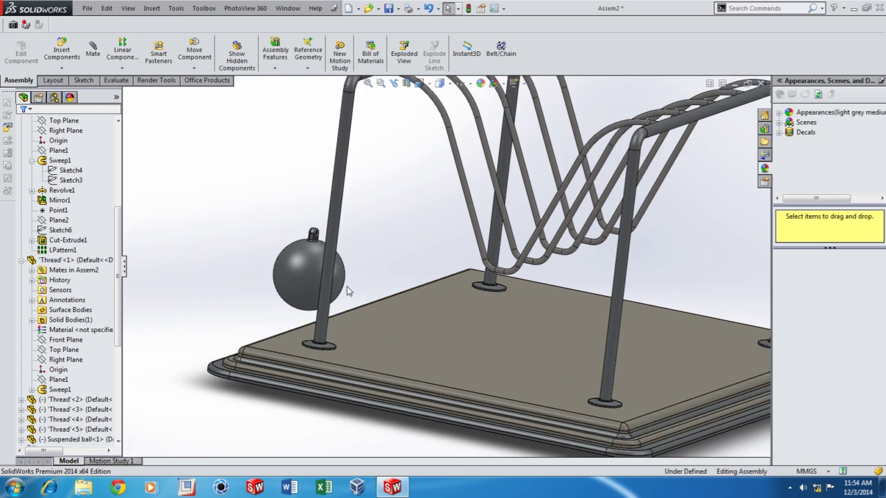
scroll(69, 387, "down", 1)
left_click(23, 389)
scroll(23, 330, "down", 2)
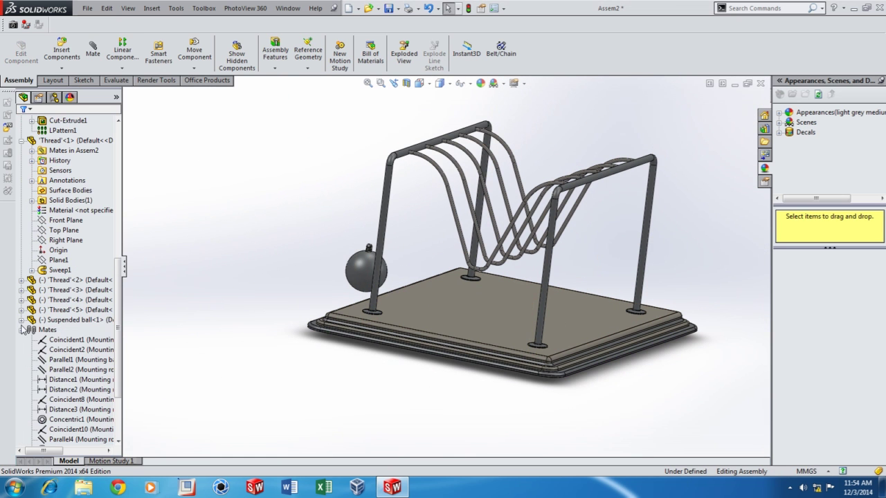
left_click(21, 321)
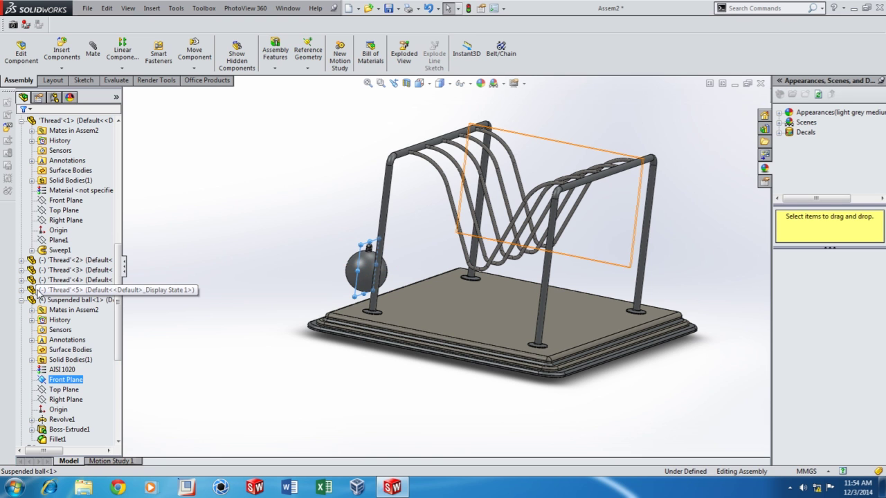
middle_click_drag(478, 321, 447, 327)
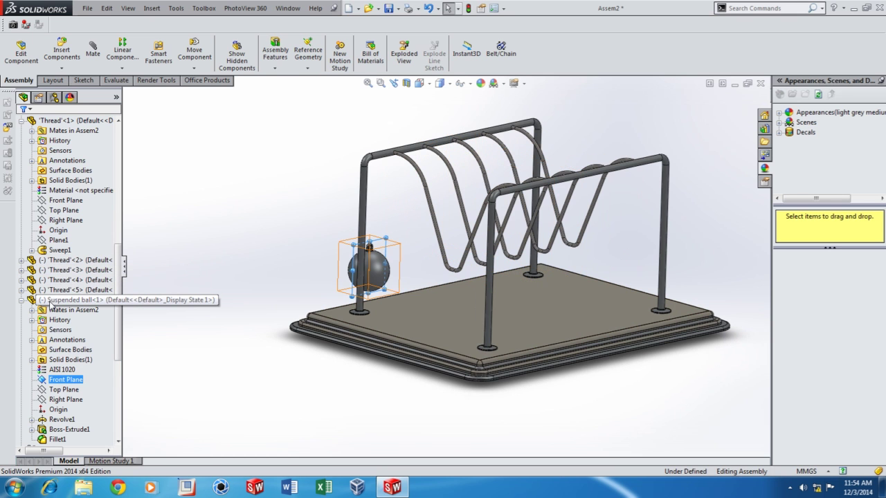
scroll(69, 305, "down", 2)
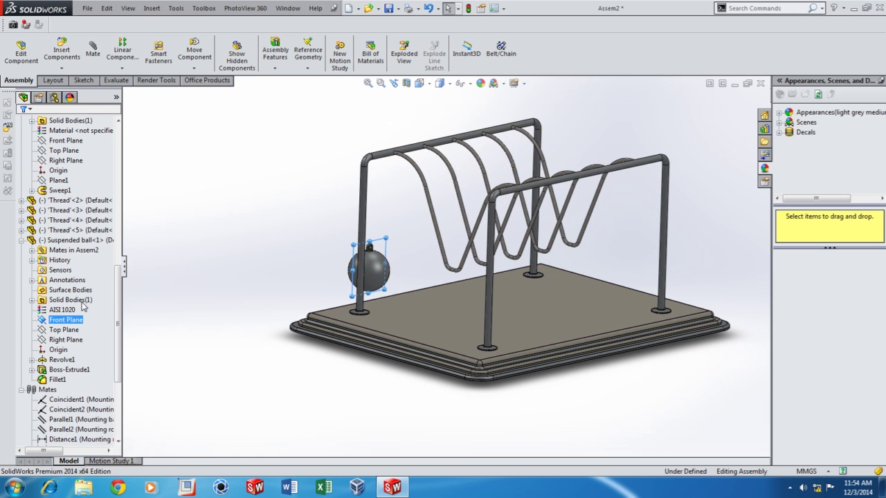
left_click(22, 200)
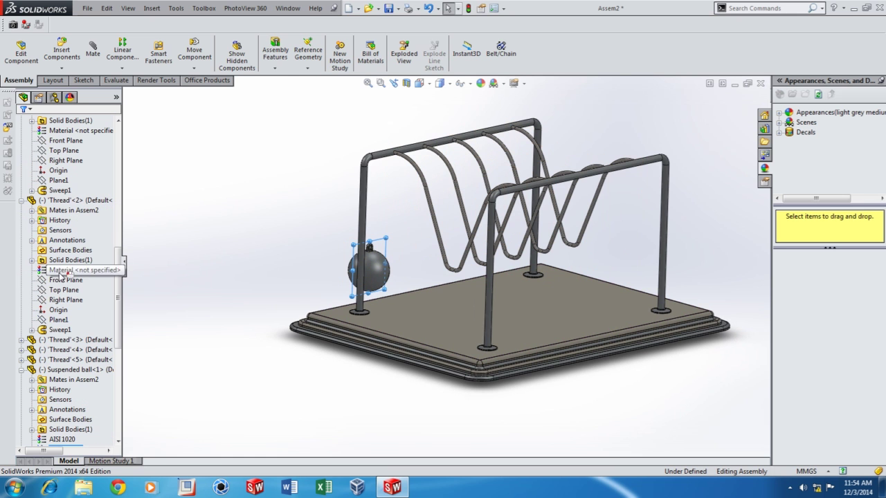
middle_click_drag(507, 363, 474, 362)
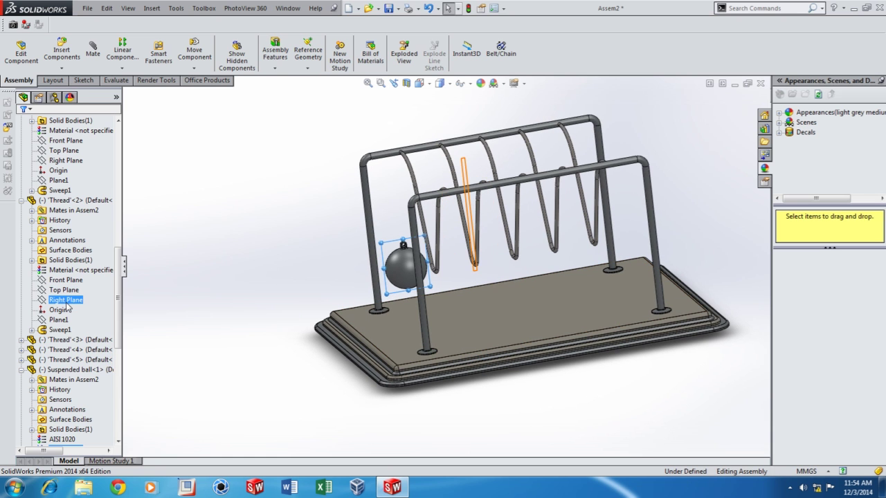
scroll(66, 307, "up", 3)
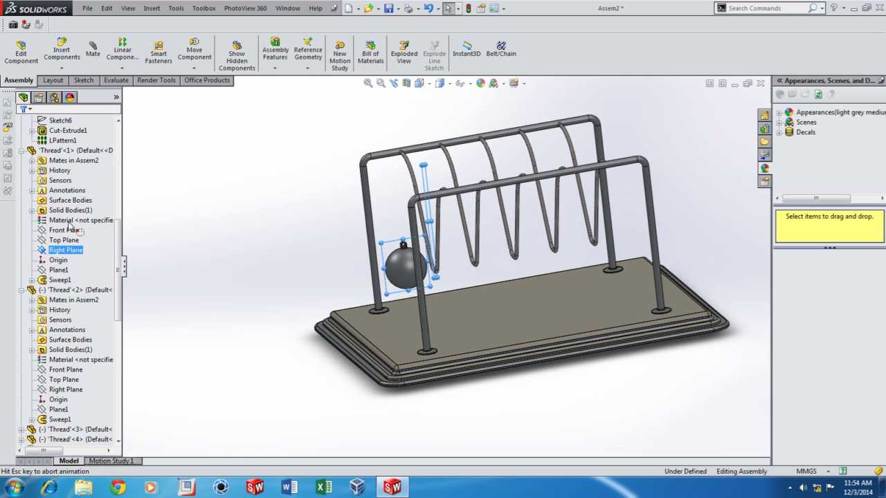
left_click(69, 221)
middle_click_drag(532, 317, 587, 279)
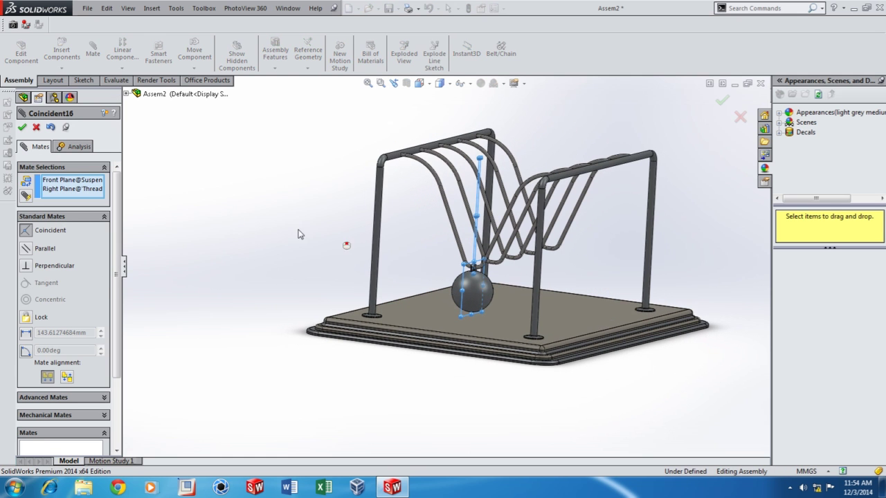
left_click(23, 128)
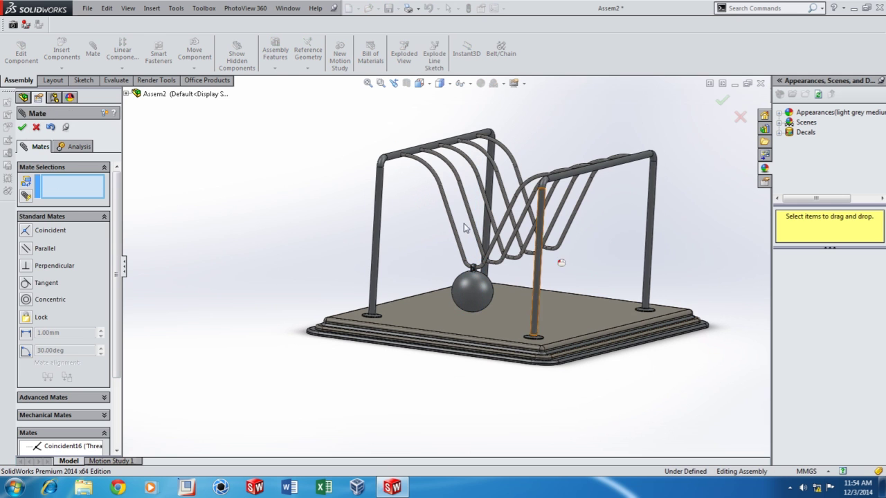
left_click(36, 127)
- View the assembly square to the base's side face and place four copies of the suspended ball beneath the remaining threads
scroll(559, 367, "down", 6)
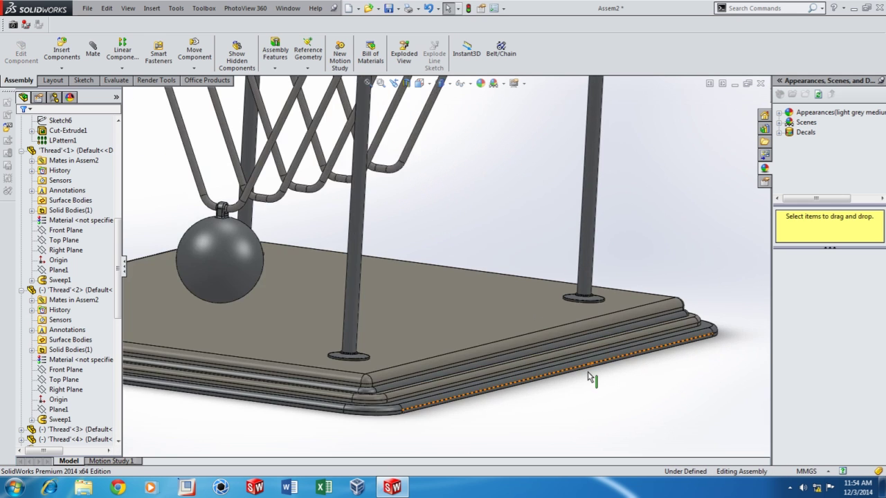
scroll(546, 370, "down", 3)
left_click(524, 325)
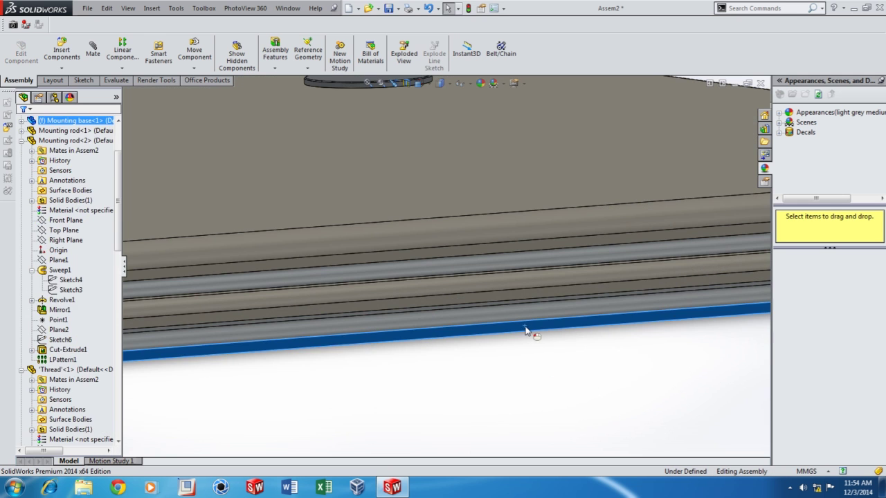
left_click(592, 291)
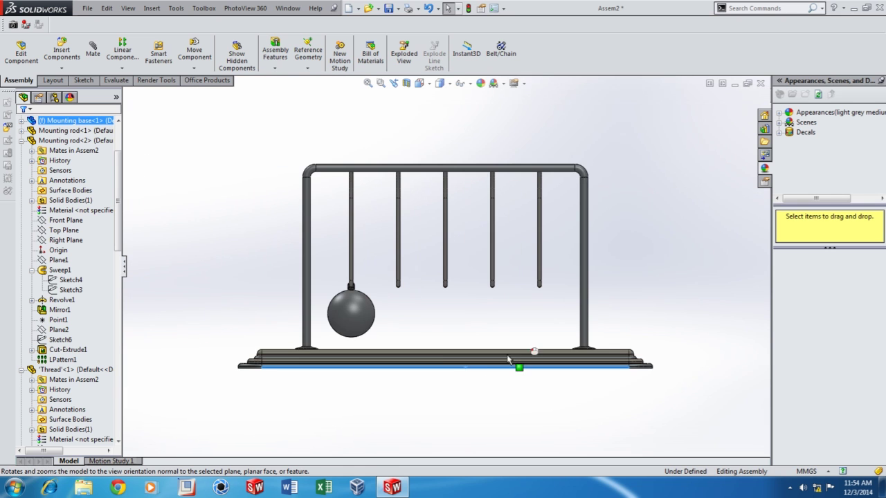
left_click_drag(353, 321, 632, 312, "ctrl")
left_click(536, 348)
left_click(555, 324)
left_click(620, 329)
left_click(731, 305)
- Add a concentric mate between the second ball's eyelet hole and the cylindrical segment at the second thread's lowest point
key("z")
key("z")
key("z")
middle_click_drag(457, 349, 519, 360)
scroll(486, 280, "down", 5)
scroll(477, 346, "down", 8)
middle_click_drag(518, 332, 532, 358)
scroll(468, 296, "down", 8)
left_click(427, 276)
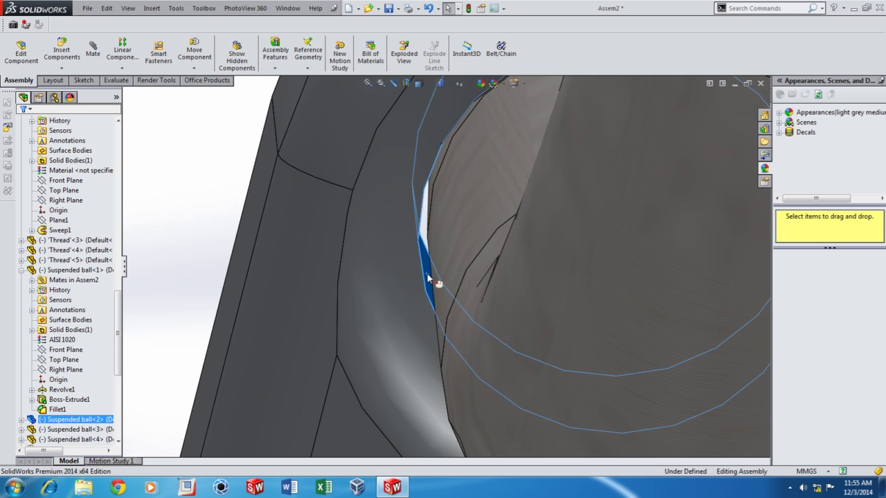
left_click(470, 180, "ctrl")
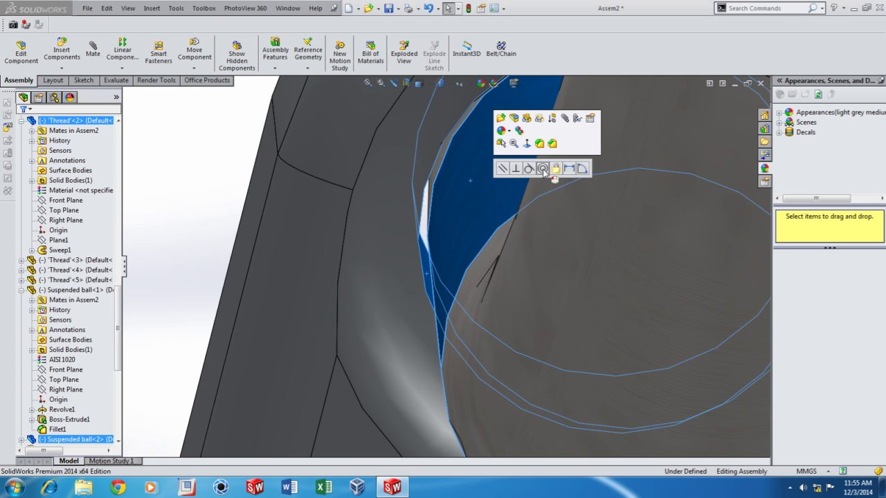
left_click(544, 170)
- Add a concentric mate between the third ball's eyelet hole and the third thread's lowest segment
scroll(512, 325, "up", 10)
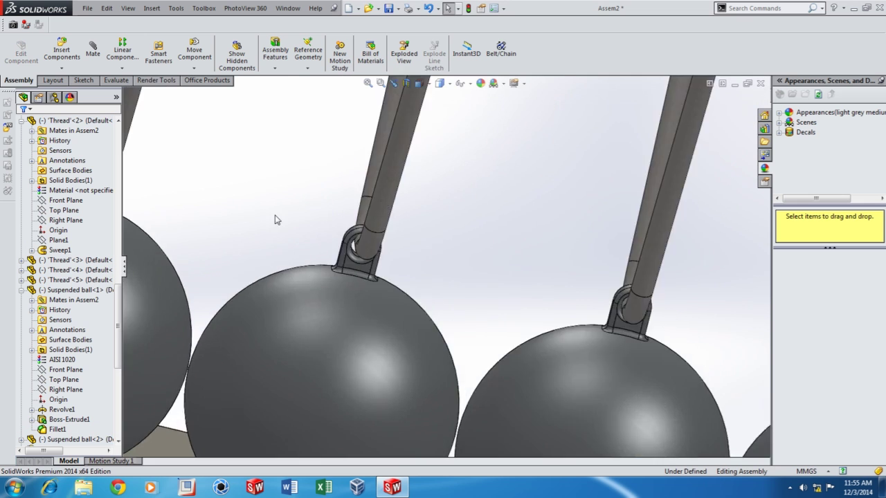
scroll(455, 299, "down", 8)
left_click(476, 311)
middle_click_drag(476, 312, 490, 208)
left_click(490, 209, "ctrl")
left_click(561, 197)
- Add a concentric mate between the fourth ball's eyelet hole and the fourth thread's lowest segment
scroll(509, 327, "up", 10)
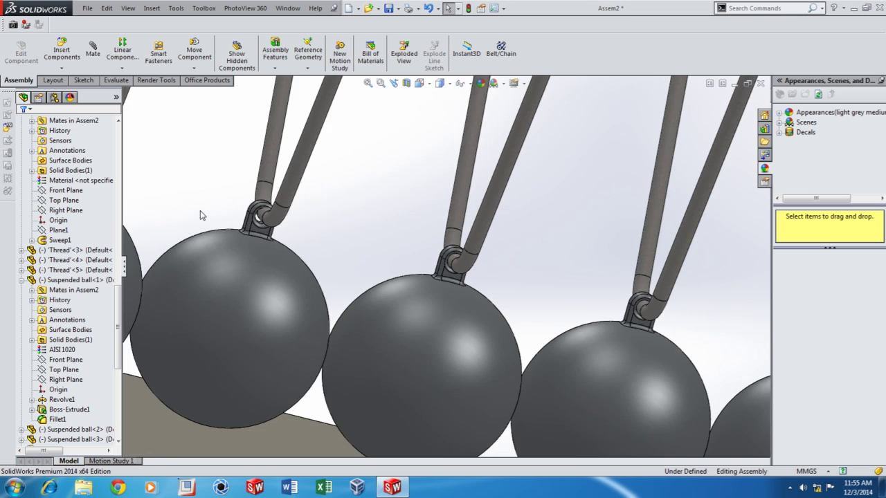
scroll(259, 216, "down", 10)
left_click(468, 284)
left_click(479, 232, "ctrl")
left_click(553, 223)
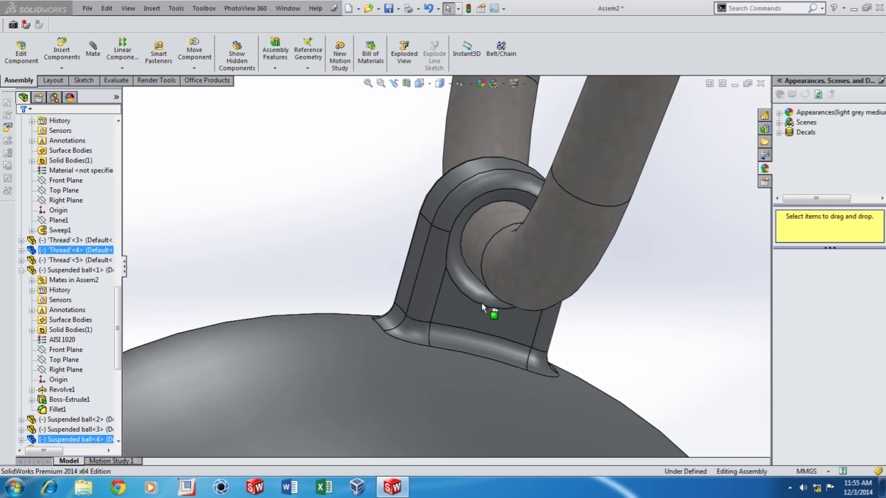
- Add a concentric mate between the fifth ball's eyelet hole and the fifth thread's lowest segment
scroll(450, 323, "up", 6)
scroll(370, 290, "down", 8)
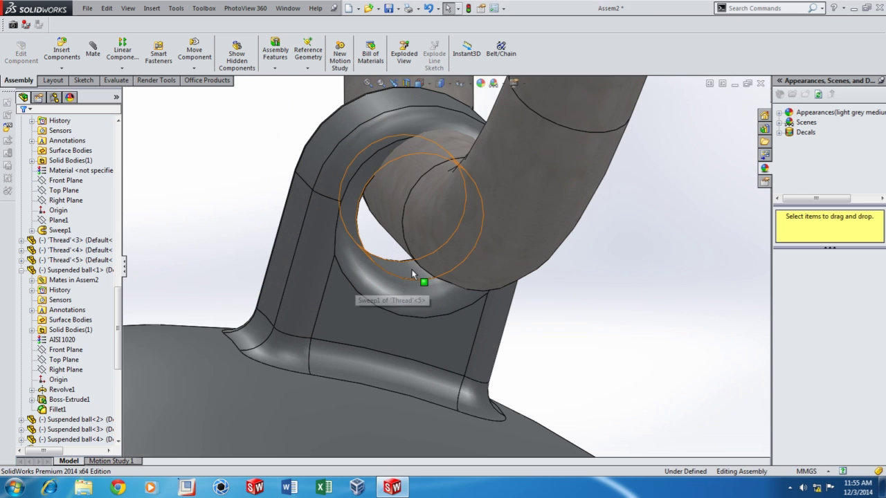
left_click(407, 273)
left_click(394, 196)
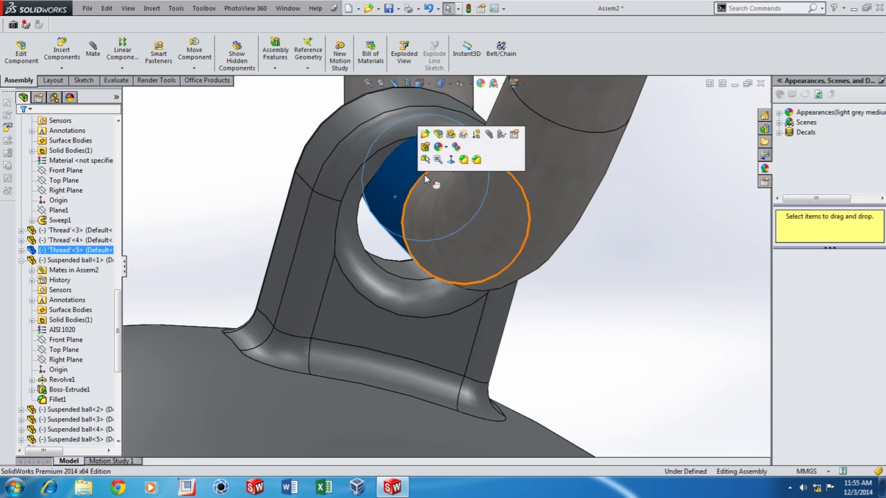
left_click(400, 273, "ctrl")
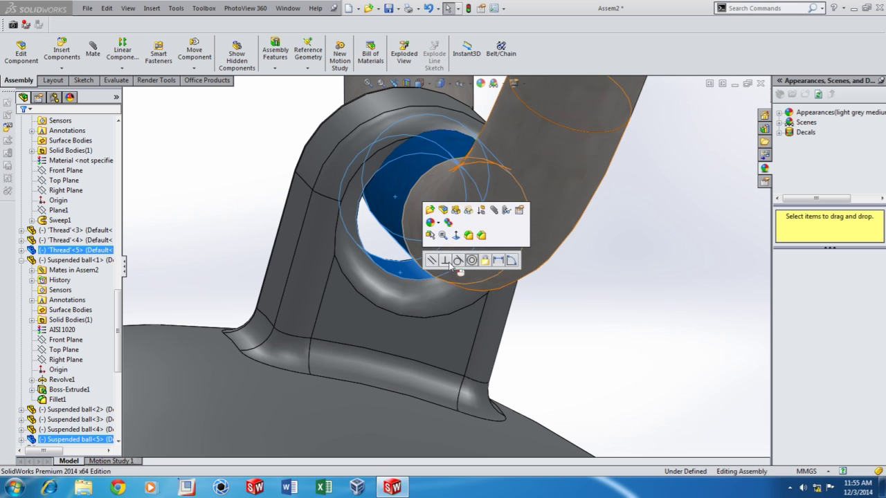
left_click(471, 260)
- Start a multiple mate with the first suspended ball's Front Plane as the common reference
scroll(467, 311, "up", 10)
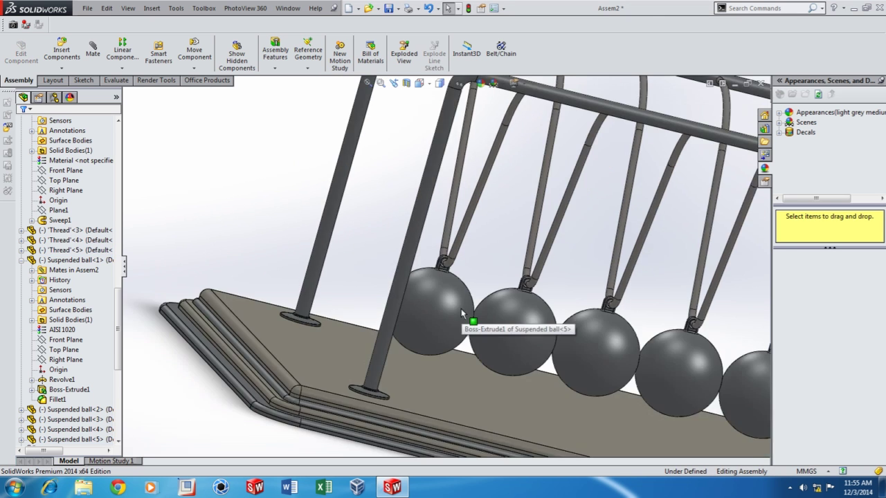
middle_click_drag(653, 343, 520, 299)
scroll(541, 298, "down", 4)
scroll(114, 367, "down", 1)
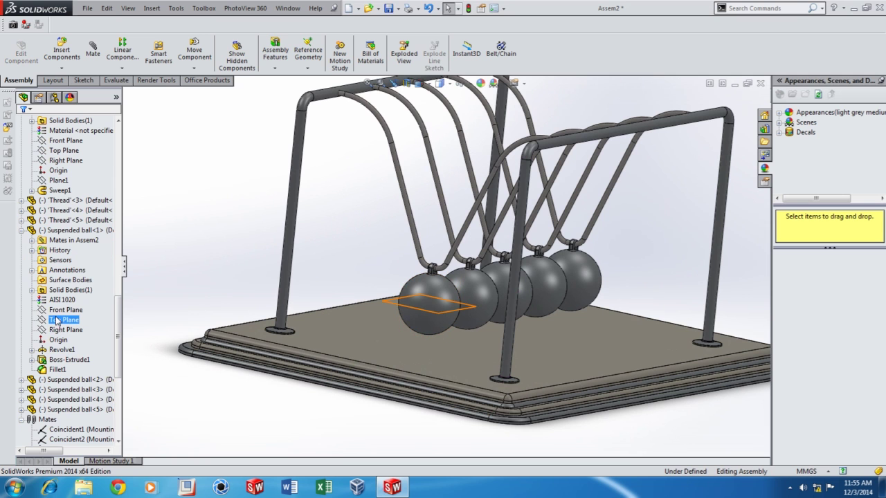
left_click(59, 312)
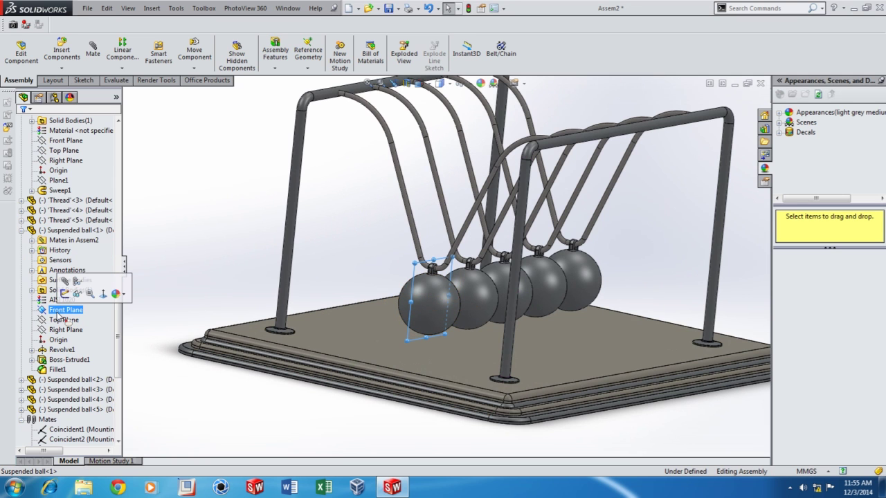
left_click(93, 55)
left_click(28, 197)
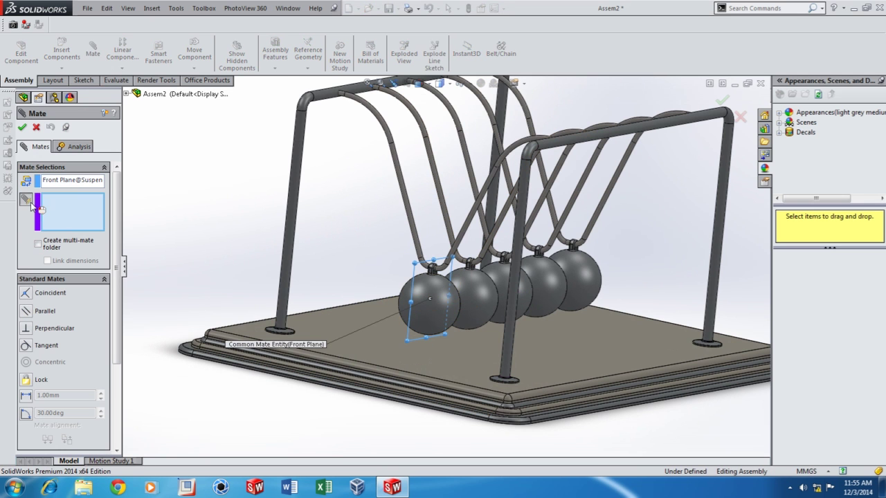
- Mate the second suspended ball's Front Plane coincident with the common Front Plane of the first ball
left_click(127, 94)
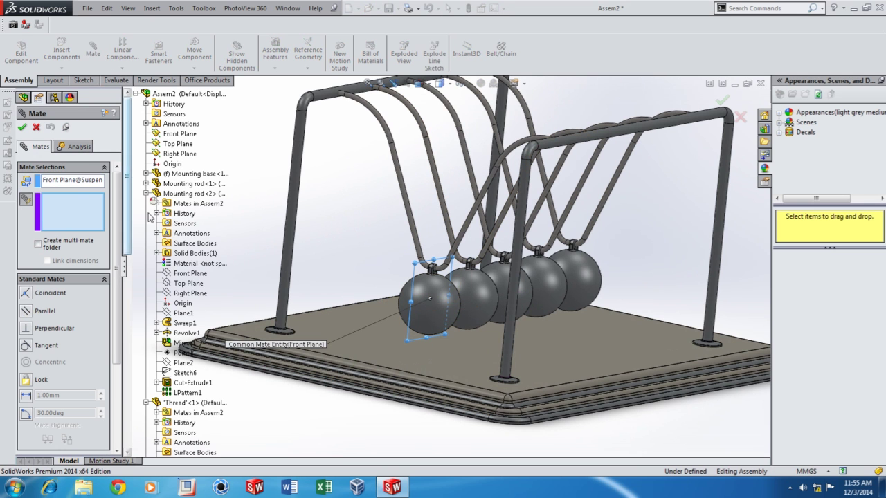
scroll(191, 285, "down", 2)
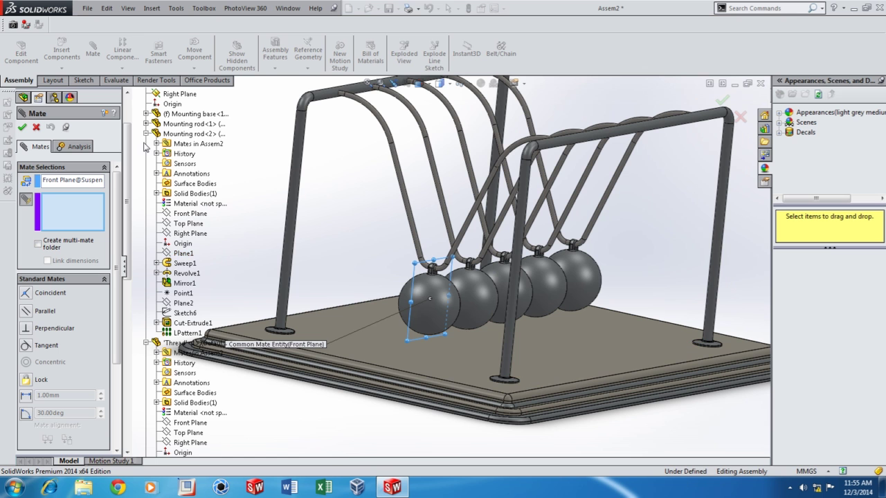
scroll(185, 230, "down", 8)
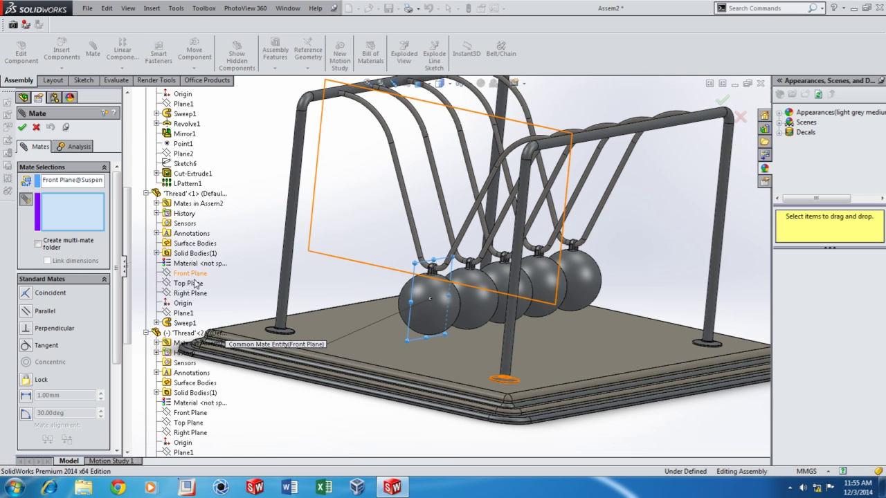
scroll(196, 271, "down", 1)
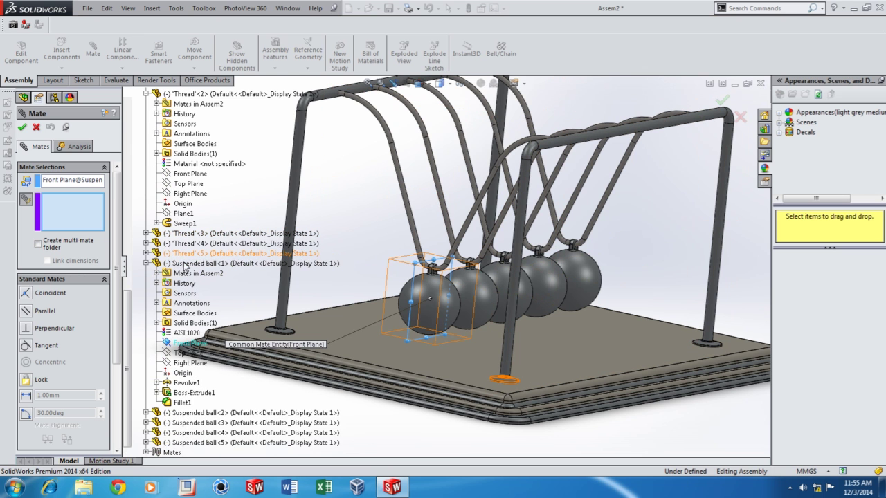
scroll(189, 399, "down", 5)
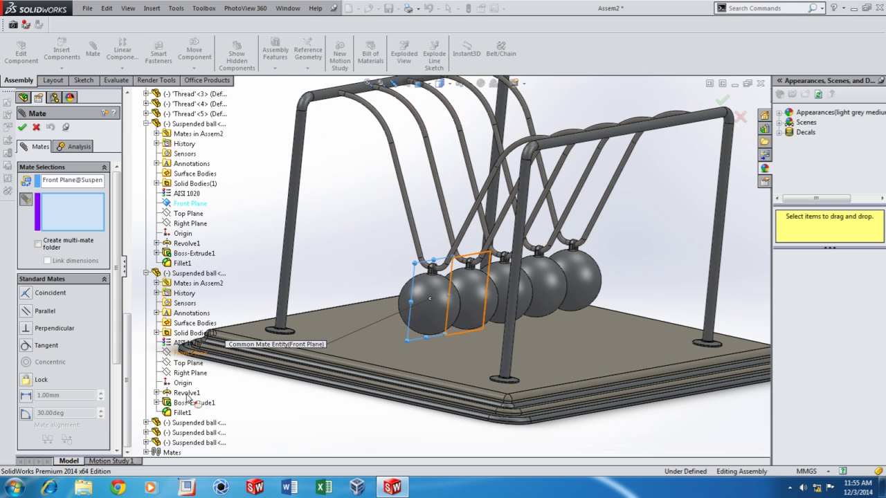
left_click(181, 353)
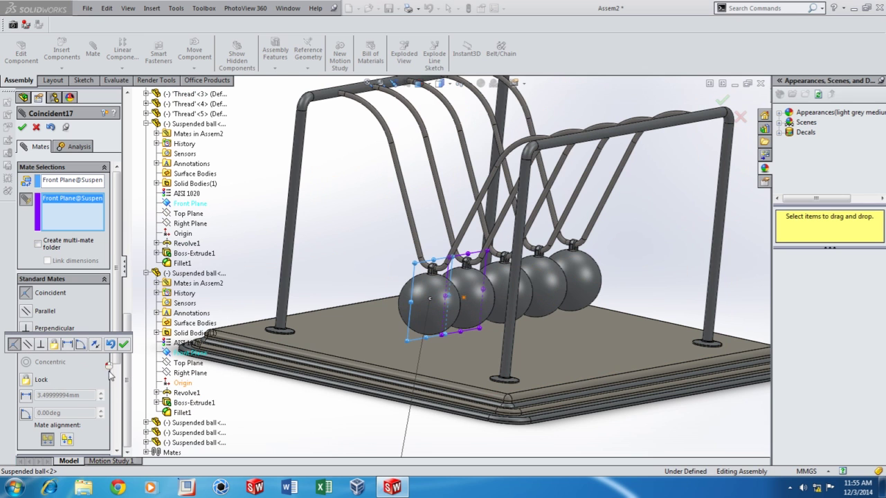
- Add the Front Planes of the third, fourth and fifth balls to the multiple mate and accept the coincident mates
left_click(146, 422)
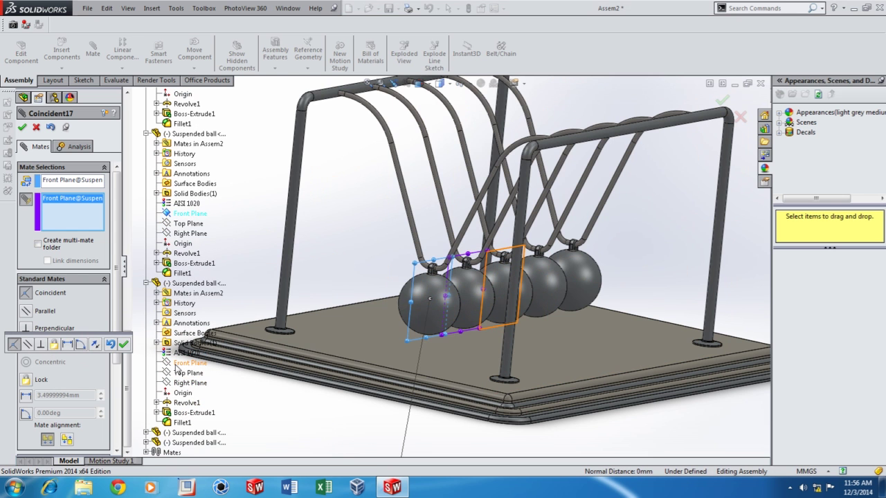
left_click(177, 367)
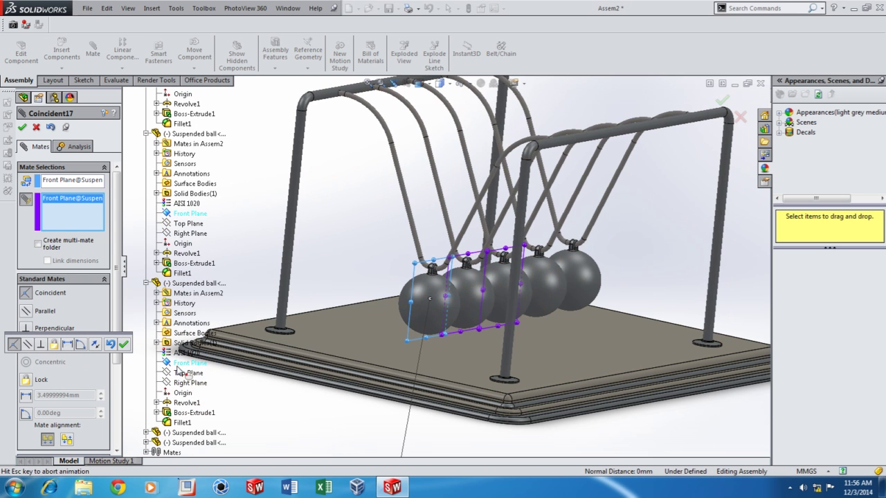
left_click(146, 432)
scroll(183, 394, "down", 1)
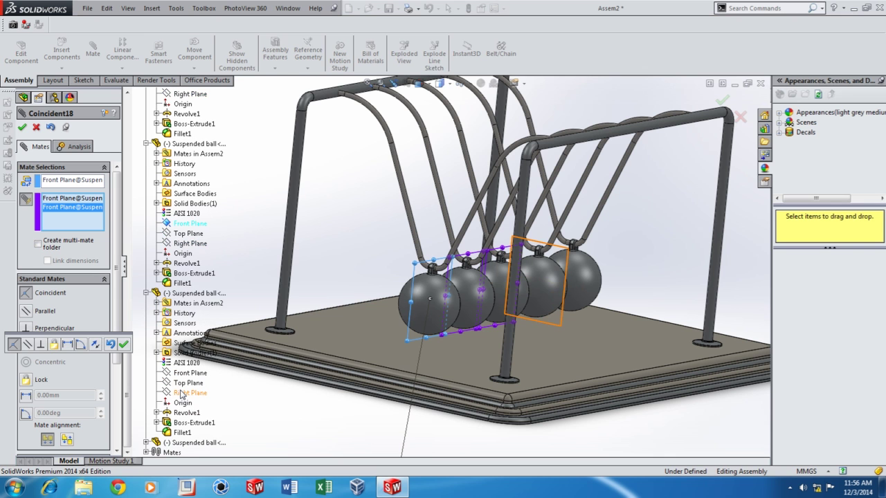
left_click(181, 374)
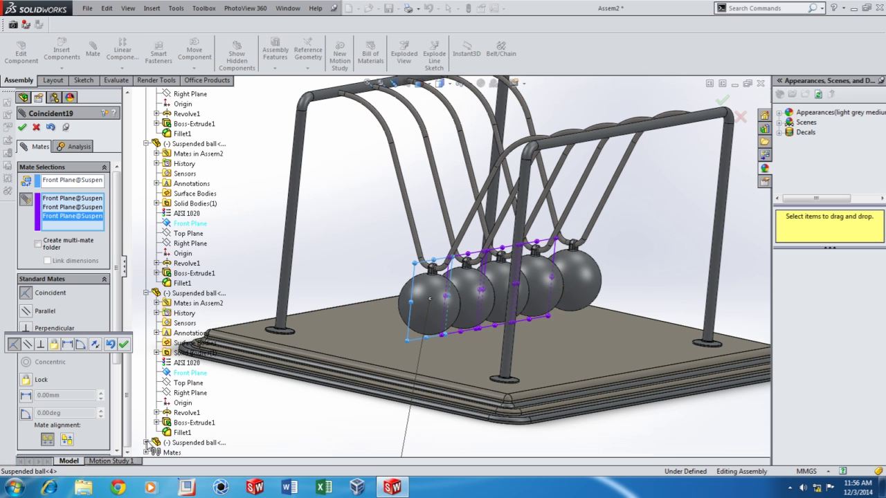
scroll(148, 446, "down", 4)
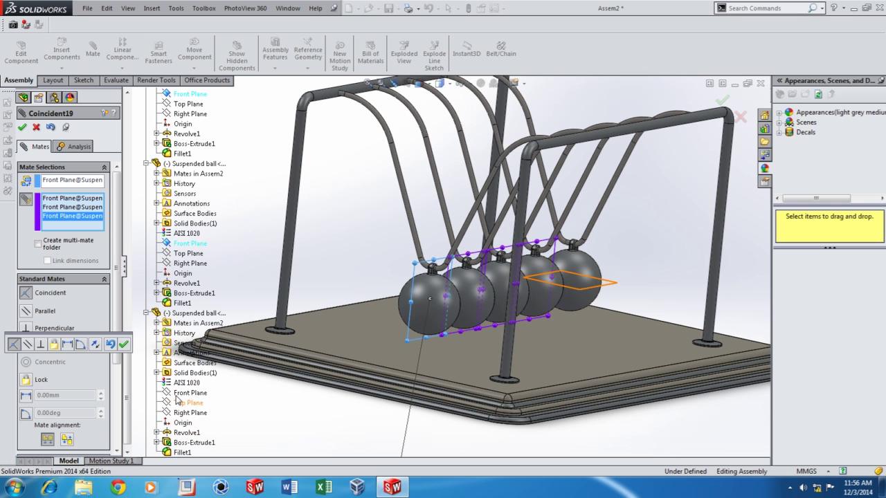
left_click(177, 394)
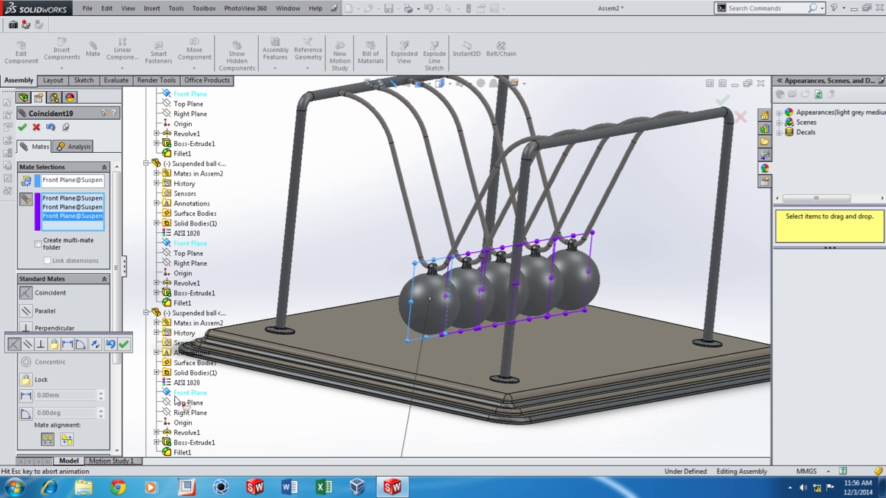
left_click(124, 344)
left_click(23, 128)
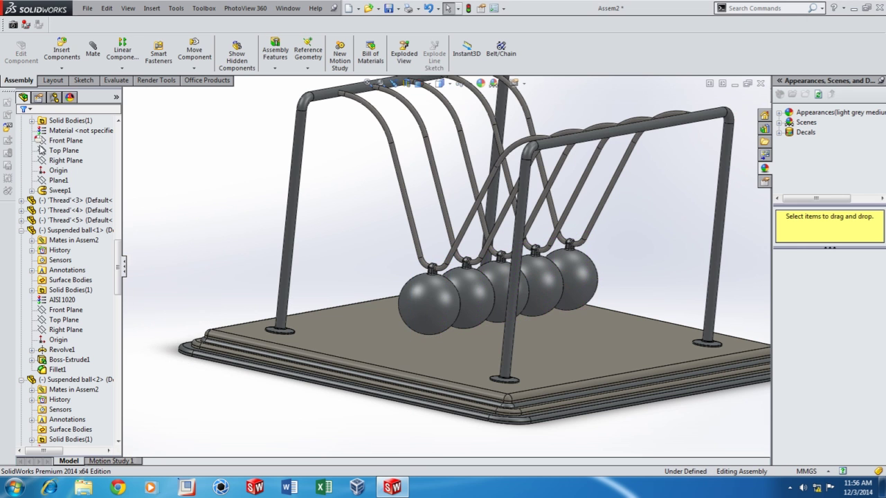
- Put the parallel mate between the second mounting rod and the first thread into a new mates folder named Temp
scroll(527, 284, "up", 3)
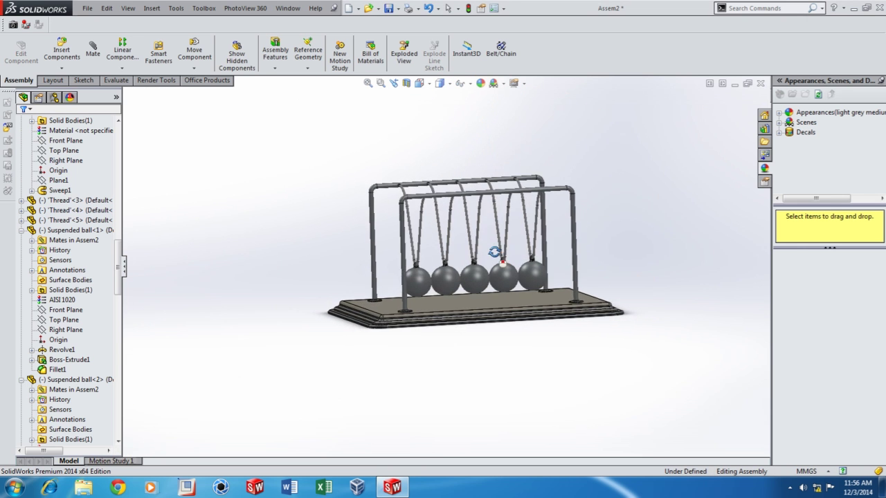
scroll(540, 249, "down", 3)
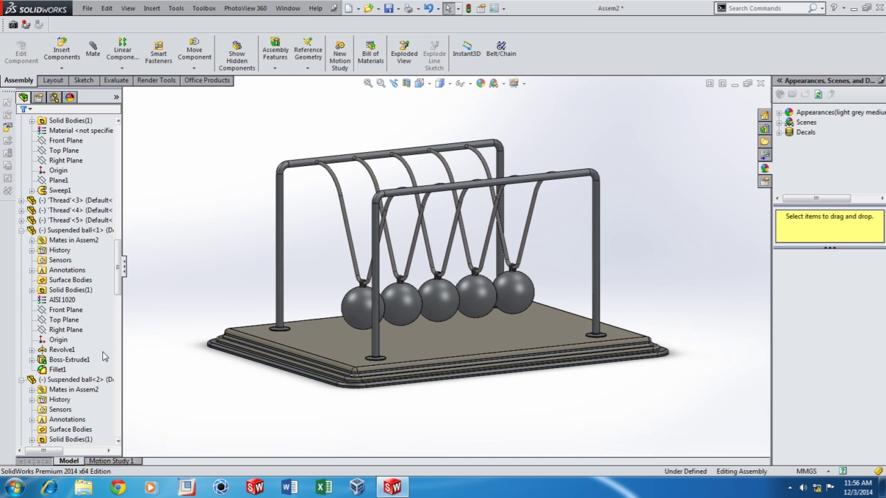
scroll(96, 358, "down", 20)
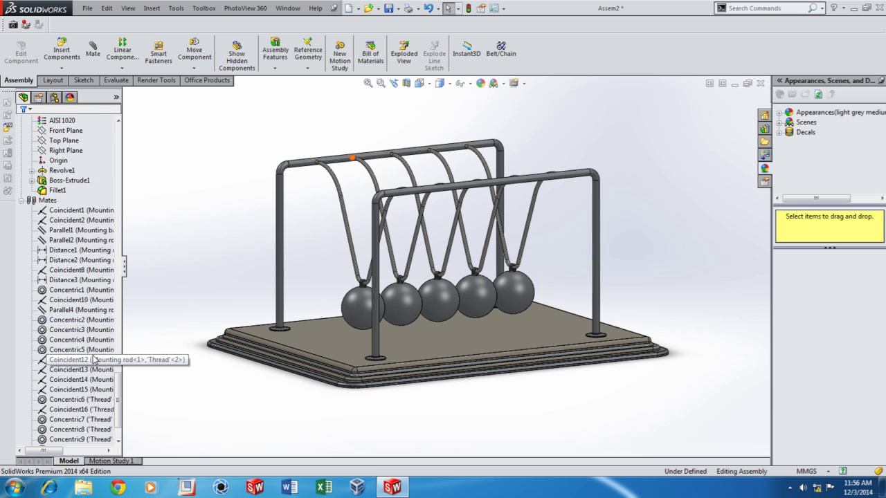
scroll(76, 363, "down", 2)
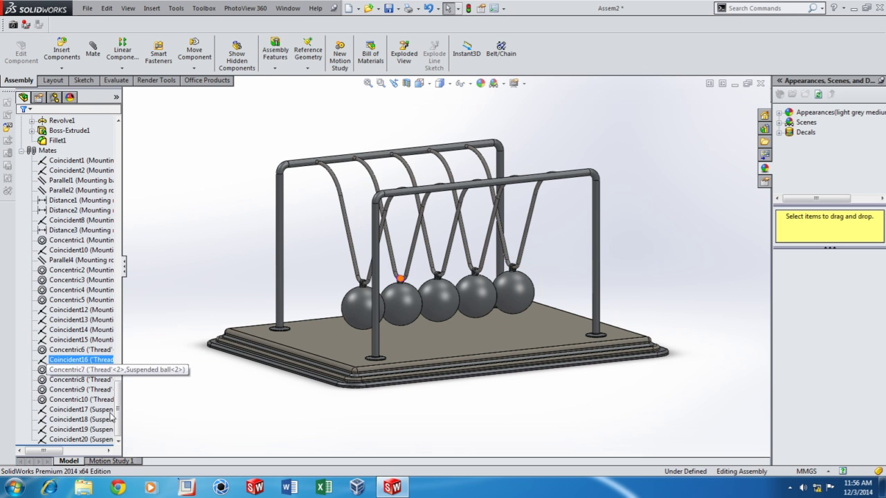
left_click(55, 261)
middle_click_drag(302, 351, 440, 368)
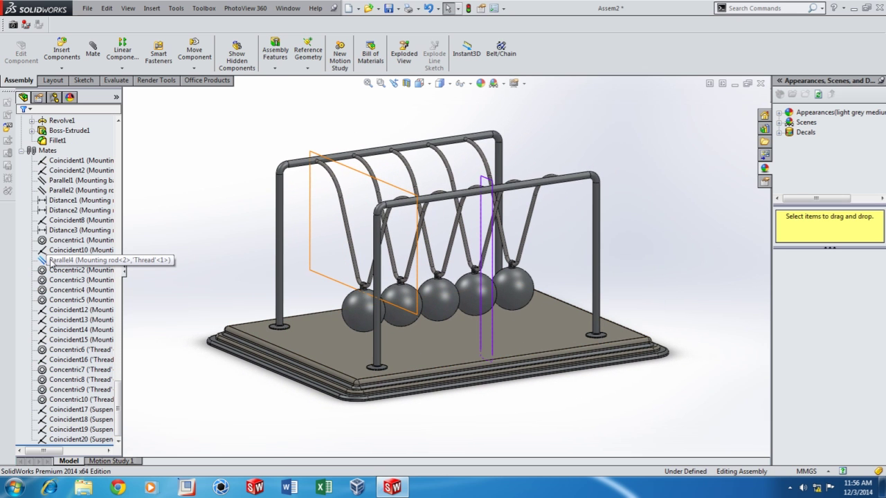
right_click(55, 262)
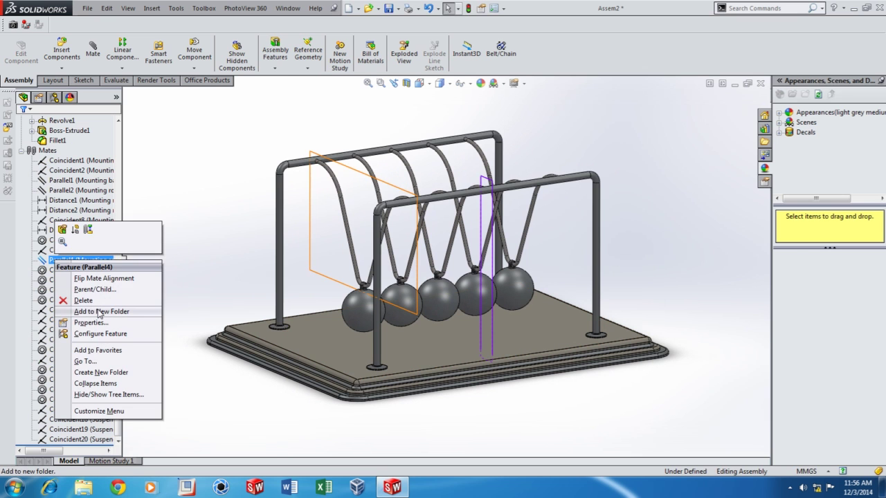
left_click(96, 311)
left_click(100, 310)
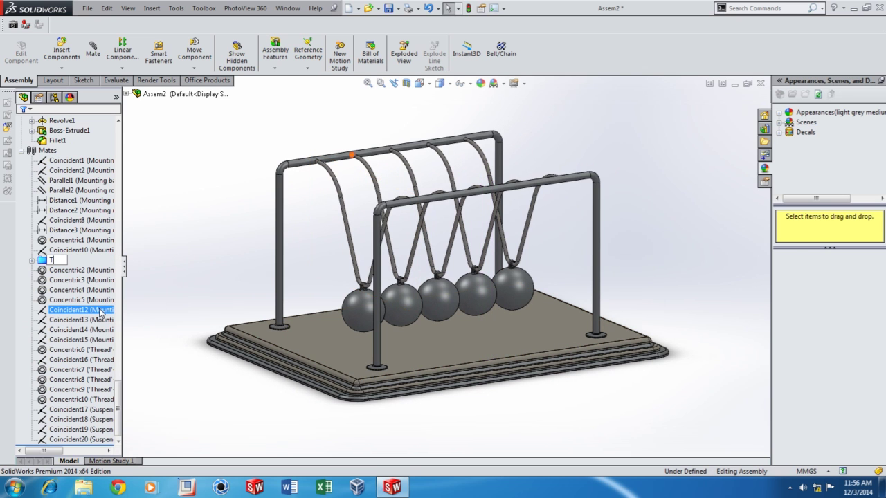
key("Return")
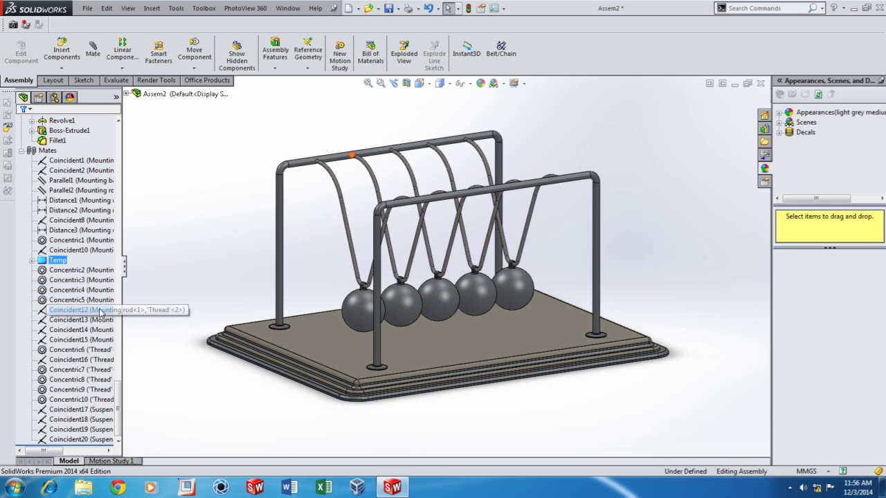
- Suppress the parallel mate in the Temp folder and swing the first thread and its ball outward, away from the other balls
left_click(81, 399, "ctrl")
left_click(164, 359)
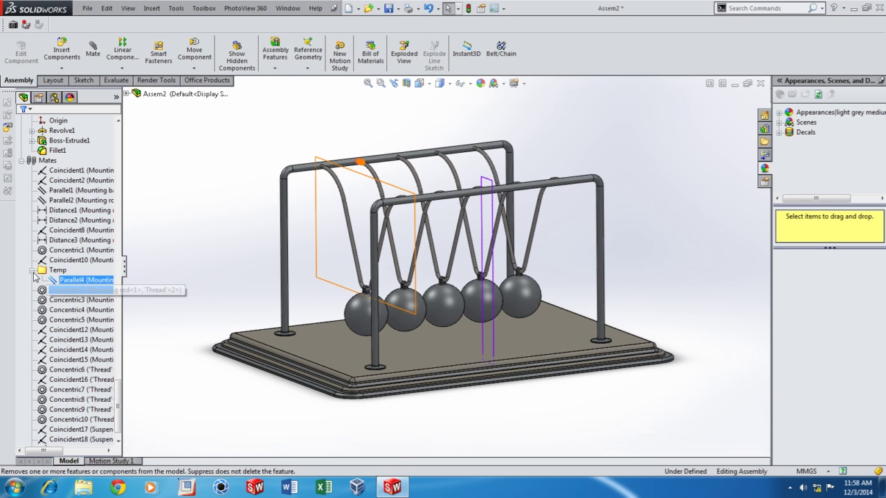
left_click(93, 280)
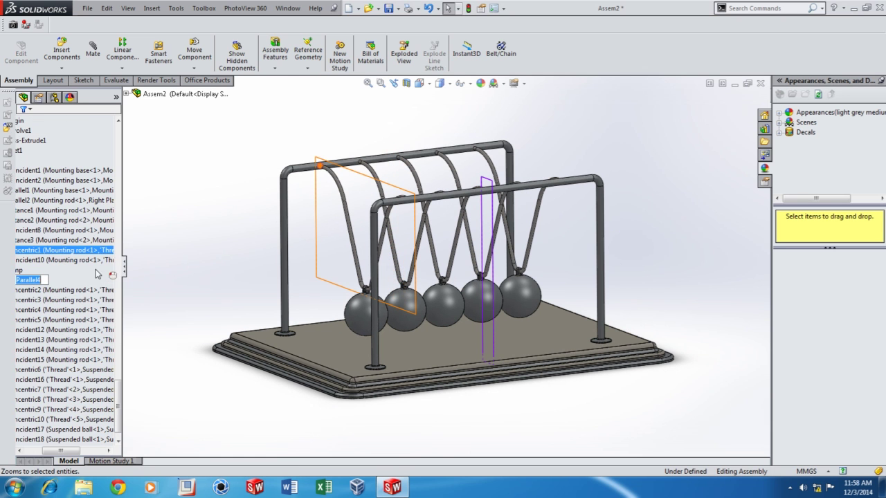
left_click(64, 450)
left_click_drag(81, 450, 45, 450)
left_click(52, 280)
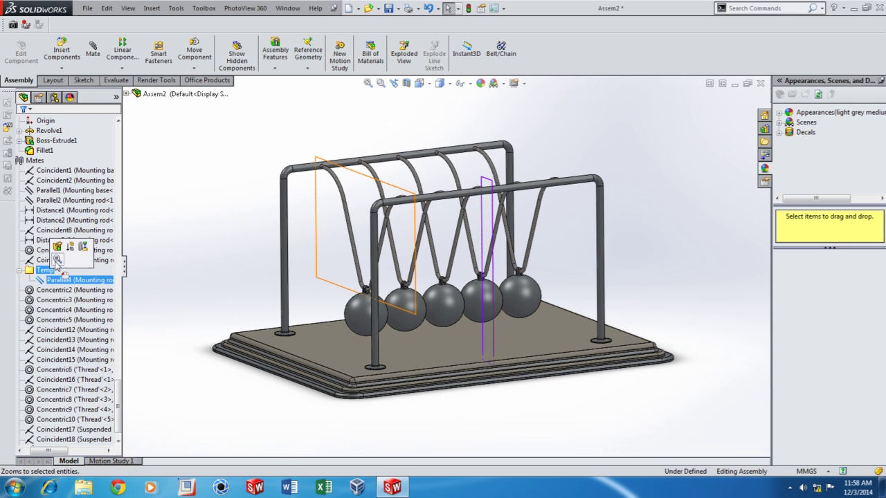
left_click(68, 249)
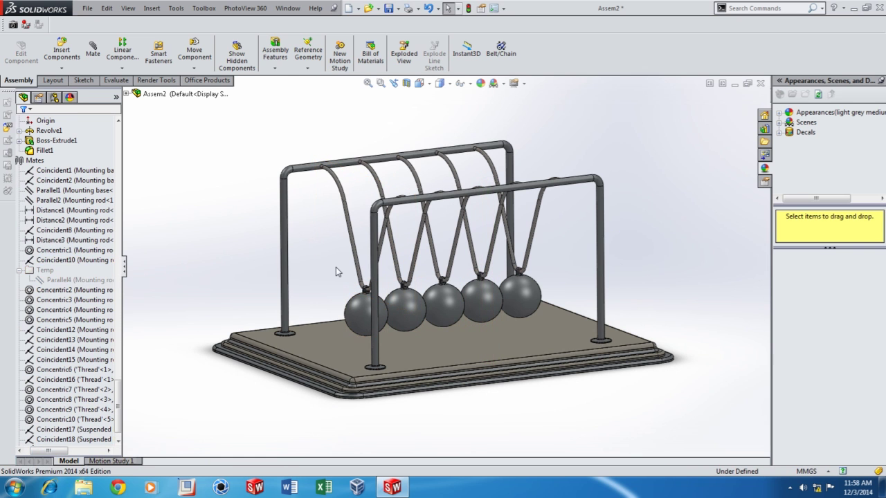
left_click_drag(360, 275, 303, 266)
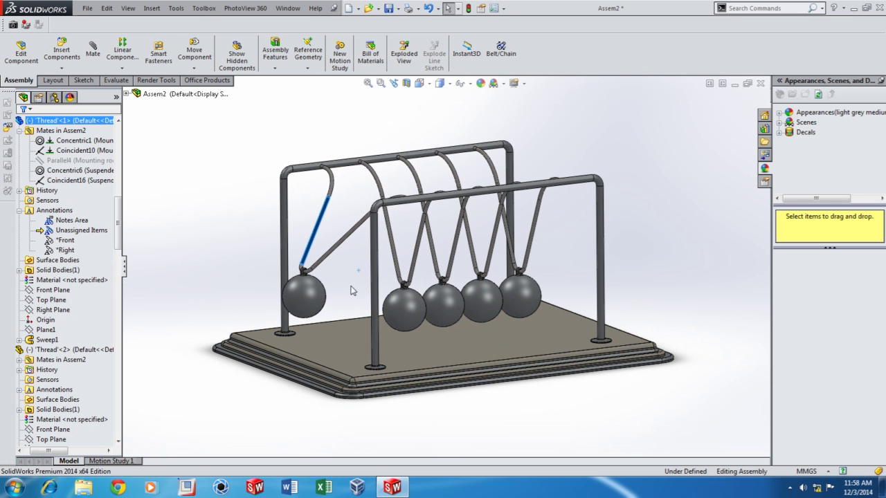
left_click(350, 300)
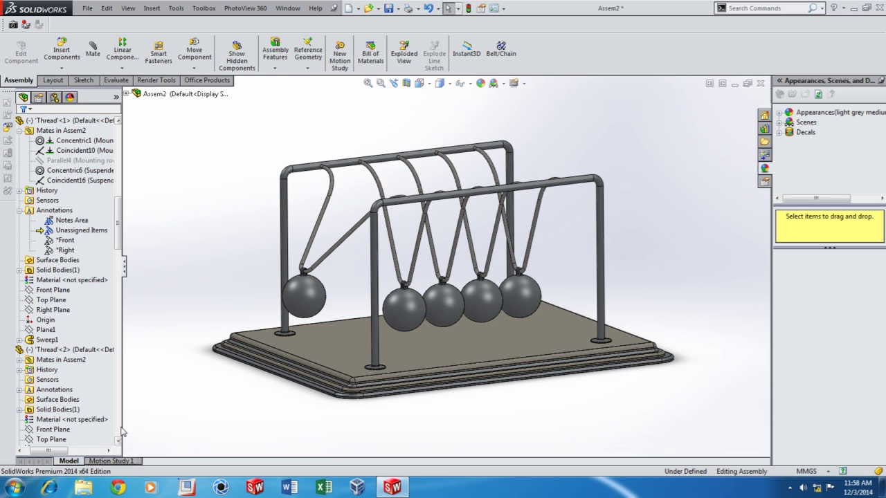
- Widen the design tree and locate the reference planes of the first and second suspended balls
left_click_drag(122, 427, 164, 426)
left_click(69, 390)
scroll(78, 399, "down", 4)
left_click(64, 321)
left_click(58, 339)
scroll(97, 365, "down", 7)
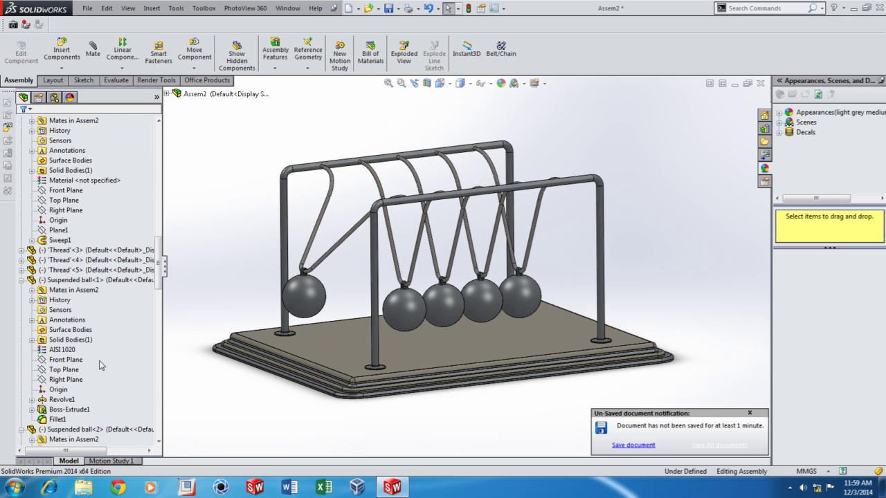
scroll(95, 371, "down", 3)
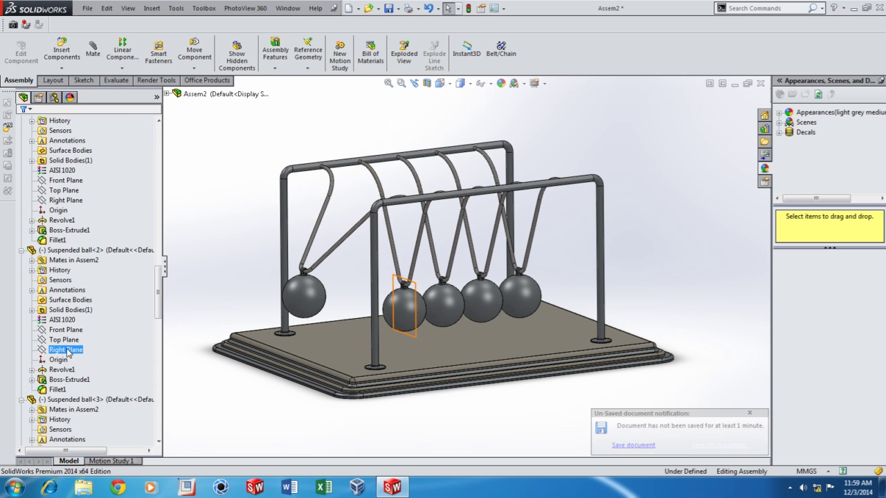
left_click(66, 350)
scroll(59, 241, "up", 3)
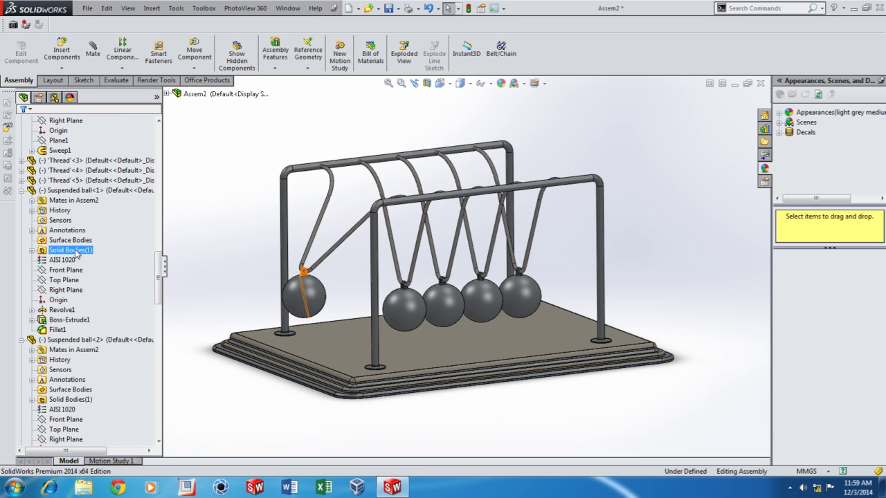
- Try to mate the first suspended ball's Right Plane with the first thread's Right Plane
left_click(64, 290)
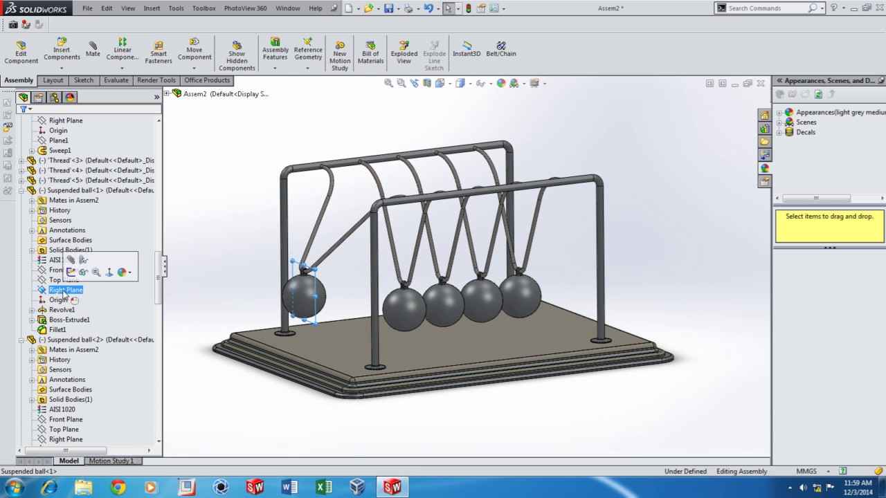
scroll(64, 294, "up", 5)
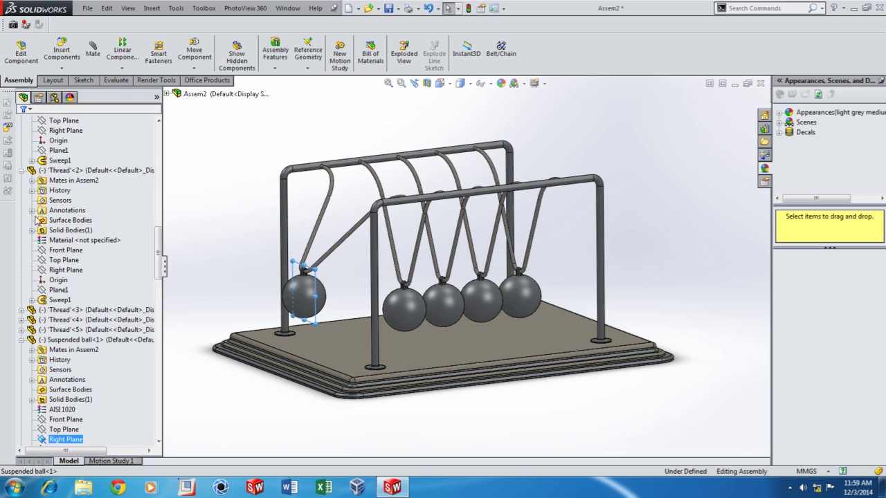
scroll(38, 221, "up", 2)
left_click(65, 189)
scroll(68, 195, "up", 2)
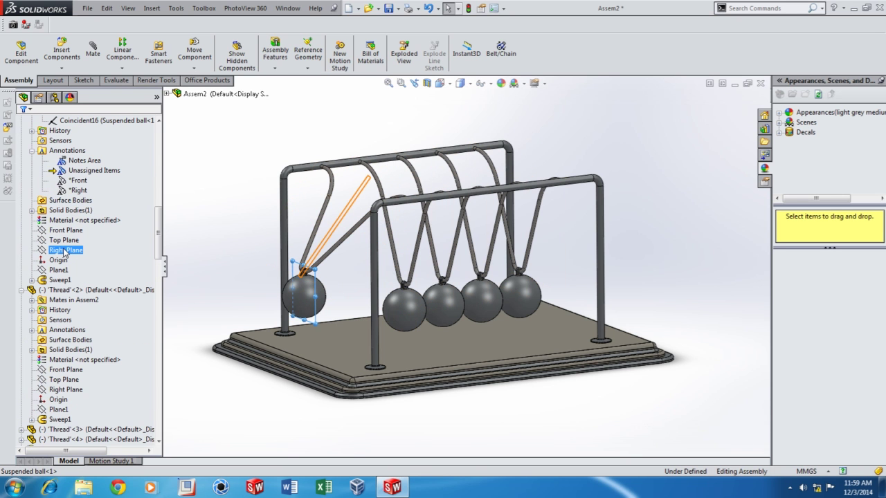
left_click(64, 252)
left_click(71, 218)
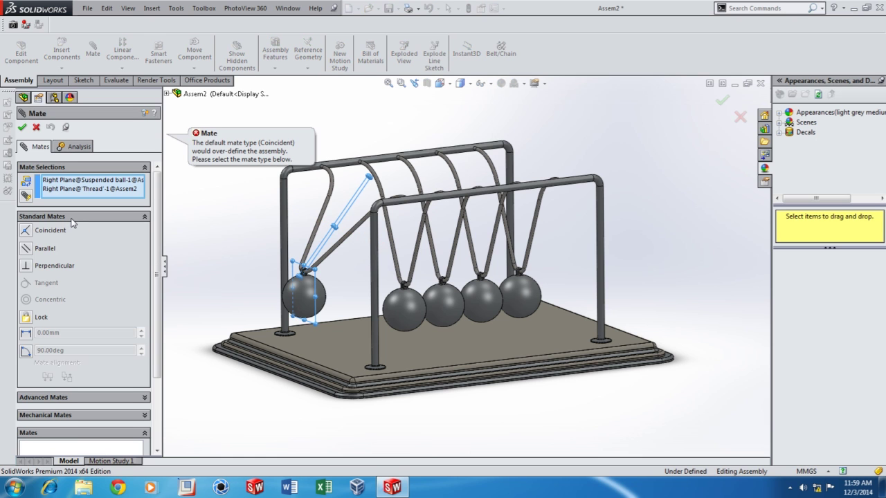
left_click(37, 128)
- Add a coincident mate between the first thread's Front Plane and the first suspended ball's Right Plane
left_click(62, 251)
middle_click_drag(271, 307, 294, 313)
left_click(66, 251)
left_click(63, 240)
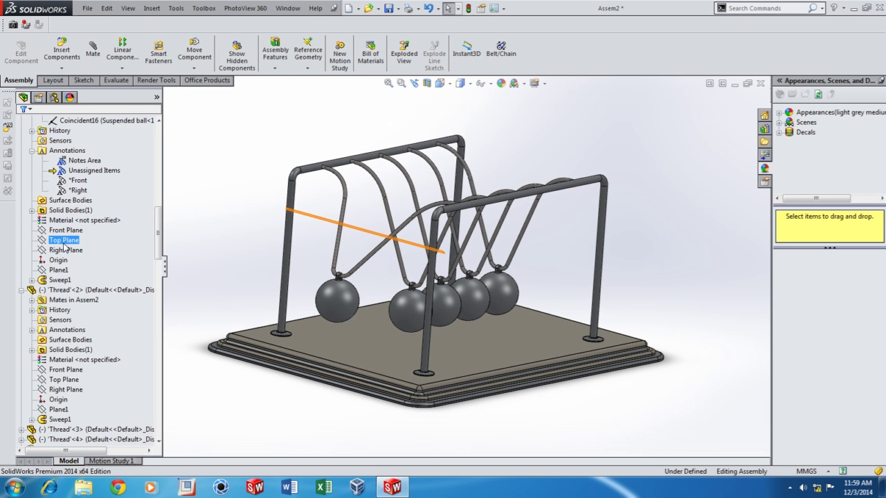
left_click(65, 230)
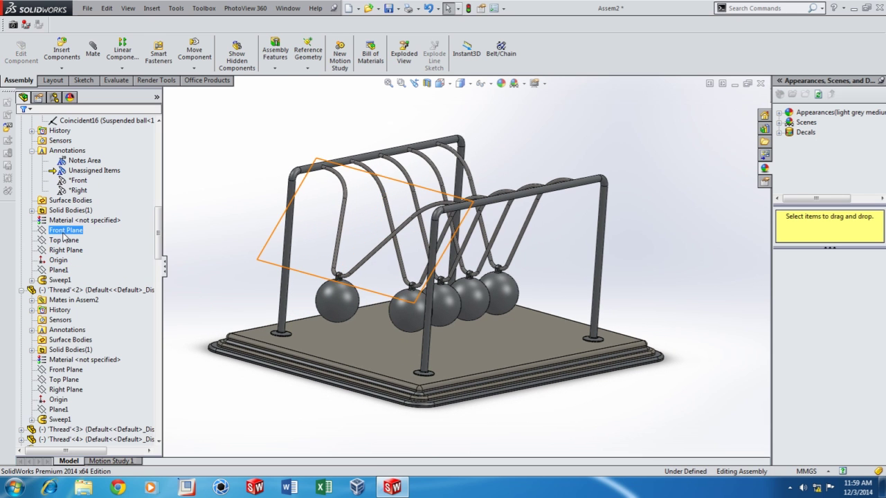
scroll(94, 284, "down", 7)
left_click(92, 302)
scroll(94, 308, "down", 1)
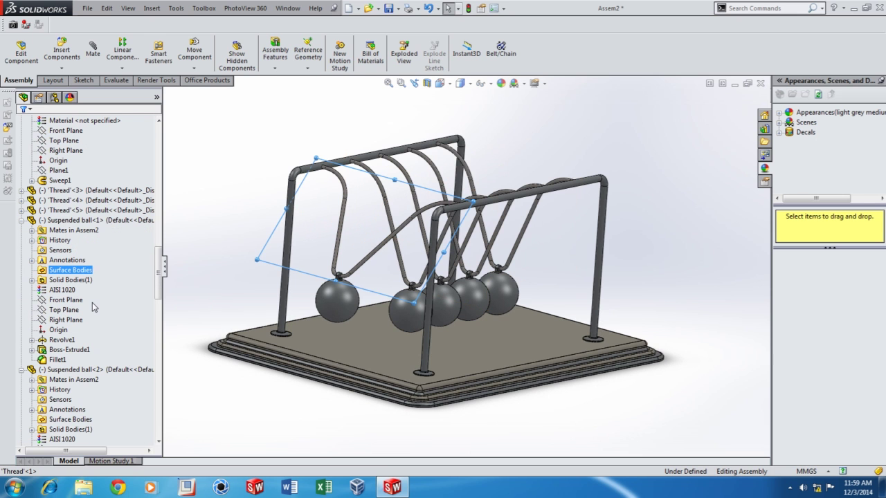
left_click(58, 320)
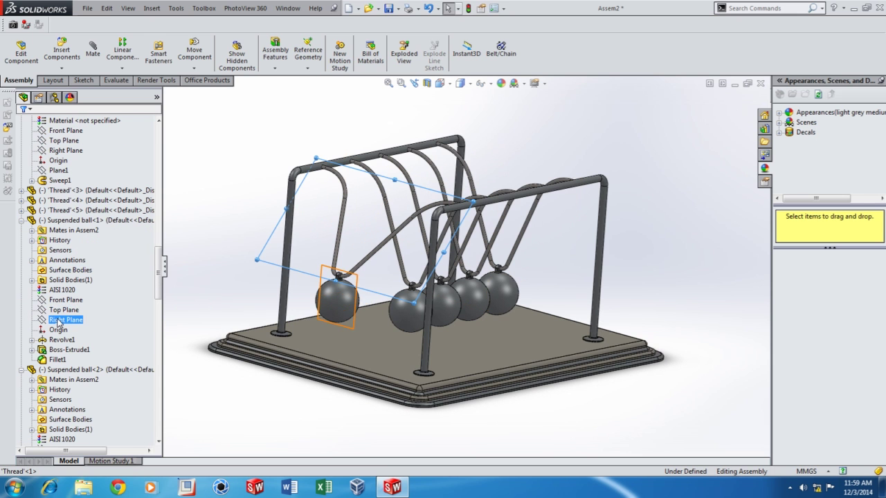
left_click(59, 321, "ctrl")
left_click(67, 292)
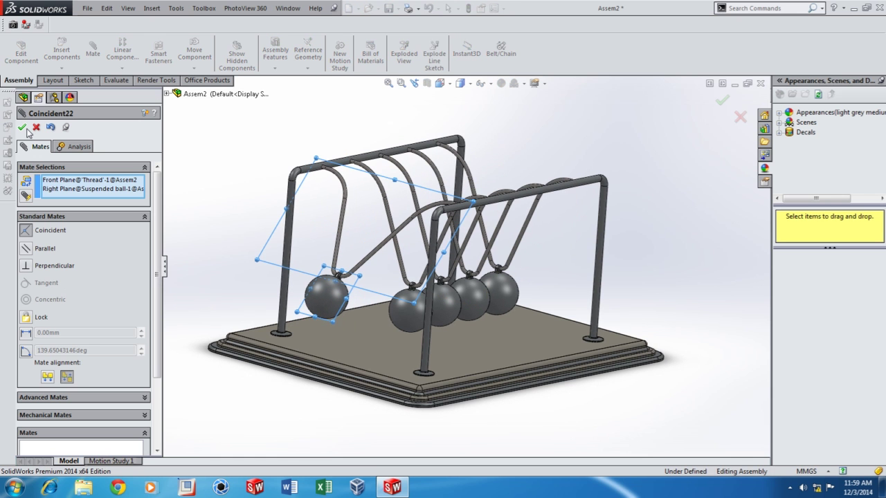
left_click(22, 127)
left_click(36, 127)
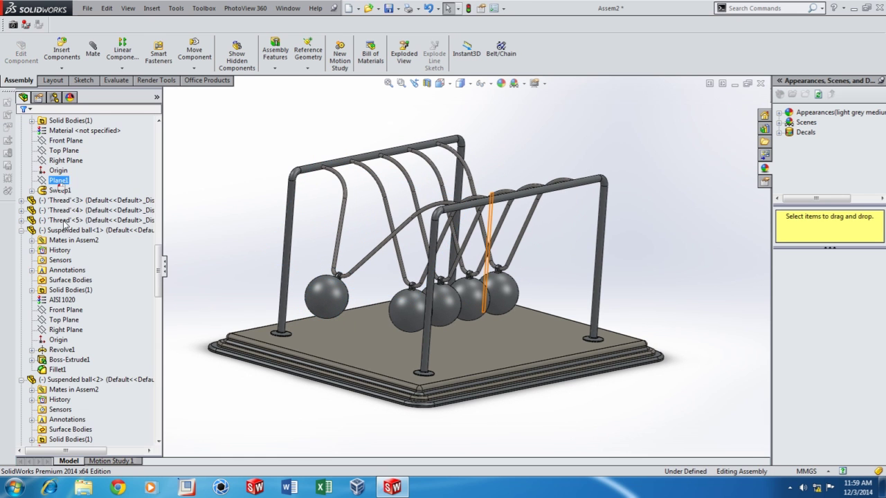
- Move the new coincident mate between the first thread and first ball up to just below the Temp folder's contents
scroll(99, 332, "down", 5)
scroll(99, 332, "down", 15)
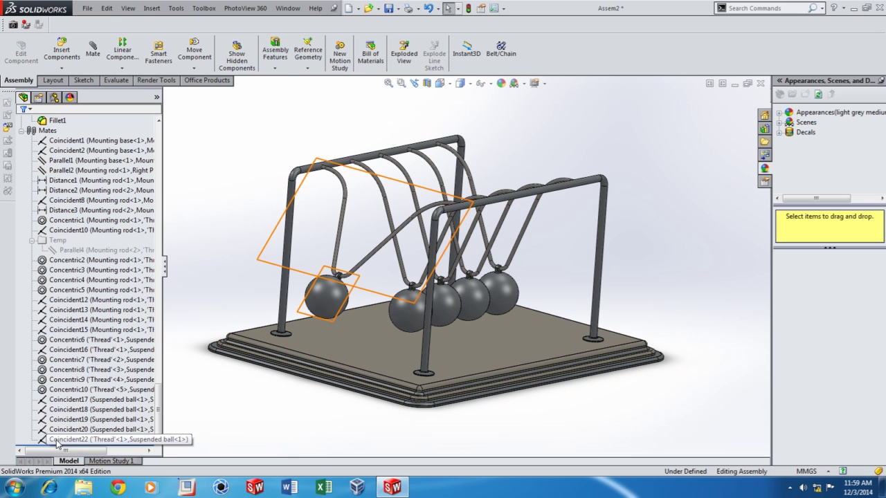
right_click(58, 441)
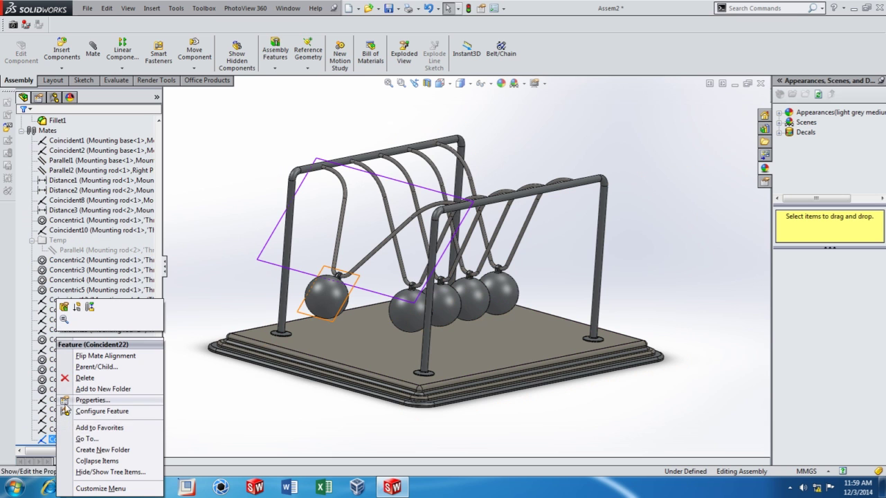
left_click_drag(49, 439, 61, 249)
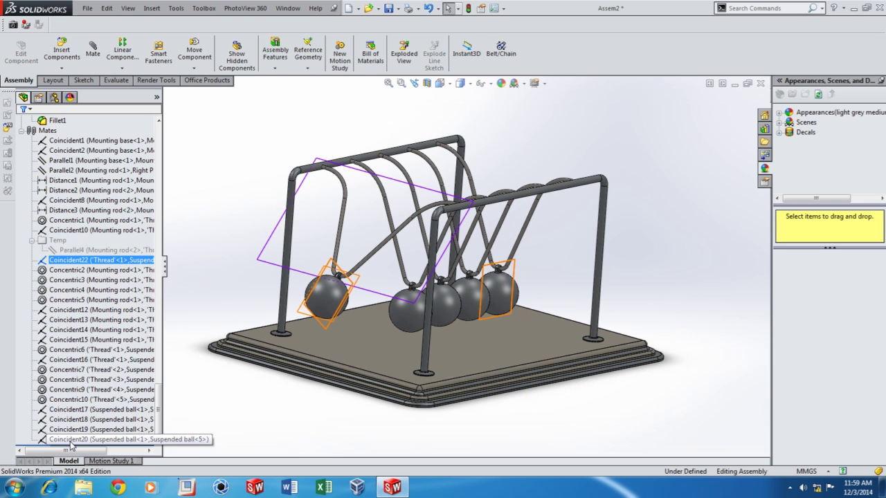
left_click(202, 380)
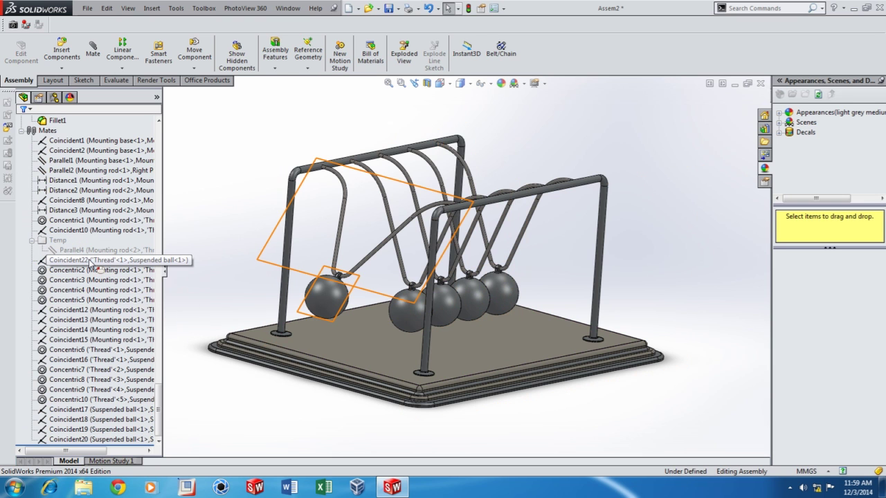
- Unsuppress the Temp folder's parallel mate and move the coincident mate of the first thread and ball into the folder
left_click_drag(65, 262, 58, 245)
left_click(76, 250)
left_click(73, 260)
left_click(71, 261)
left_click(61, 241, "ctrl")
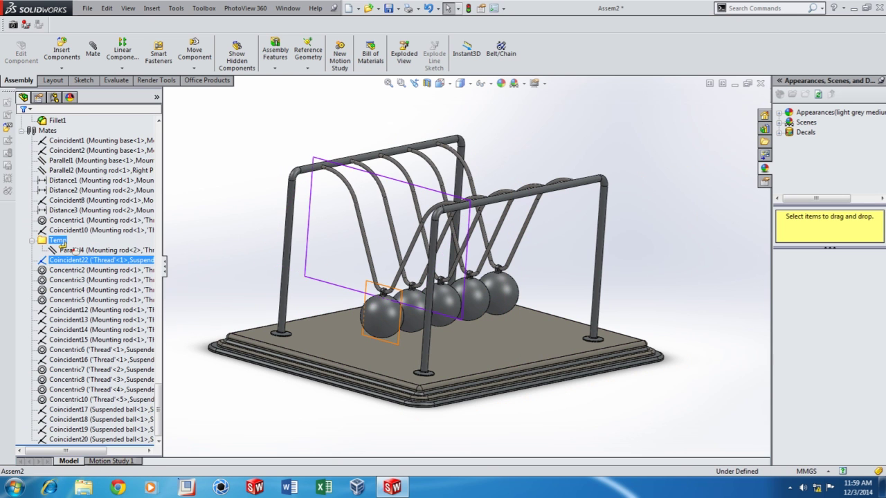
left_click_drag(61, 241, 61, 241)
- Suppress the coincident mate between the first thread and first ball inside the Temp folder
left_click(71, 261)
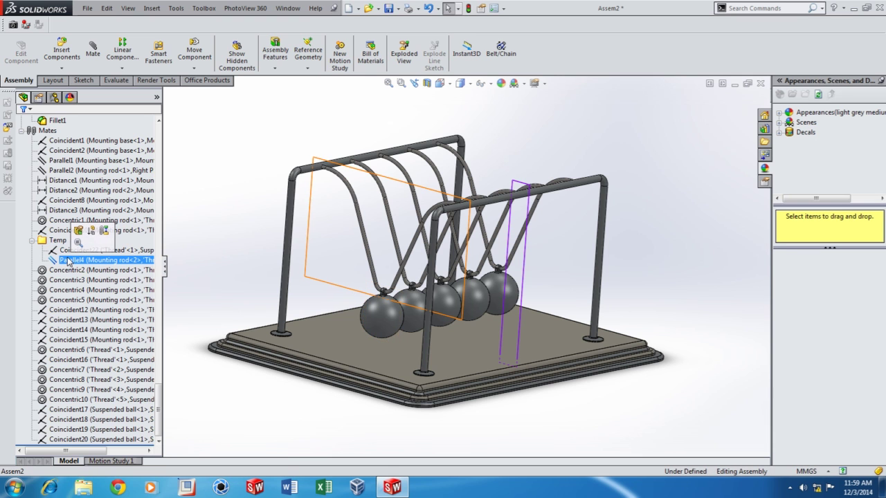
left_click(69, 250, "ctrl")
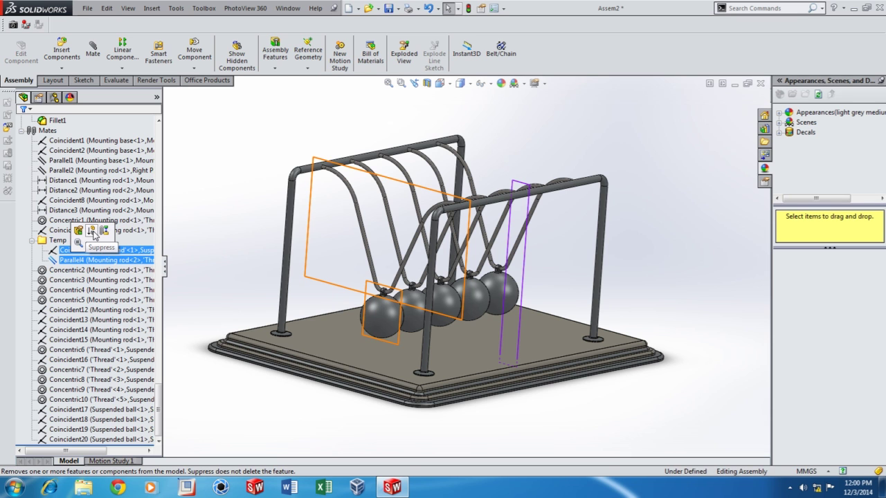
left_click(214, 264)
middle_click_drag(244, 298, 336, 250)
left_click(122, 251)
left_click(122, 259, "ctrl")
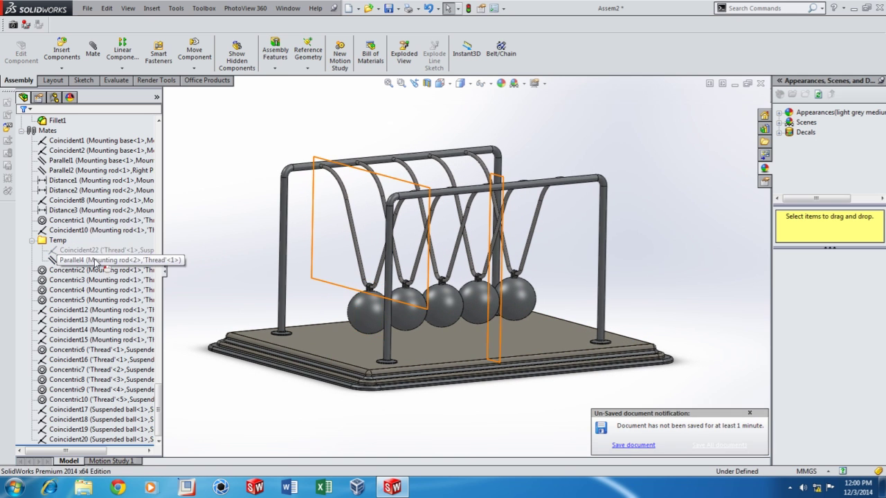
- Suppress the Temp folder's parallel mate and swing the first thread and ball outward, away from the other balls
left_click(114, 230)
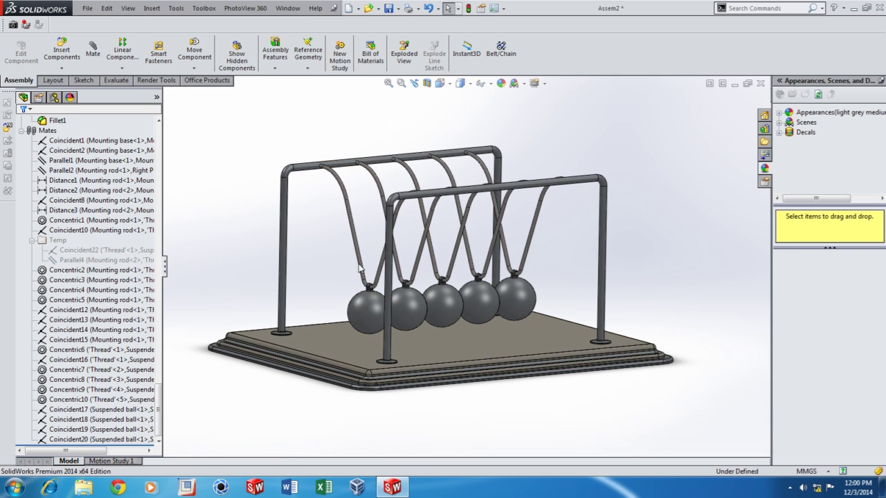
left_click_drag(361, 270, 305, 257)
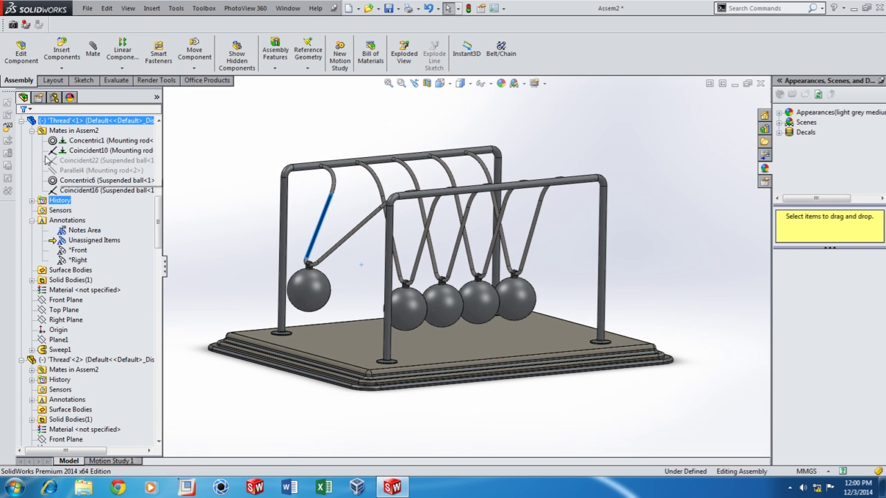
- Collapse the expanded mounting rod, thread and suspended ball branches in the assembly's feature tree
left_click(22, 121)
left_click(21, 301)
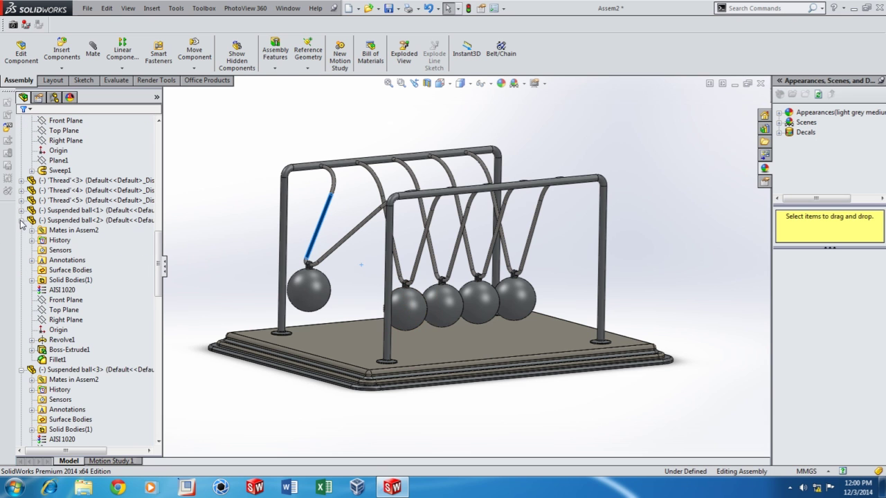
left_click(21, 220)
left_click(21, 230)
left_click(21, 240)
left_click(21, 250)
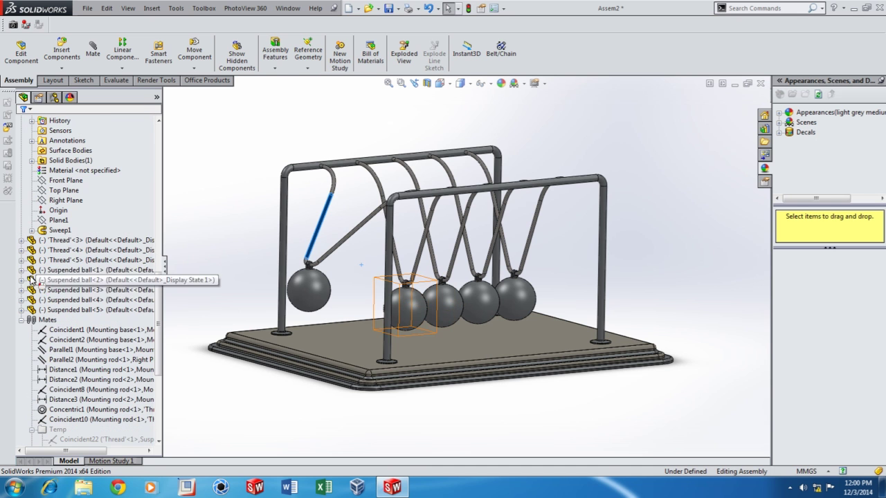
left_click(21, 320)
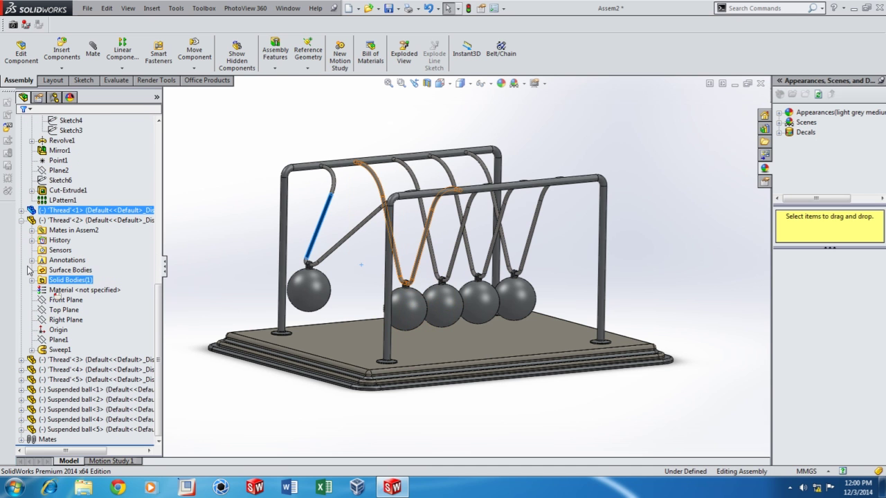
scroll(59, 276, "up", 8)
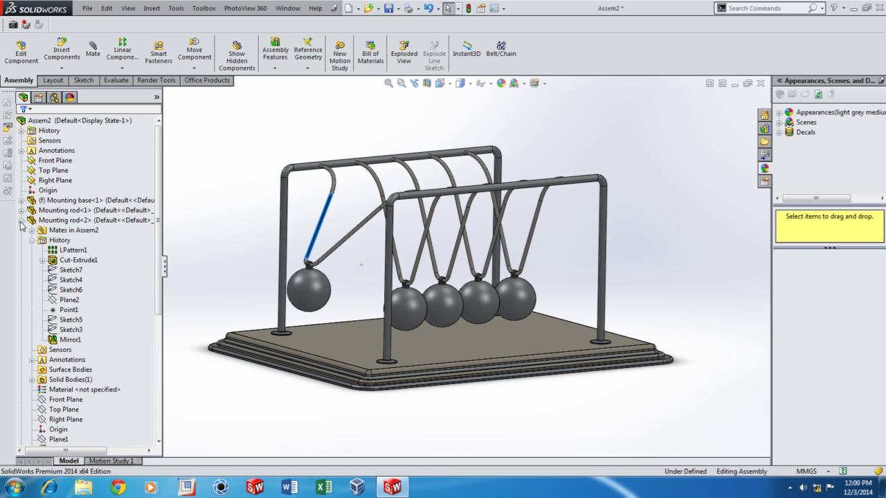
left_click(22, 220)
- Toggle suppression of the Temp folder's parallel and coincident mates to align the raised first ball with its thread, and collapse the mates list
left_click(22, 331)
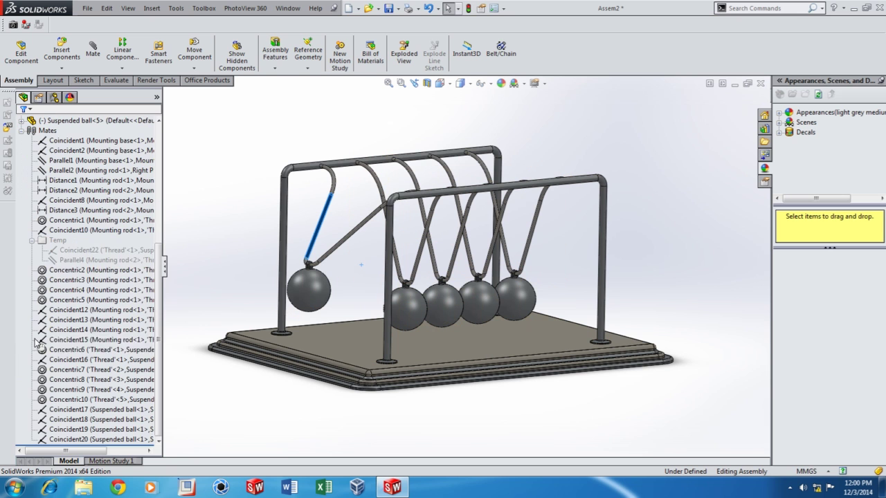
left_click(70, 260)
left_click(88, 227)
left_click(97, 250)
left_click(94, 220)
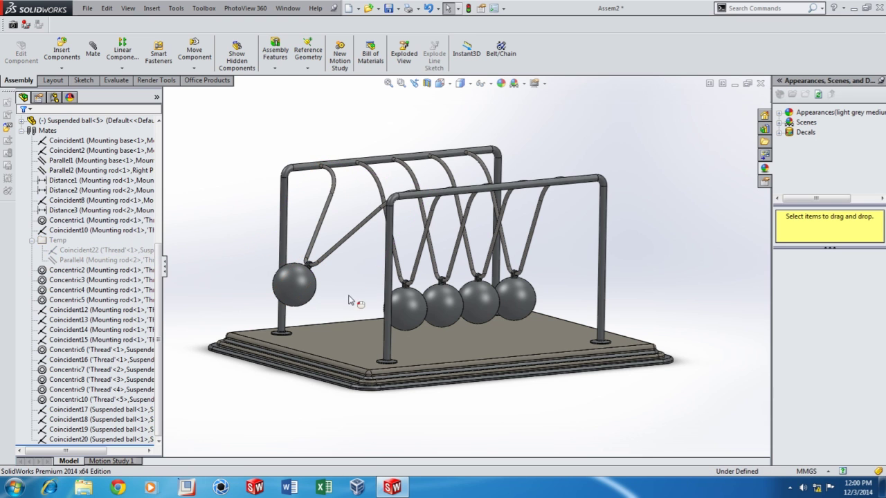
left_click(31, 241)
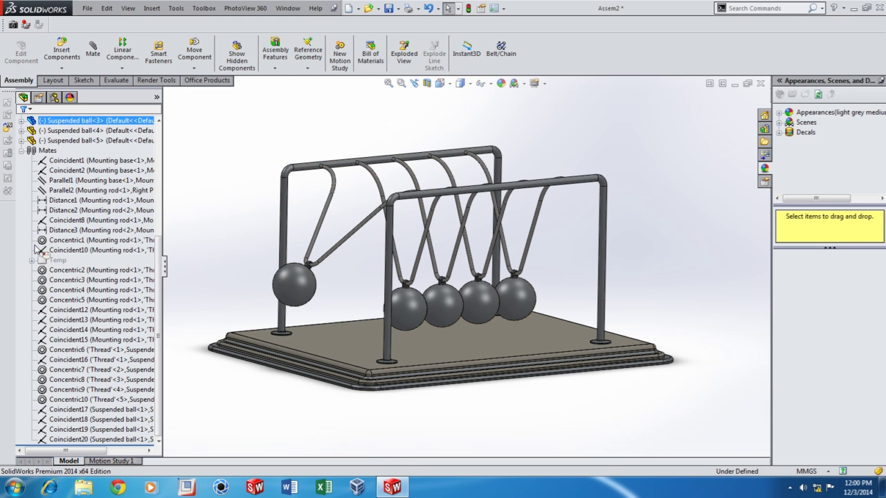
left_click(21, 150)
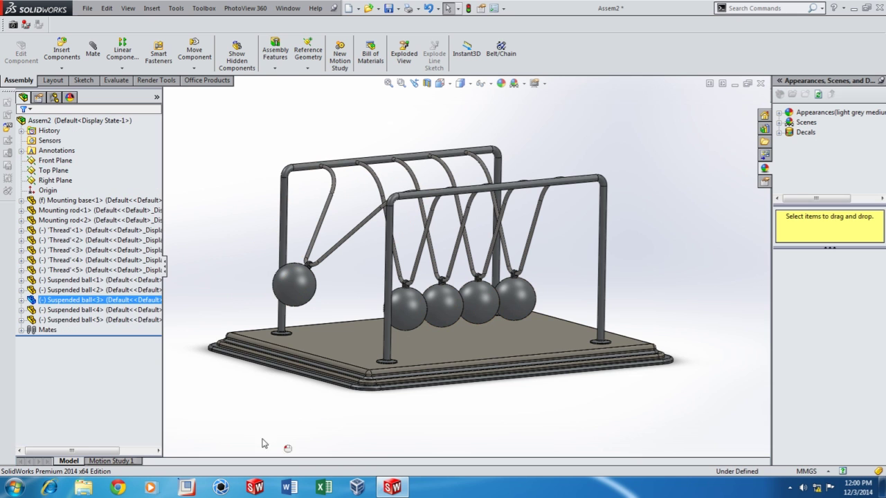
- Open Motion Study 1 and set the study type to Motion Analysis
left_click(111, 461)
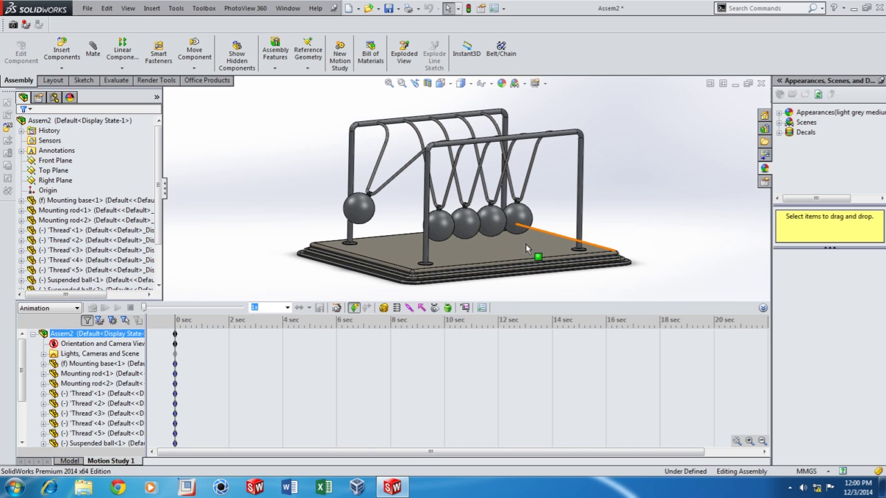
left_click(58, 310)
left_click(47, 342)
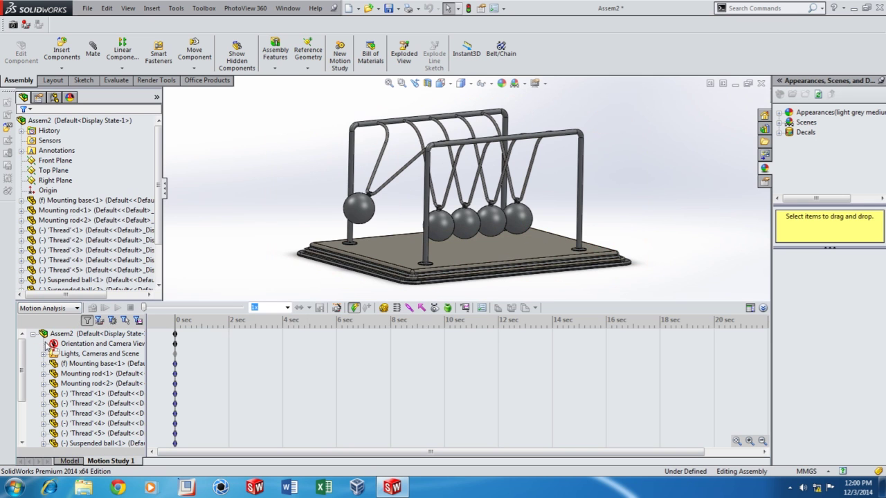
left_click(65, 333)
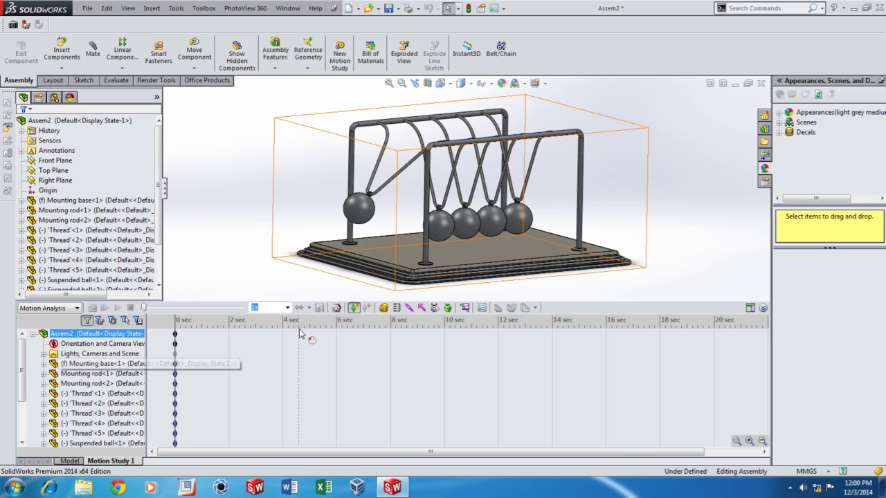
- Set up a solid body contact without material or friction, using a restitution coefficient of 0.9
left_click(434, 307)
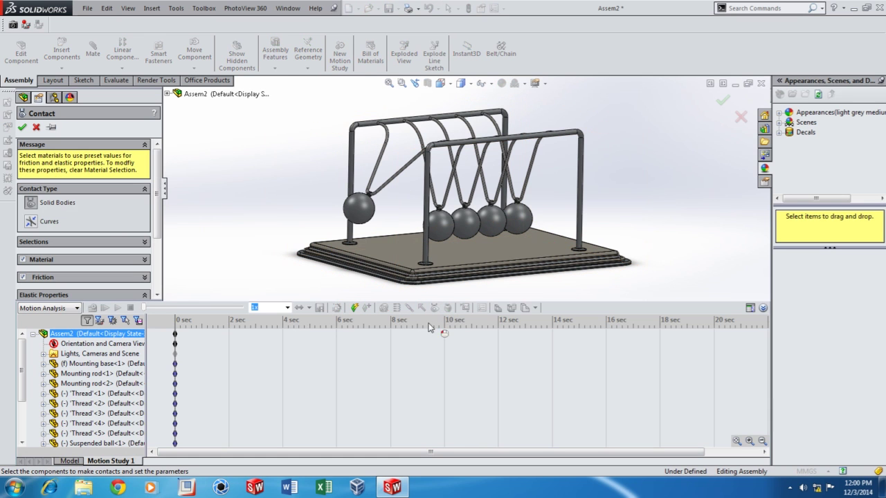
scroll(104, 222, "down", 3)
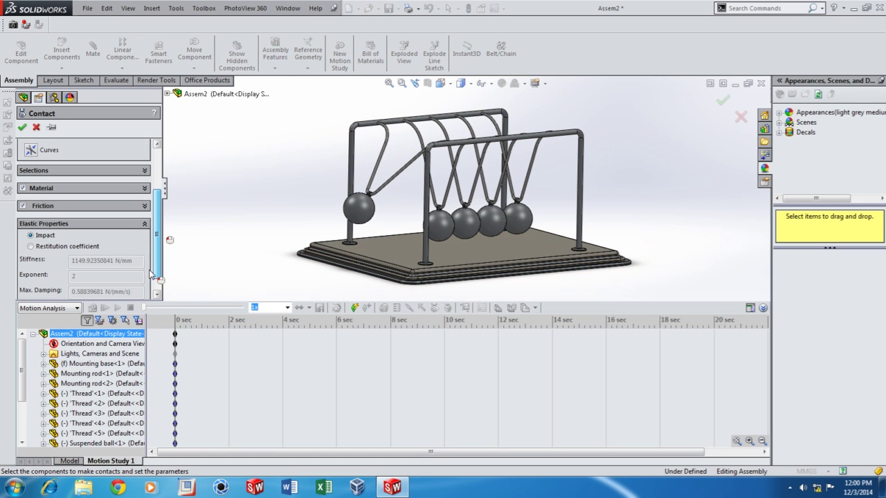
left_click(22, 188)
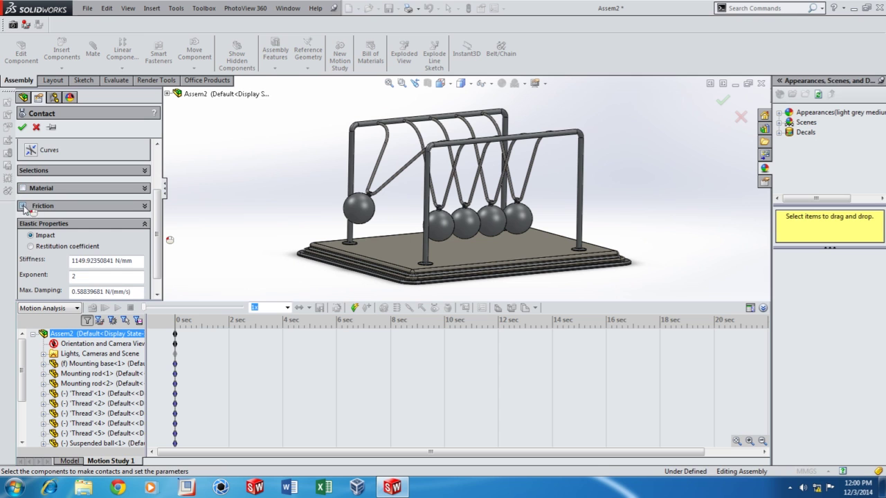
left_click(47, 249)
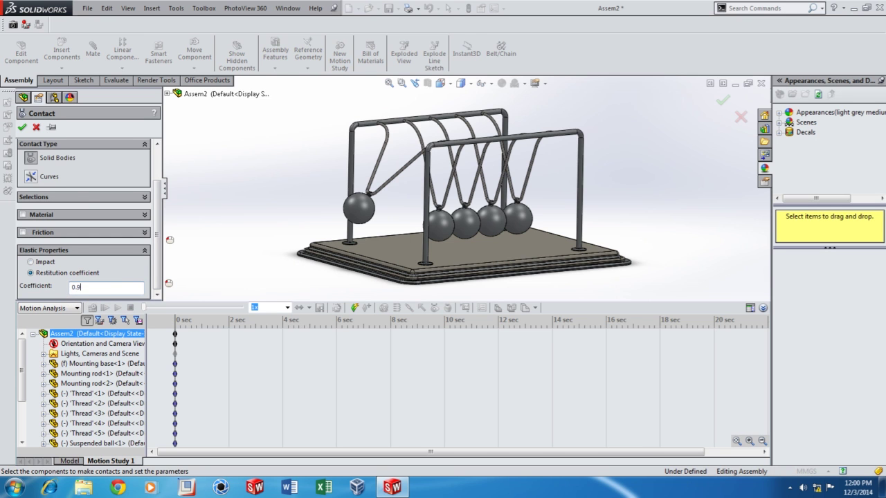
left_click(23, 128)
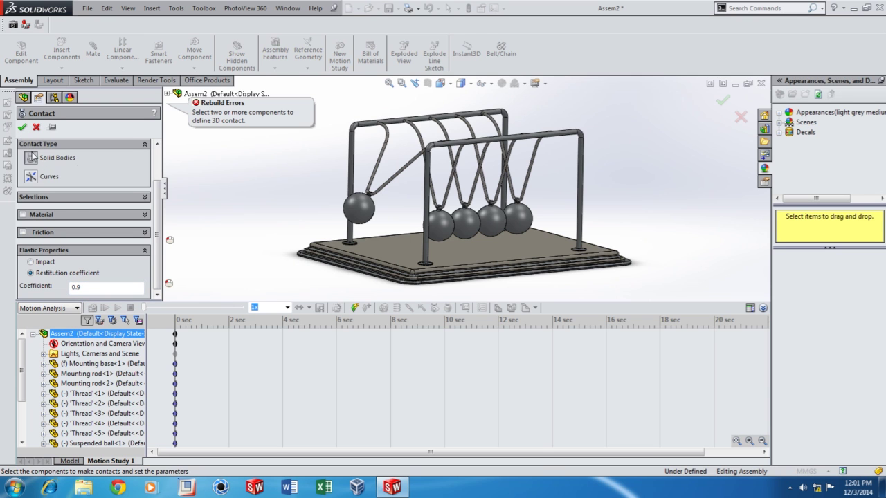
- Assign the raised first ball and the second ball to the contact and create it
left_click(56, 198)
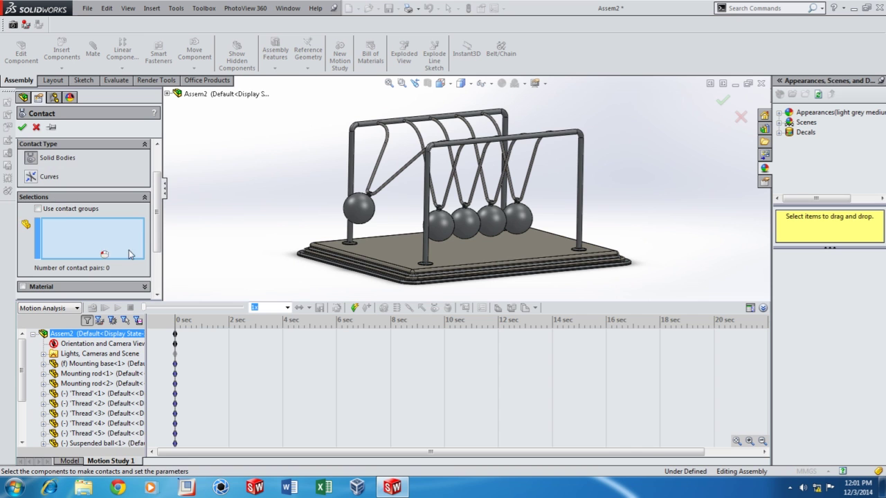
left_click(360, 211)
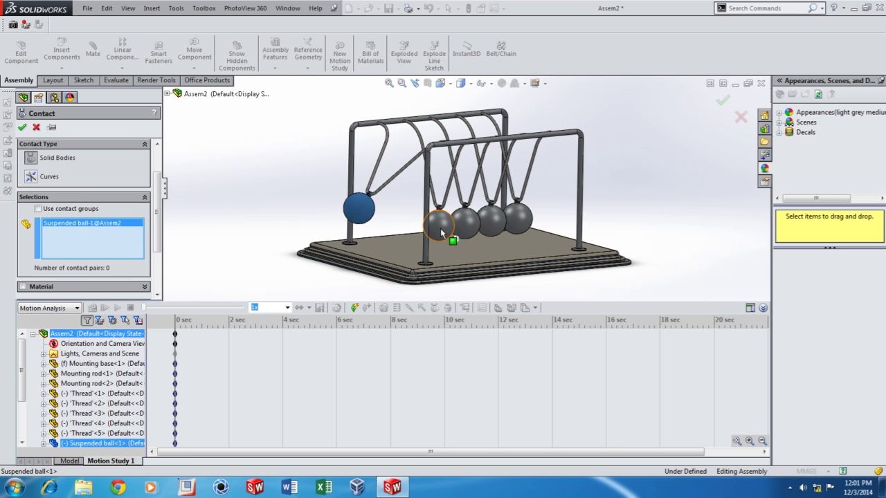
left_click(441, 228)
left_click(22, 127)
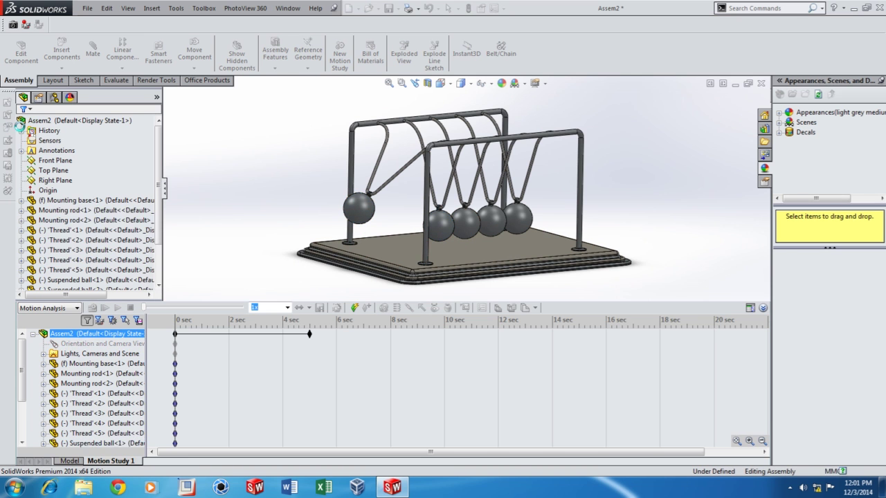
left_click(152, 211)
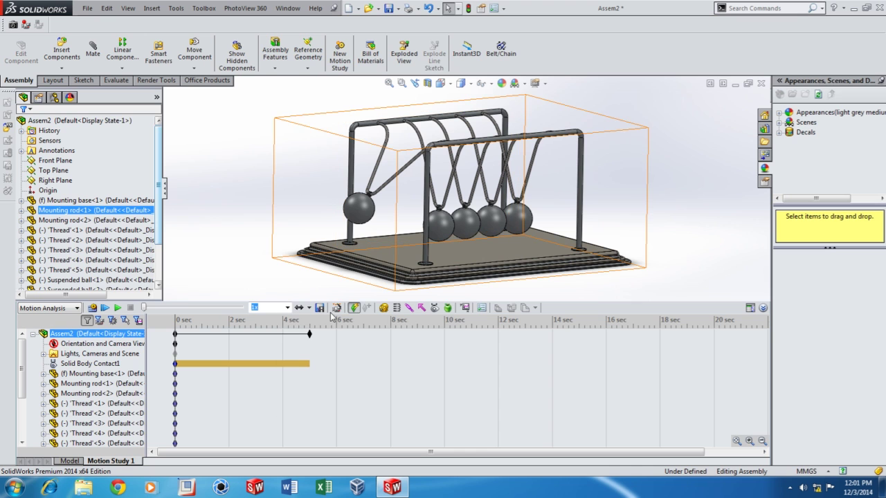
- Add a solid body contact between the second and third balls, with material and friction off and a restitution coefficient defined
left_click(435, 307)
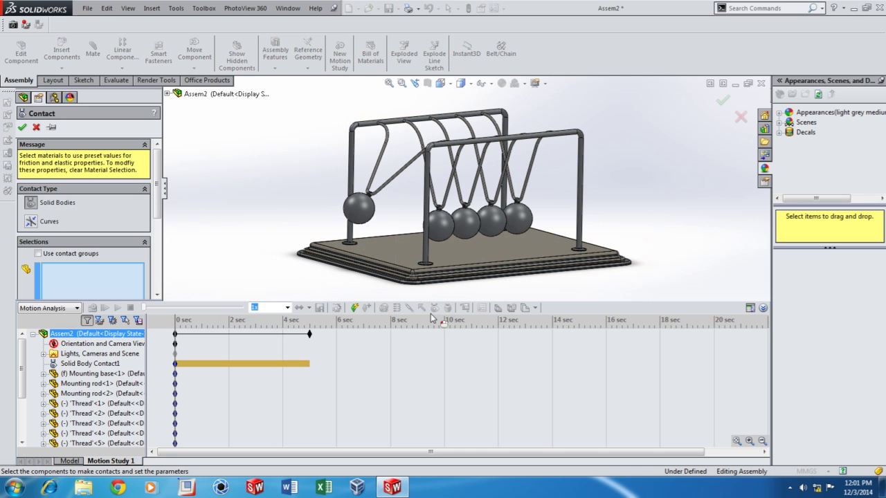
left_click(435, 236)
left_click(454, 232)
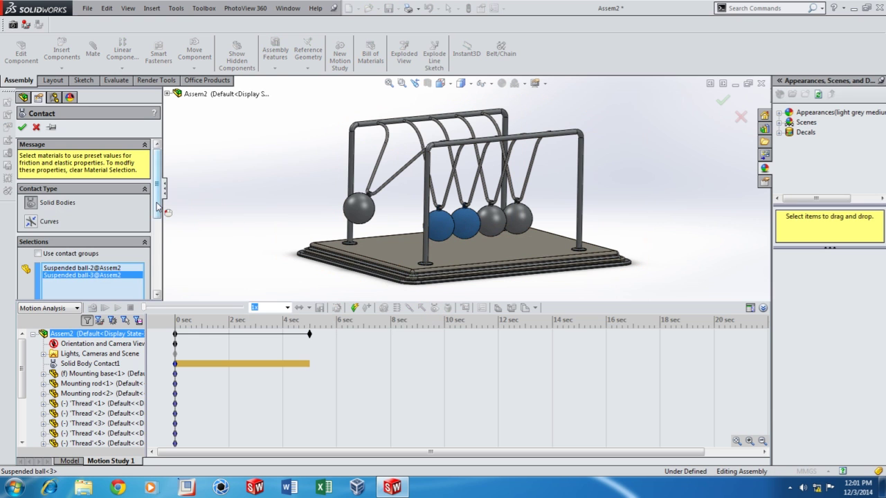
scroll(158, 206, "down", 3)
left_click(23, 254)
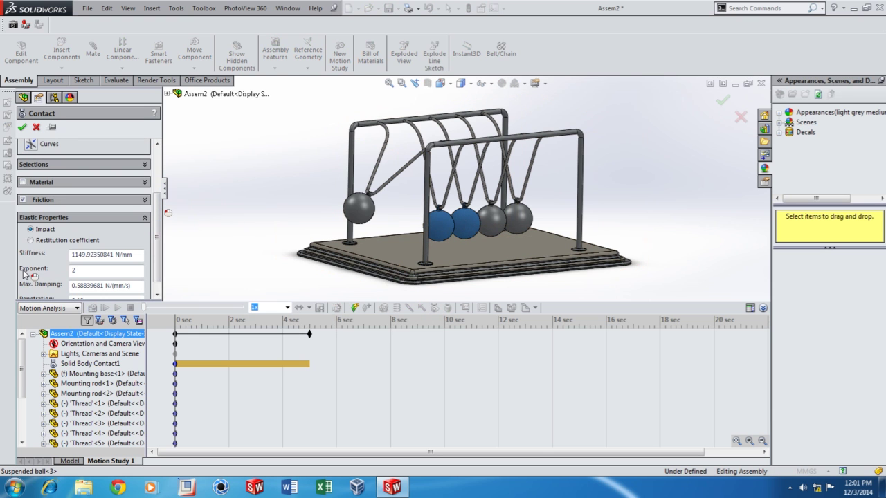
left_click(62, 241)
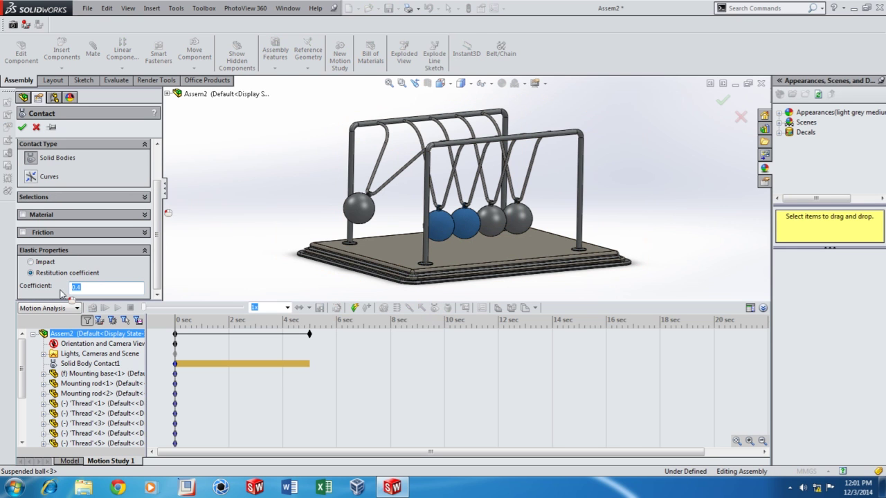
left_click(23, 128)
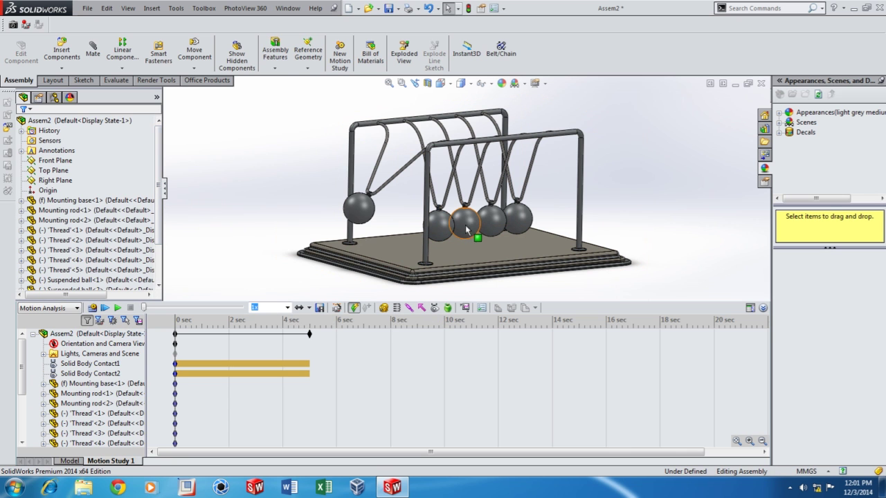
- Add a solid body contact between the third and fourth balls, with material and friction off and a restitution coefficient defined
scroll(158, 215, "down", 2)
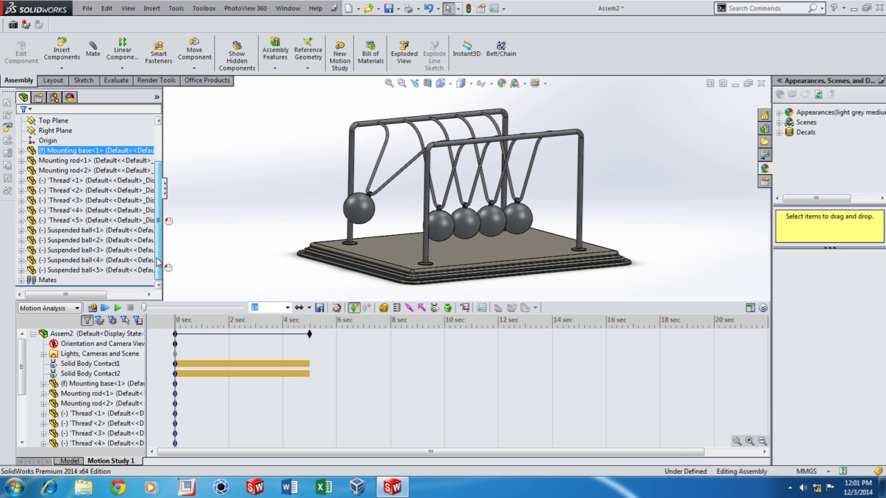
left_click(435, 308)
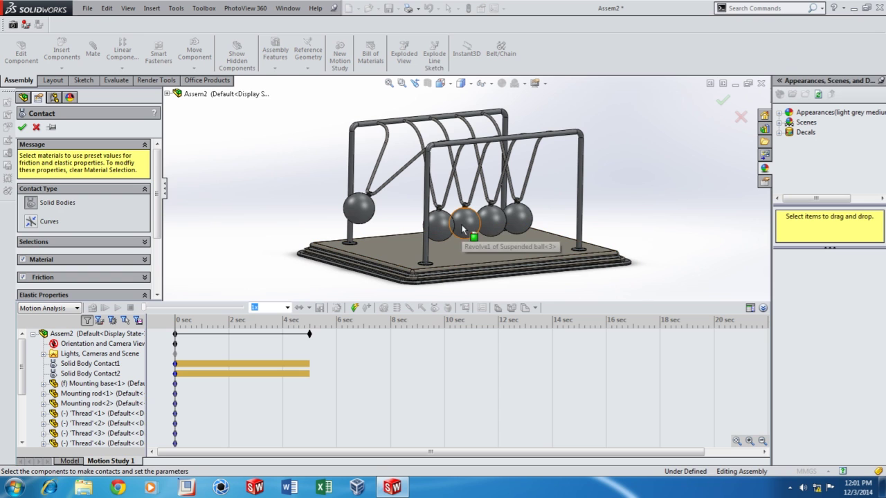
left_click(465, 225)
left_click(491, 220)
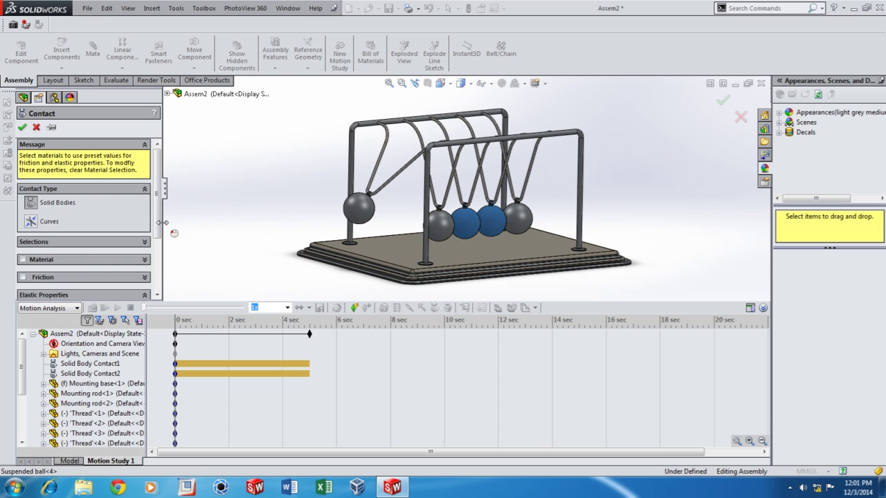
scroll(158, 222, "down", 3)
left_click(45, 234)
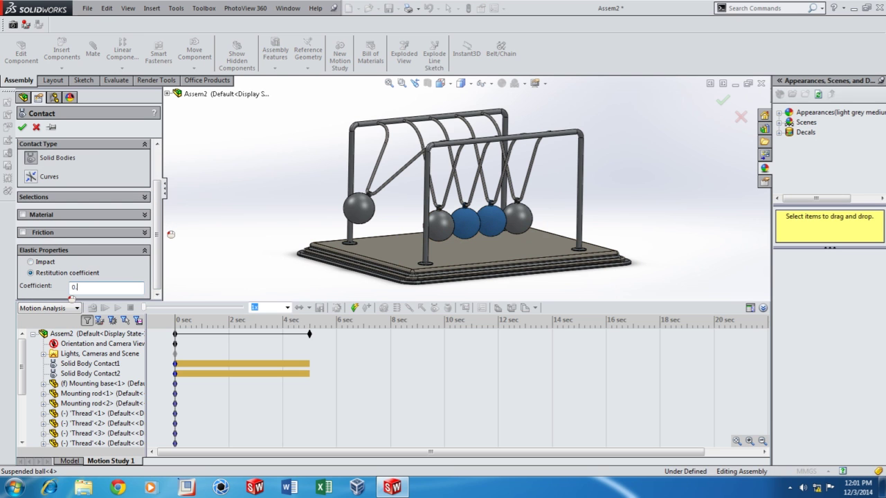
left_click(22, 127)
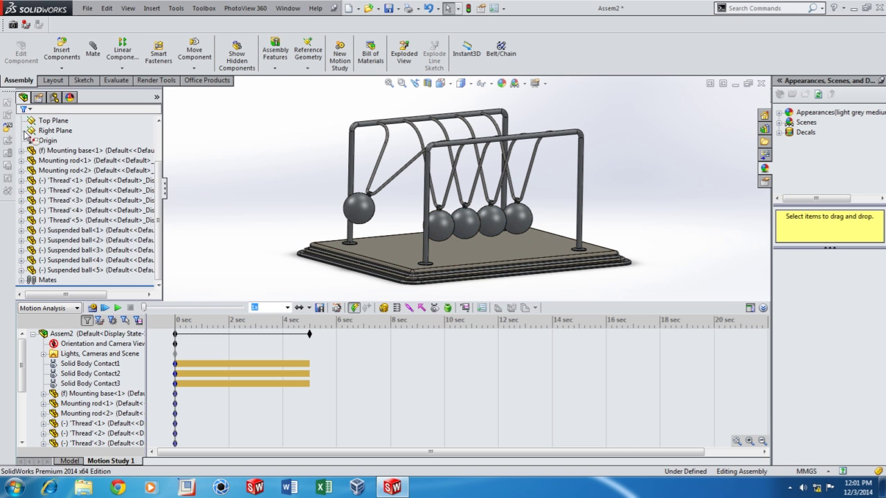
- Add a solid body contact between the fourth and fifth balls, with material and friction off and a restitution coefficient of 0.9
left_click(435, 309)
left_click(518, 220)
left_click(491, 220)
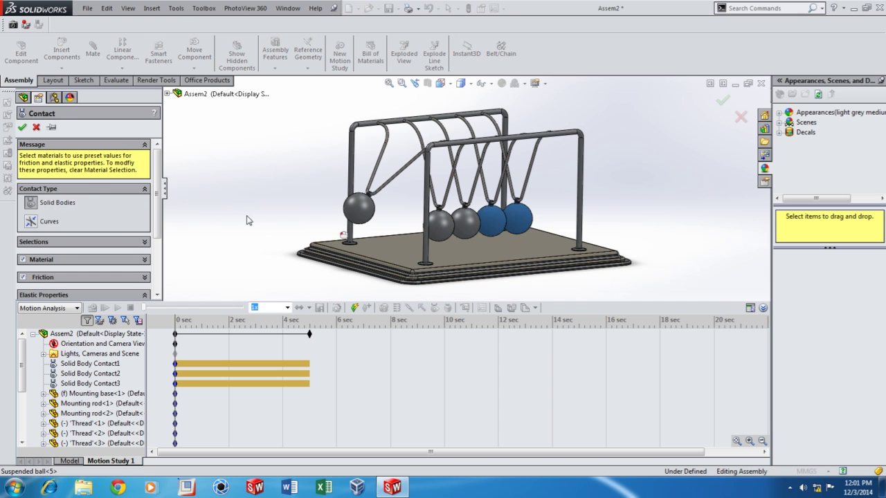
scroll(153, 224, "down", 3)
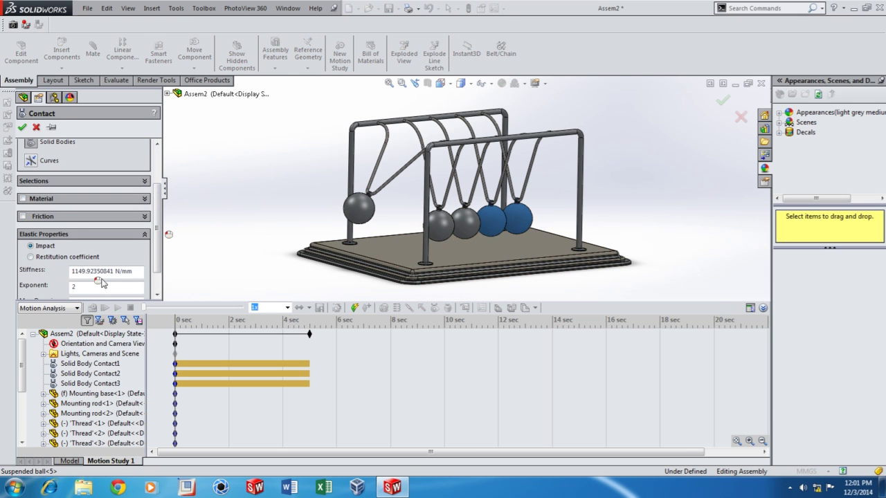
left_click(70, 256)
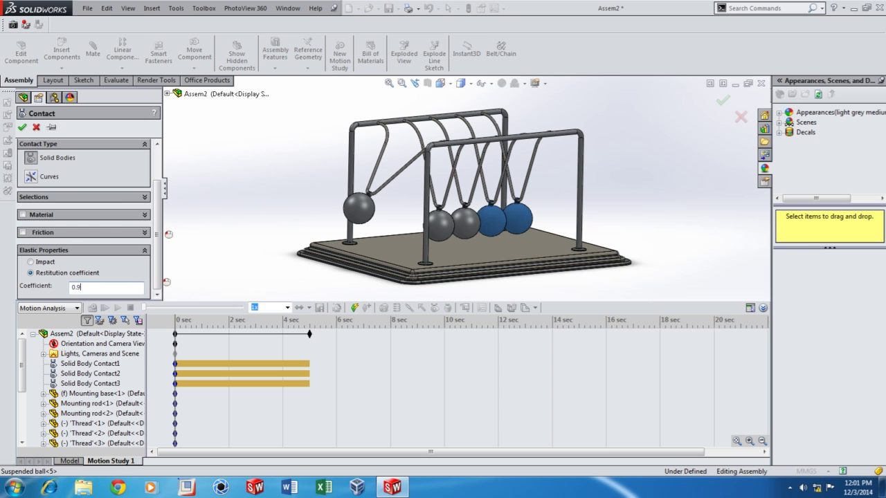
left_click(23, 127)
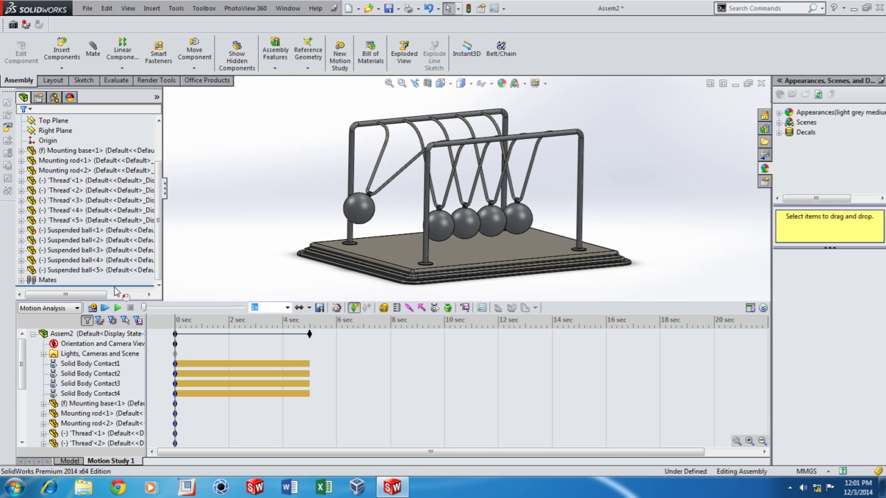
- Shorten the motion study duration to 3 seconds and calculate the study
left_click_drag(309, 334, 255, 334)
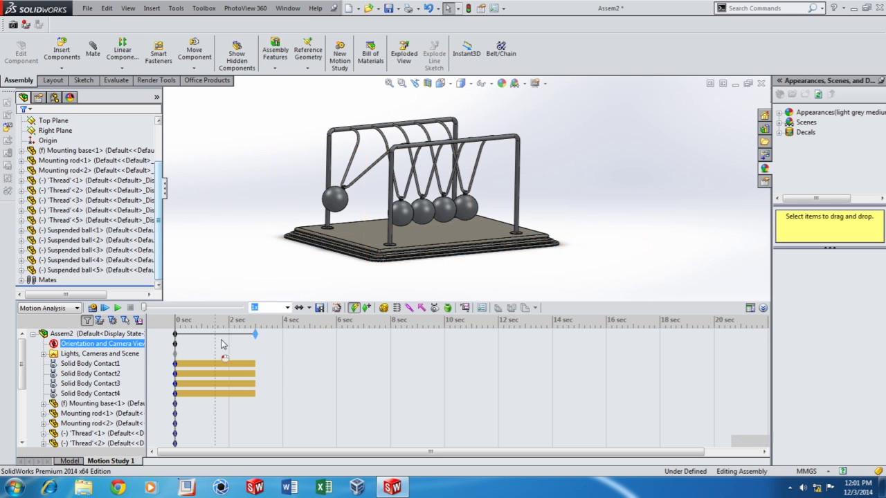
scroll(366, 215, "down", 2)
scroll(366, 214, "up", 2)
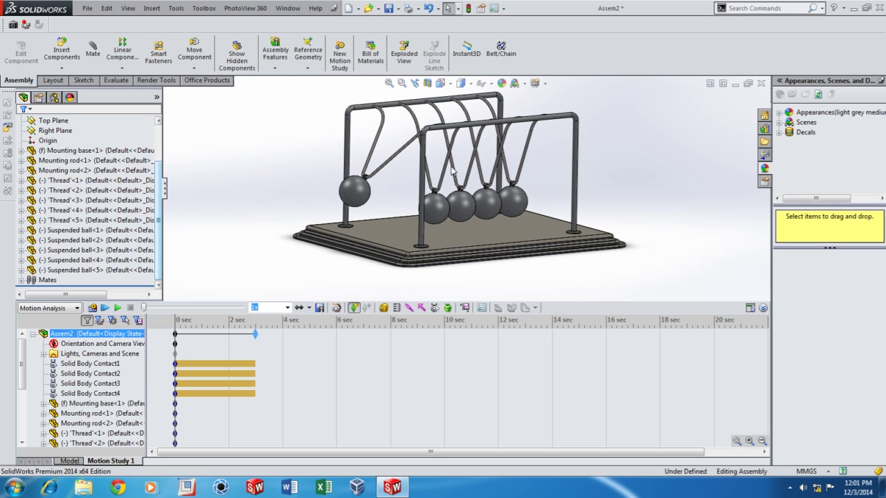
scroll(454, 170, "down", 2)
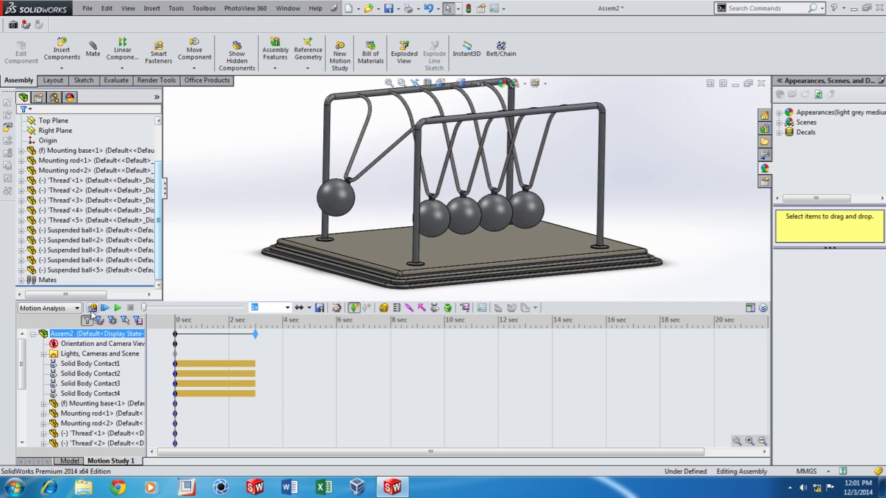
left_click(93, 309)
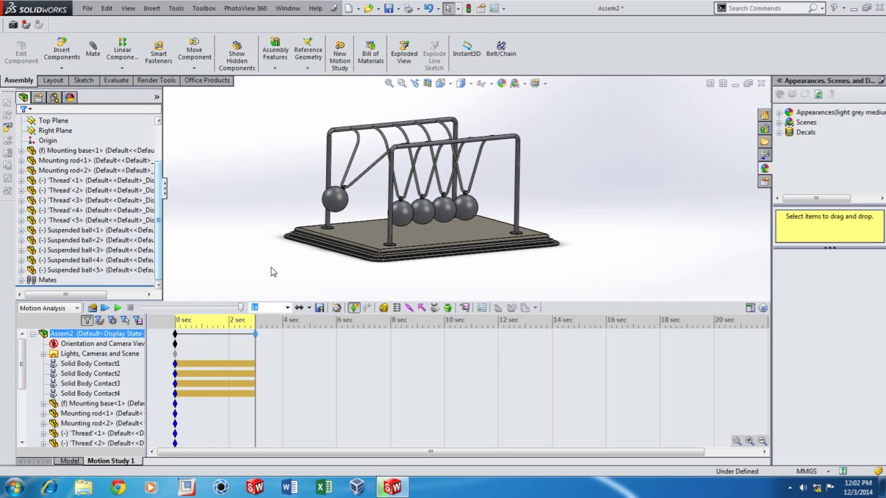
- Add gravity along the Y axis at 9806.65 mm/s^2 and recalculate the motion study
left_click(448, 308)
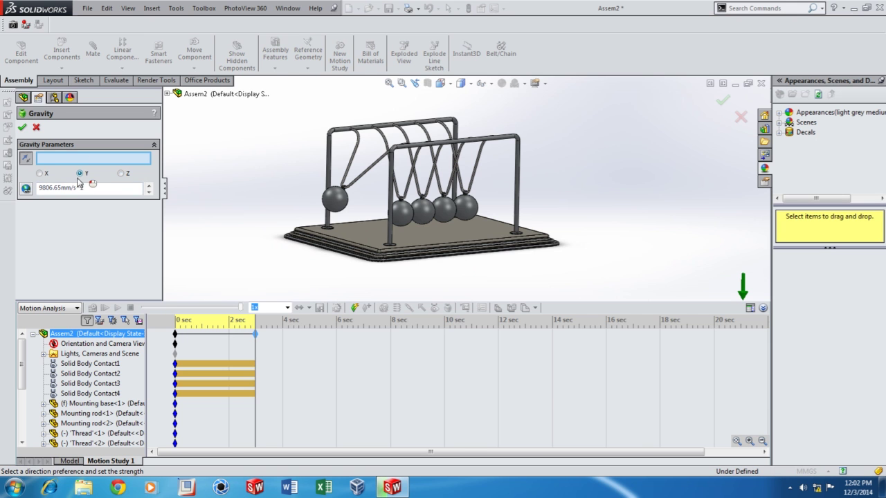
left_click(23, 128)
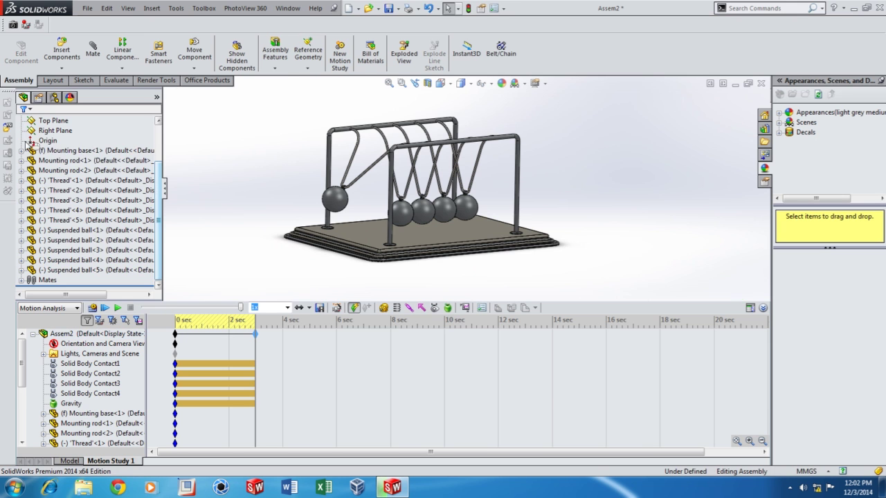
left_click(92, 307)
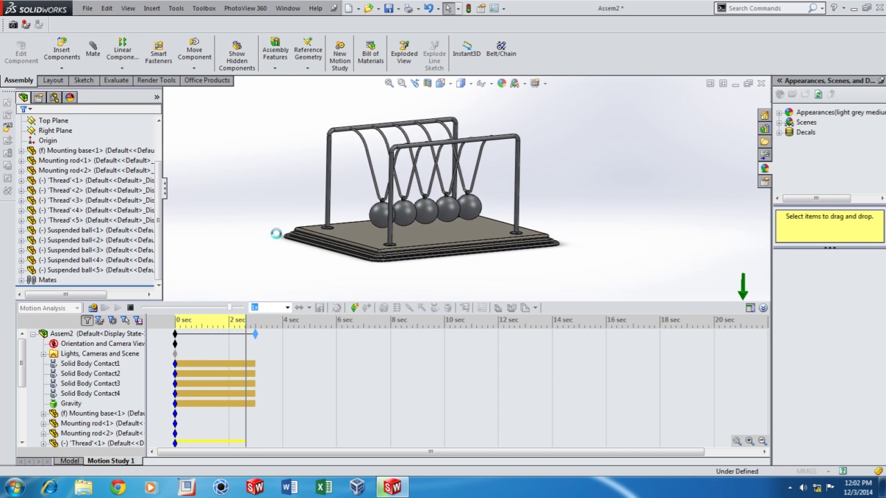
- Set the motion playback mode to Loop and play the simulation
left_click(122, 310)
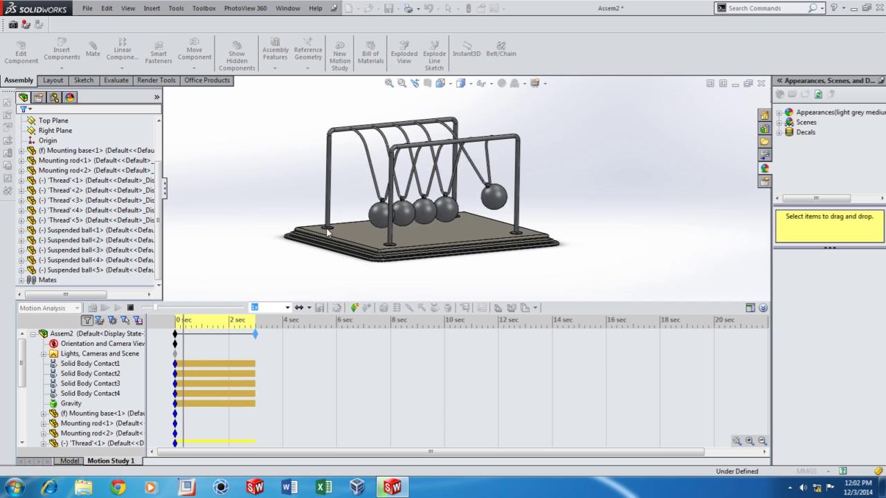
left_click(299, 311)
left_click(305, 318)
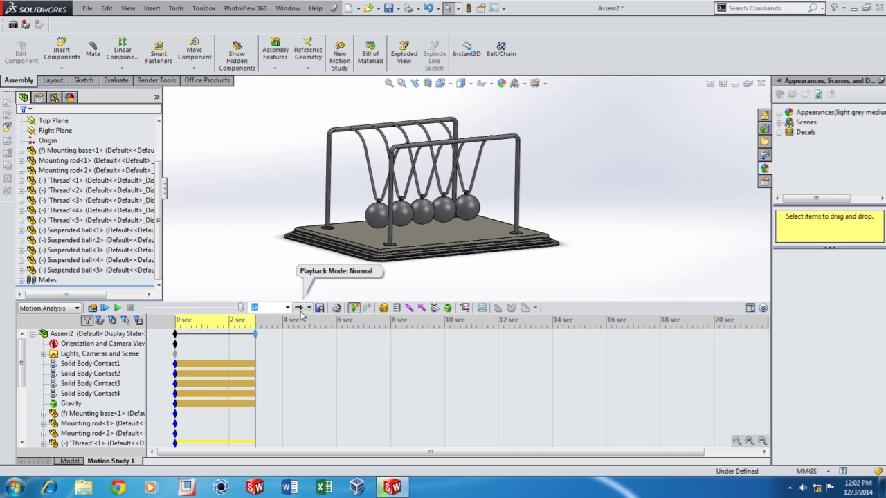
left_click(308, 311)
left_click(315, 343)
left_click(309, 311)
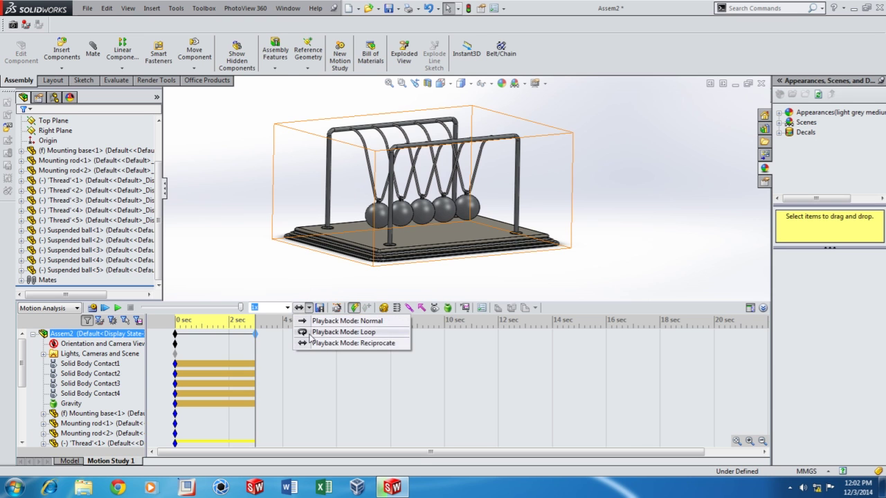
left_click(315, 332)
left_click(118, 309)
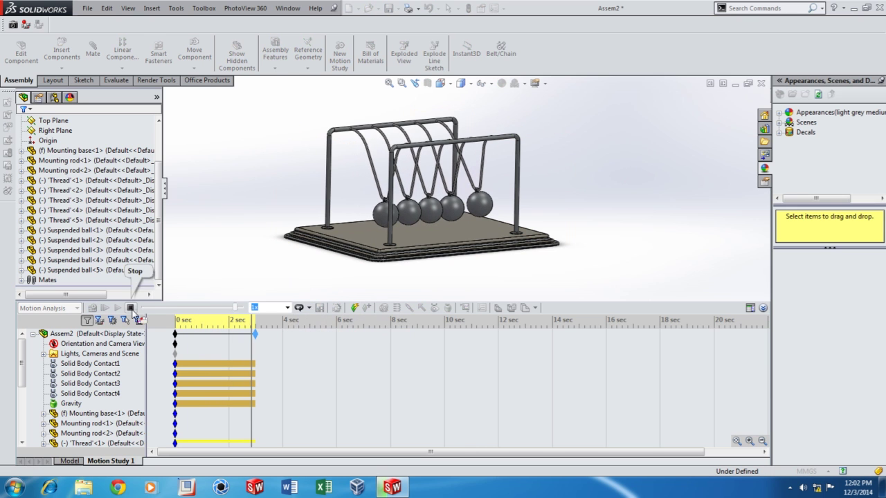
- Stop playback, rewind the timeline to the start, and replace the restitution coefficient of the contact between the first and second balls
left_click(130, 307)
left_click_drag(253, 319, 177, 319)
left_click(90, 363)
right_click(104, 363)
left_click(134, 371)
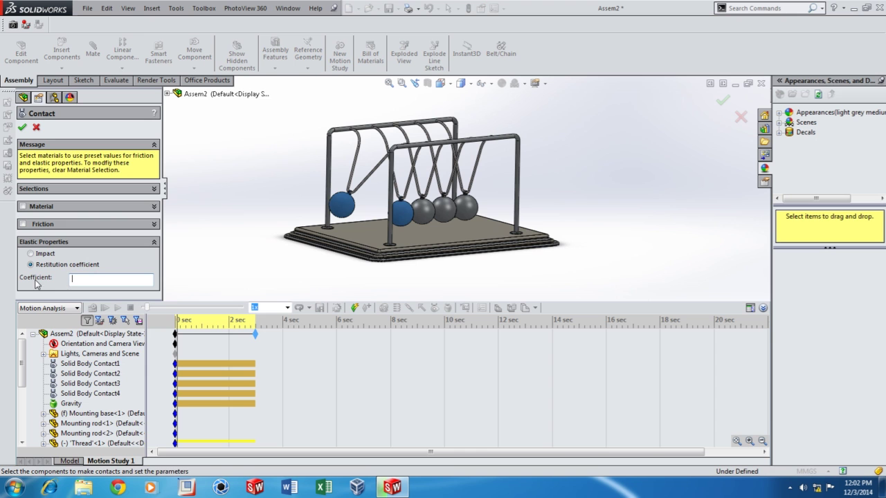
left_click(24, 129)
- Replace the restitution coefficient of the contact between the second and third balls
left_click(90, 363)
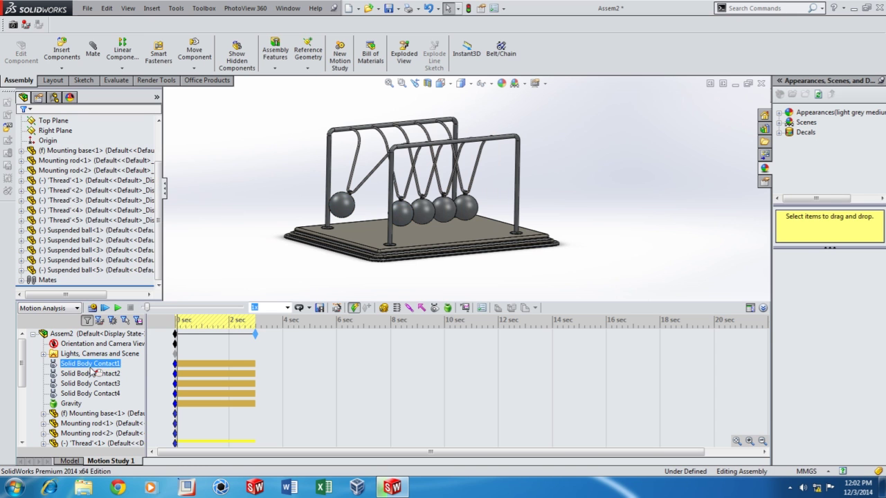
right_click(99, 364)
left_click(135, 371)
double_click(73, 278)
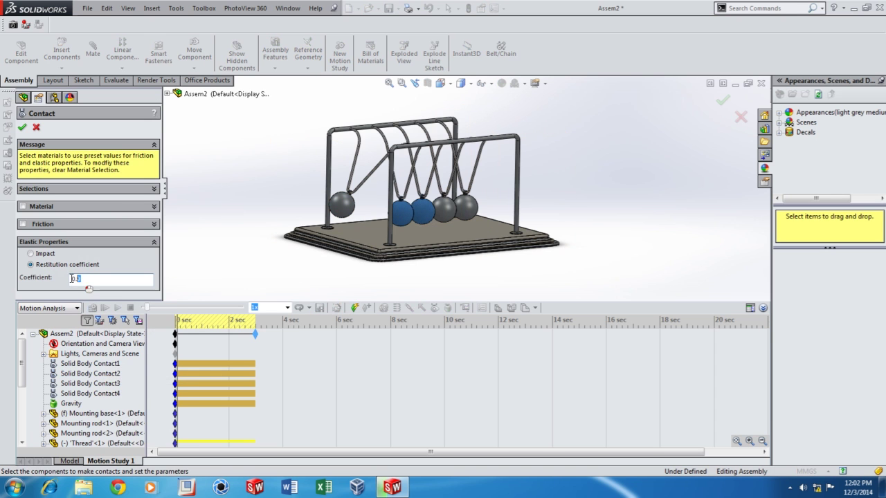
left_click(22, 128)
- Replace the restitution coefficient of the contact between the third and fourth balls
left_click(89, 384)
right_click(103, 384)
left_click(132, 391)
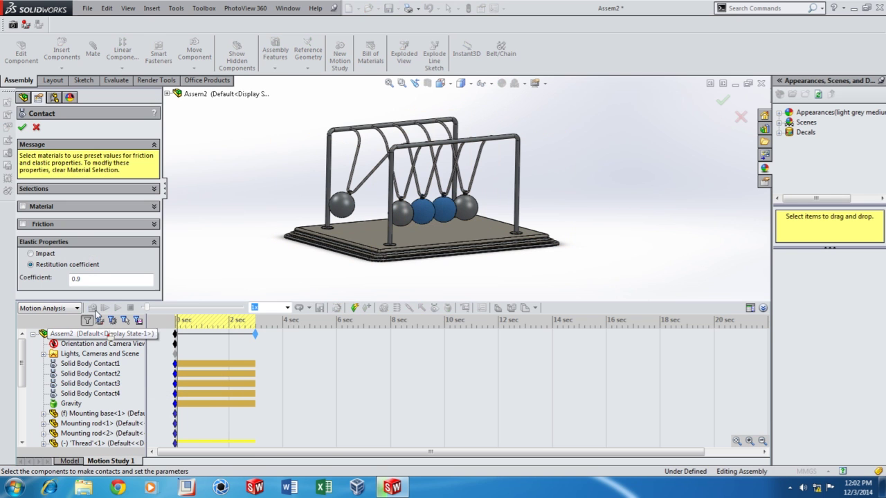
left_click(23, 128)
- Set the restitution coefficient of the contact between the fourth and fifth balls to 1
left_click(90, 393)
right_click(104, 393)
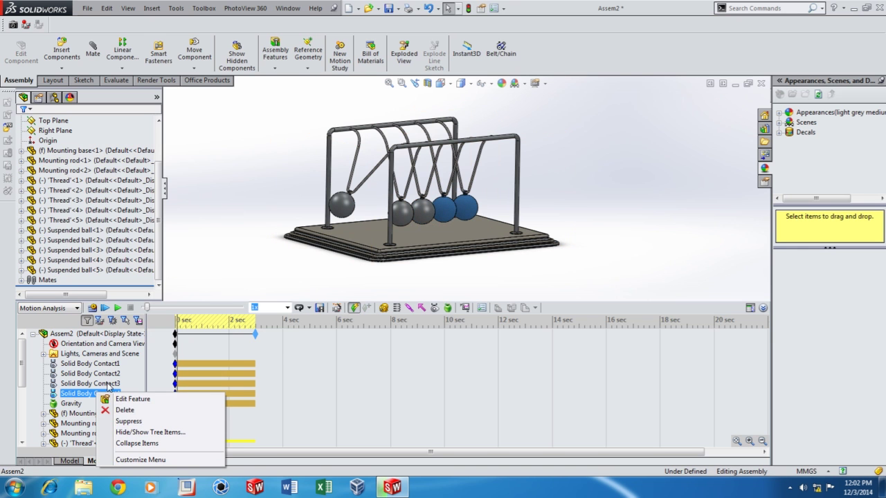
left_click(131, 399)
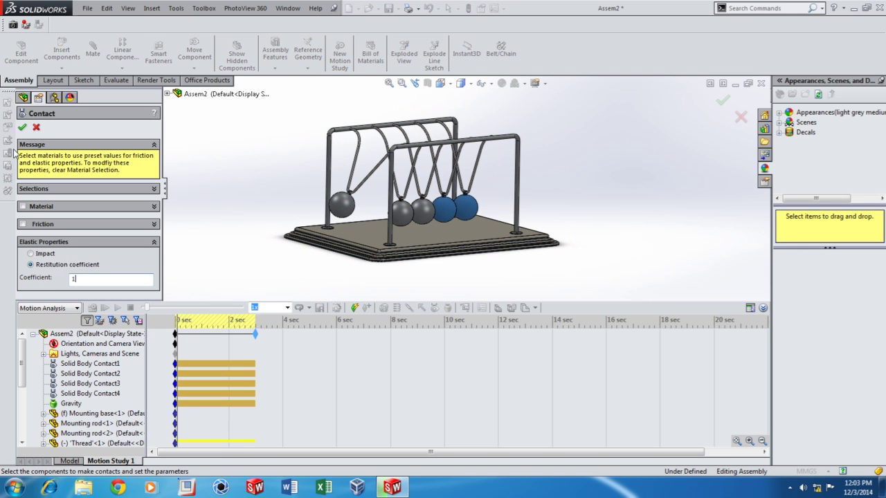
left_click(23, 128)
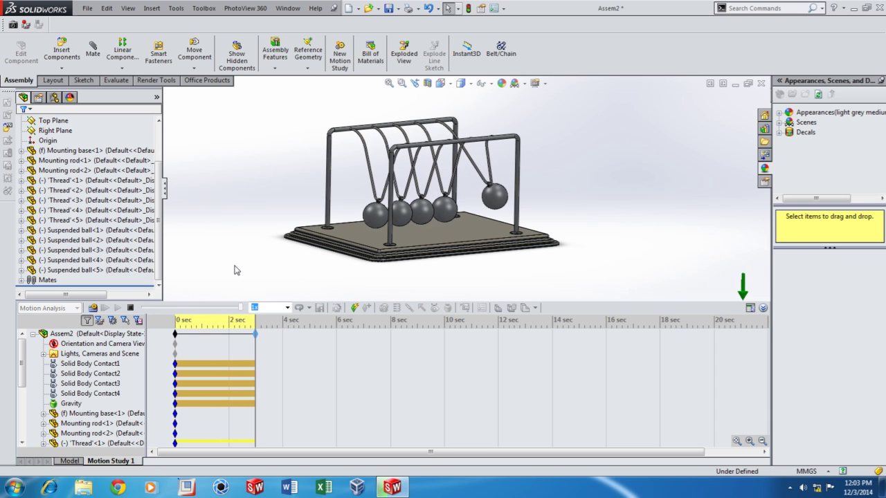
- Play the recalculated cradle simulation in a loop to watch the balls swing
left_click(118, 308)
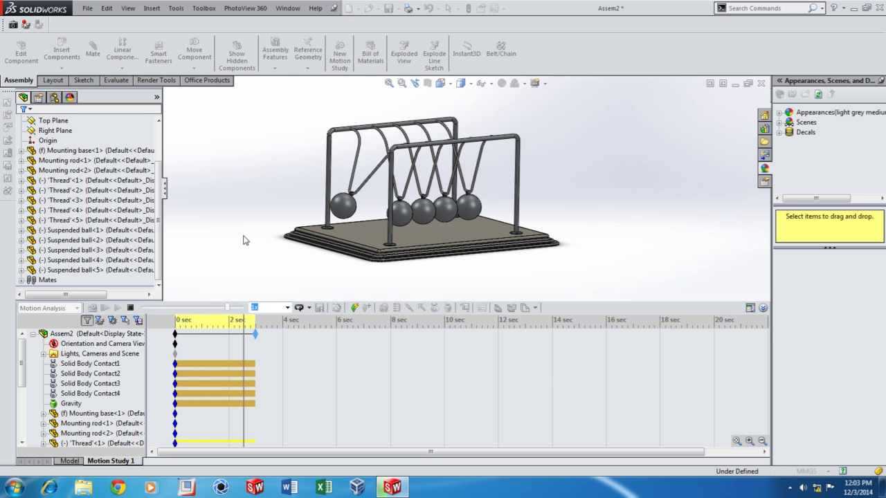
mouse_move(283, 198)
middle_mouse_down()
mouse_move(273, 180)
mouse_move(272, 201)
middle_mouse_up()
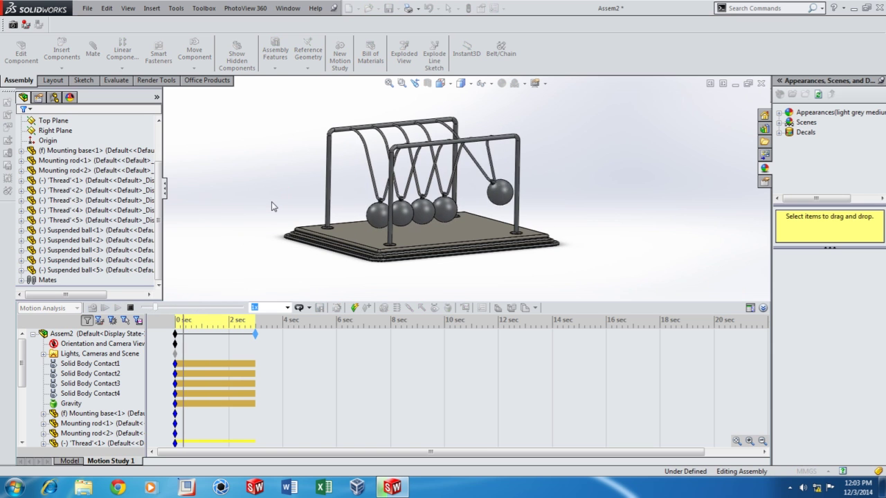